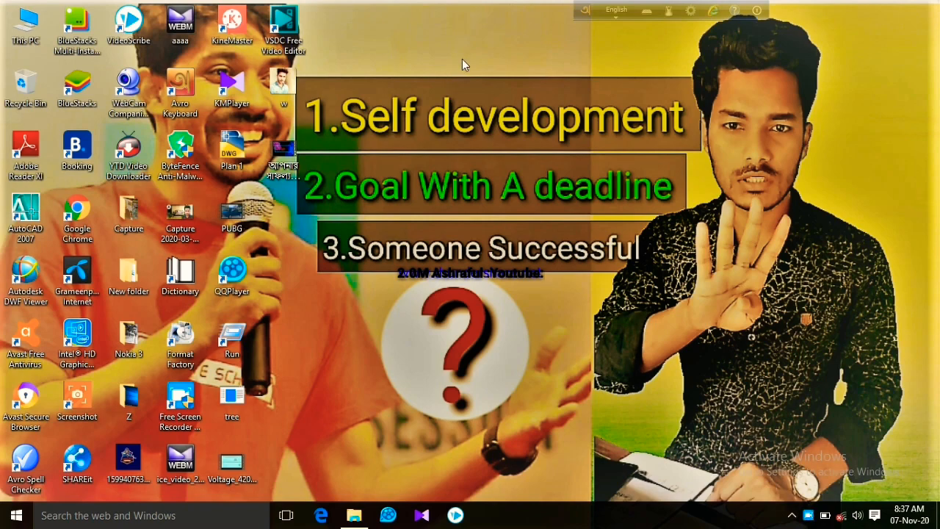
{"action": "left_click", "coordinate": [502, 98]}
{"action": "right_click", "coordinate": [482, 59]}
{"action": "left_click", "coordinate": [502, 98]}
{"action": "right_click", "coordinate": [489, 50]}
{"action": "left_click", "coordinate": [513, 92]}
{"action": "right_click", "coordinate": [488, 31]}
{"action": "left_click", "coordinate": [523, 73]}
{"action": "right_click", "coordinate": [483, 49]}
{"action": "left_click", "coordinate": [500, 90]}
{"action": "right_click", "coordinate": [483, 52]}
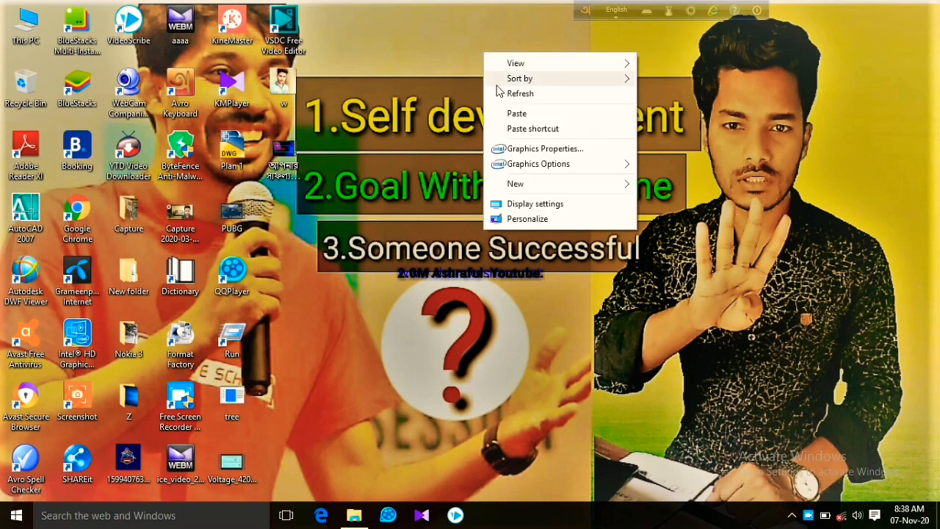
{"action": "left_click", "coordinate": [515, 94]}
{"action": "right_click", "coordinate": [483, 50]}
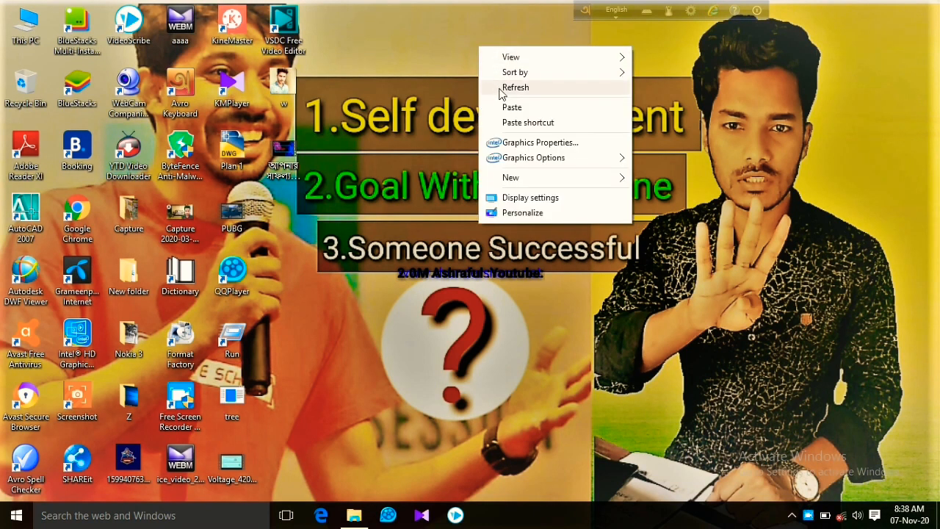
{"action": "left_click", "coordinate": [499, 91]}
{"action": "right_click", "coordinate": [485, 67]}
{"action": "left_click", "coordinate": [506, 102]}
{"action": "right_click", "coordinate": [478, 42]}
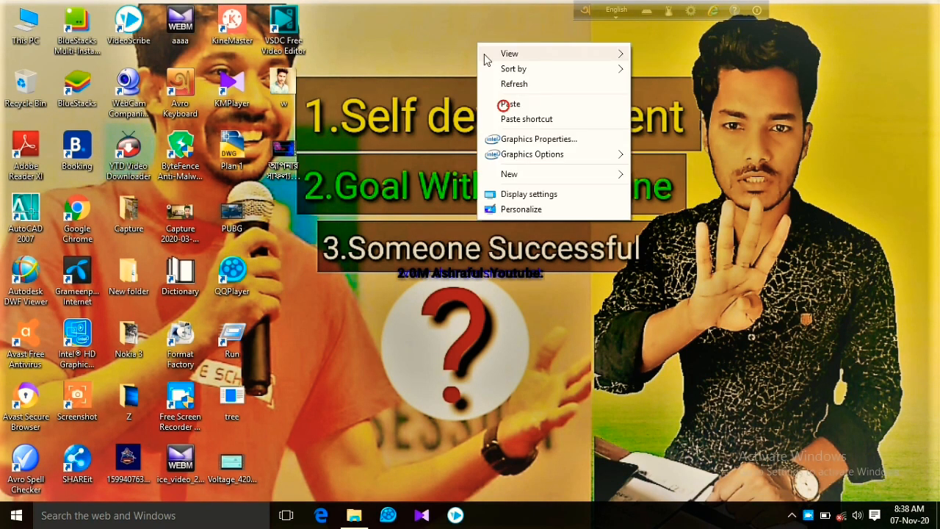
{"action": "left_click", "coordinate": [504, 88]}
{"action": "right_click", "coordinate": [501, 67]}
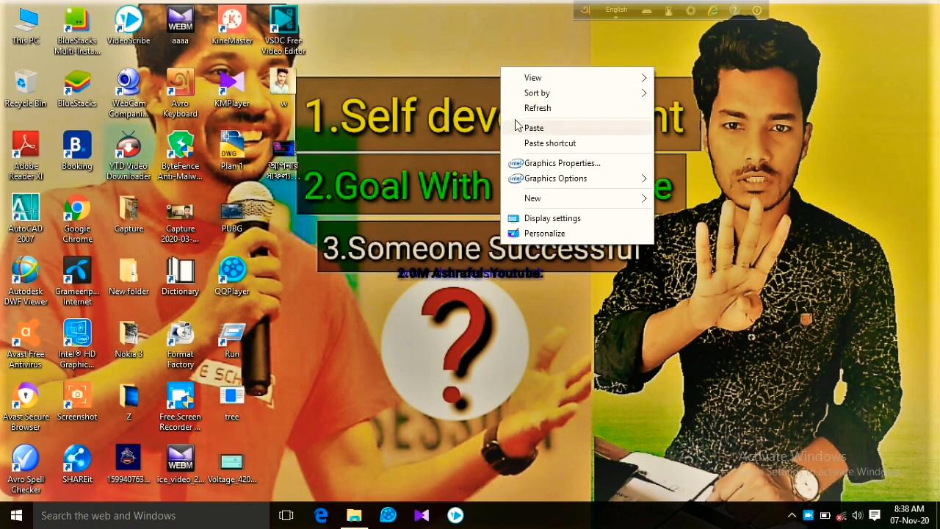
{"action": "left_click", "coordinate": [529, 108]}
{"action": "right_click", "coordinate": [501, 67]}
{"action": "left_click", "coordinate": [530, 109]}
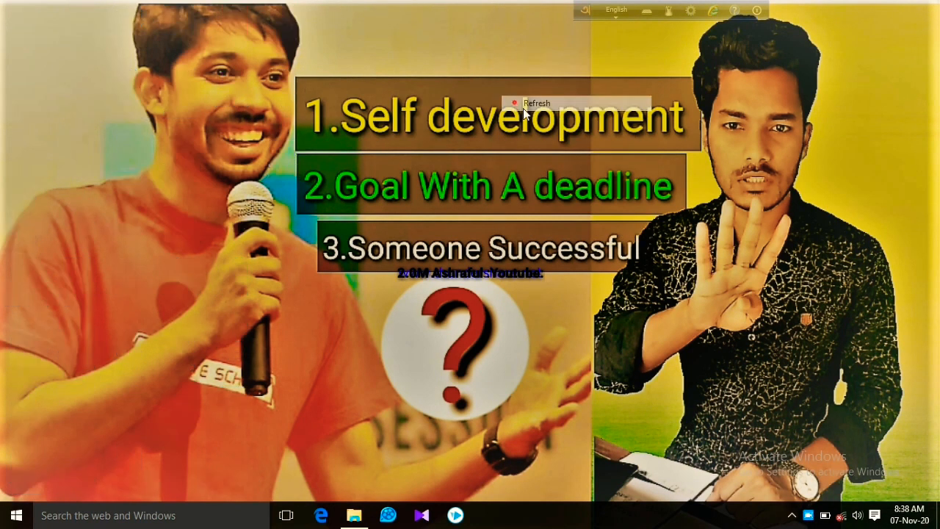
{"action": "right_click", "coordinate": [540, 146]}
{"action": "left_click", "coordinate": [553, 188]}
{"action": "right_click", "coordinate": [490, 49]}
{"action": "left_click", "coordinate": [507, 90]}
{"action": "right_click", "coordinate": [488, 59]}
{"action": "left_click", "coordinate": [505, 100]}
{"action": "right_click", "coordinate": [498, 72]}
{"action": "left_click", "coordinate": [517, 113]}
{"action": "right_click", "coordinate": [498, 55]}
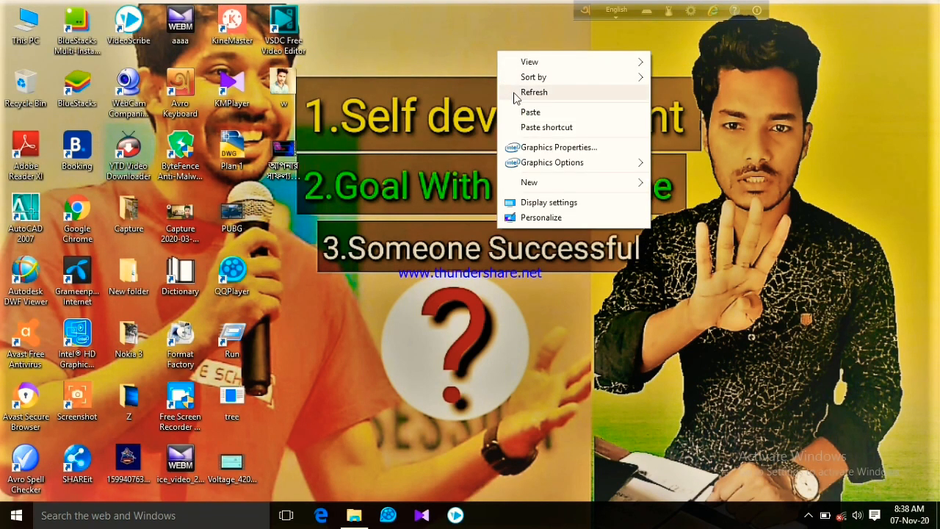
{"action": "left_click", "coordinate": [515, 94]}
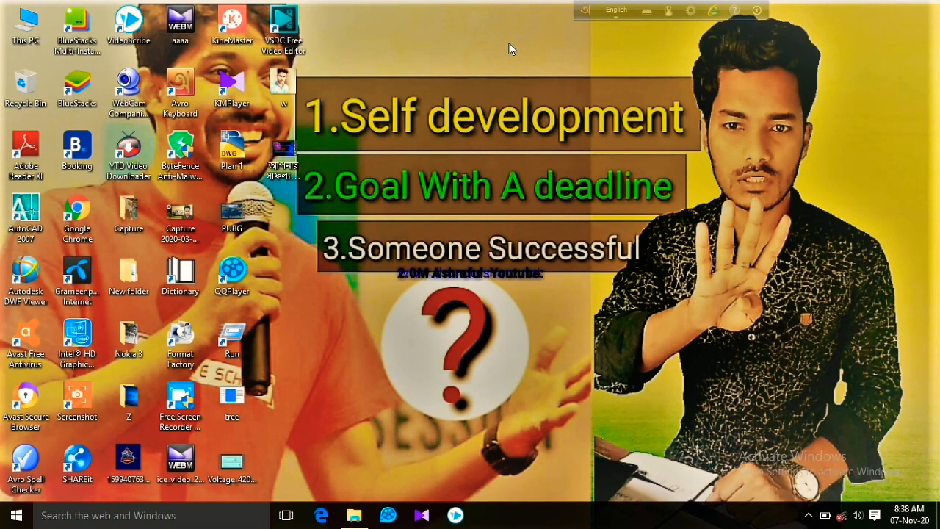
{"action": "right_click", "coordinate": [509, 44]}
{"action": "left_click", "coordinate": [552, 87]}
Start AutoCAD 2007 and open the existing 2.0M drawing from the Documents folder
{"action": "left_click", "coordinate": [37, 219]}
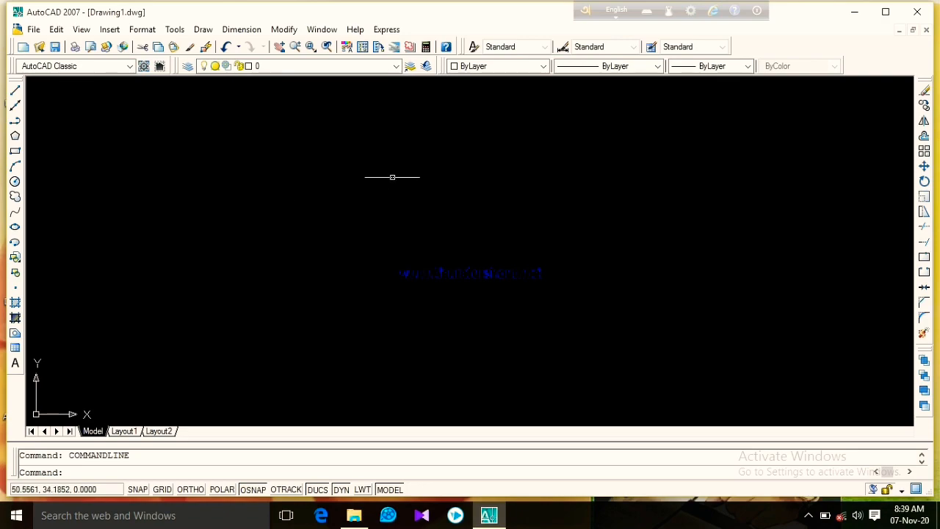
{"action": "left_click", "coordinate": [34, 30]}
{"action": "left_click", "coordinate": [52, 75]}
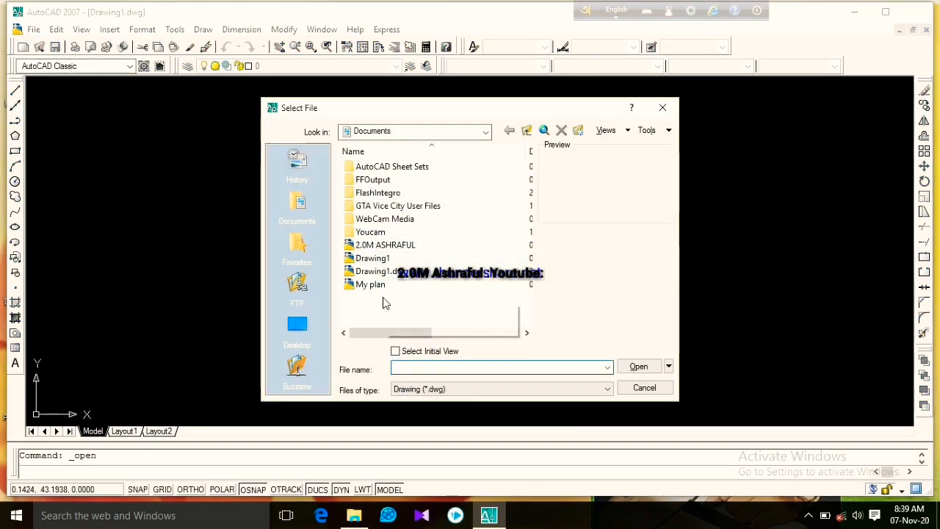
{"action": "left_click", "coordinate": [395, 248]}
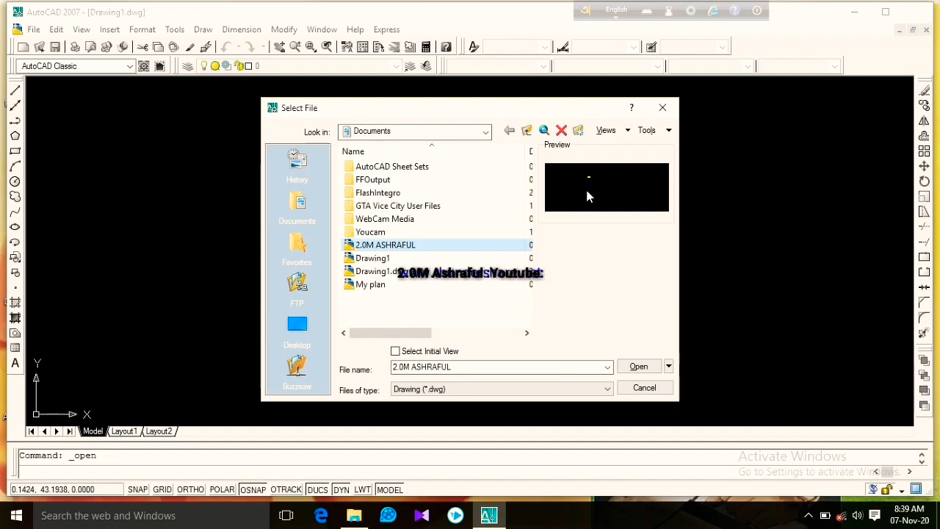
{"action": "left_click", "coordinate": [639, 366]}
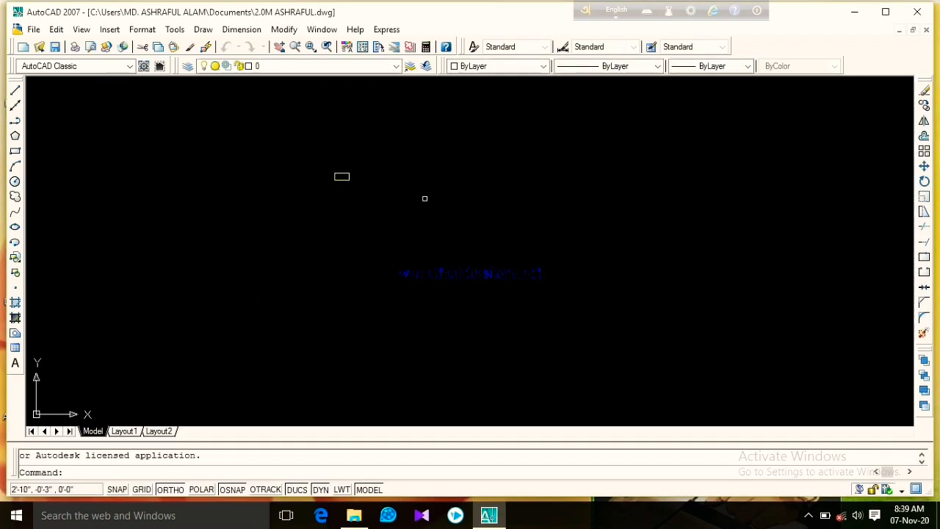
{"action": "scroll", "coordinate": [327, 158], "scroll_direction": "up", "scroll_amount": 3}
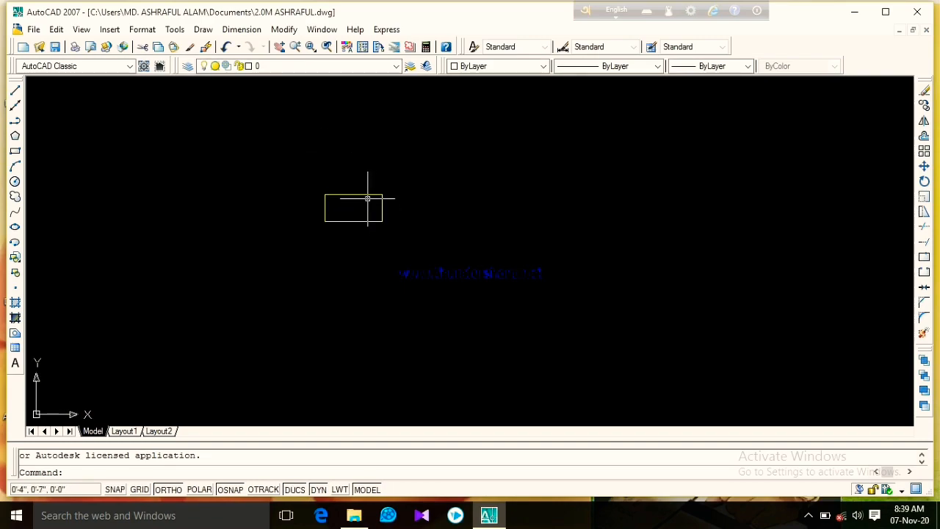
{"action": "scroll", "coordinate": [338, 213], "scroll_direction": "up", "scroll_amount": 1}
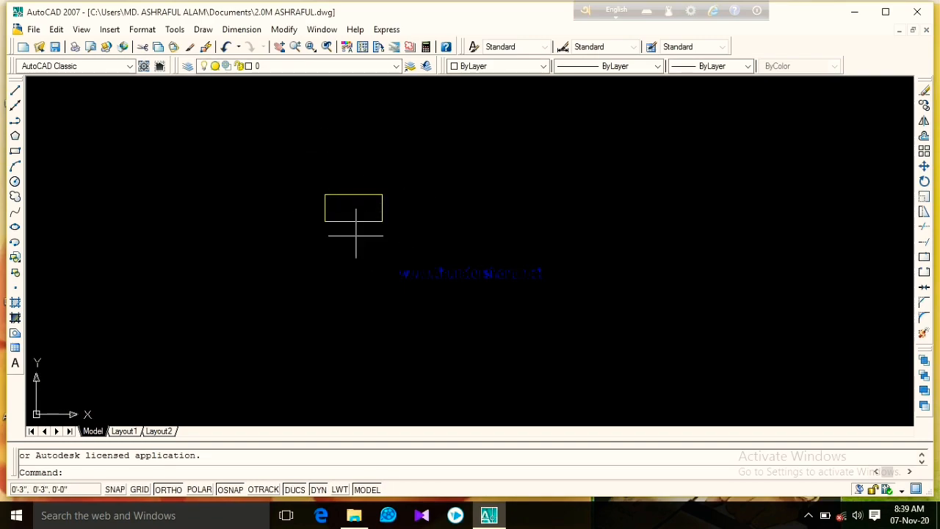
{"action": "scroll", "coordinate": [358, 219], "scroll_direction": "down", "scroll_amount": 4}
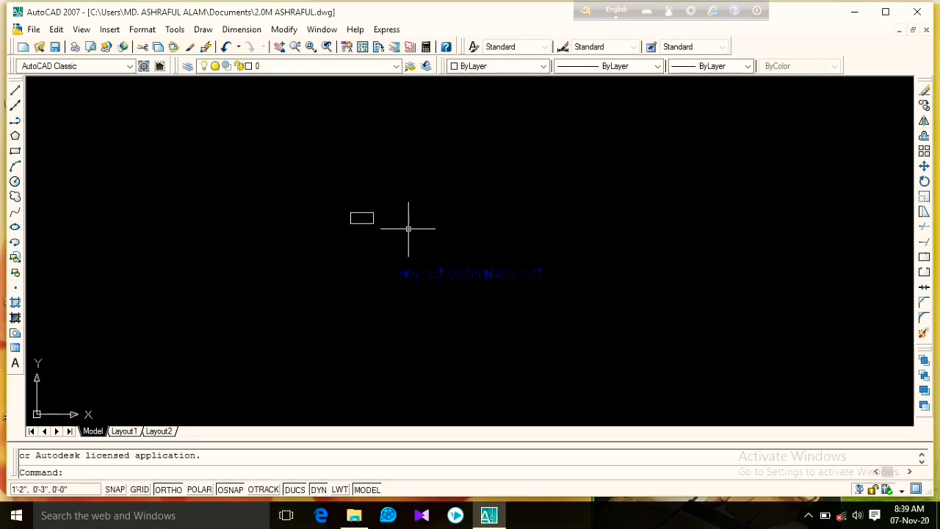
{"action": "middle_click_drag", "start_coordinate": [386, 221], "coordinate": [301, 235]}
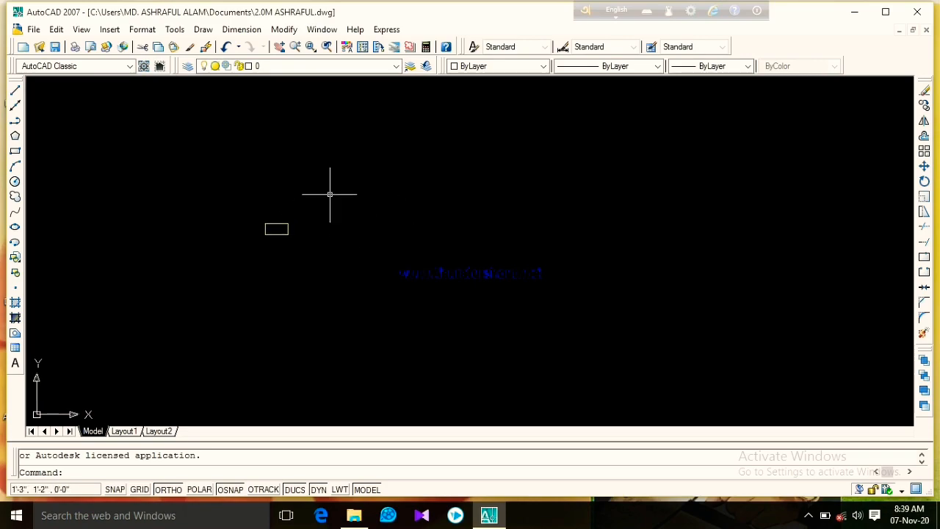
{"action": "key", "text": "Escape"}
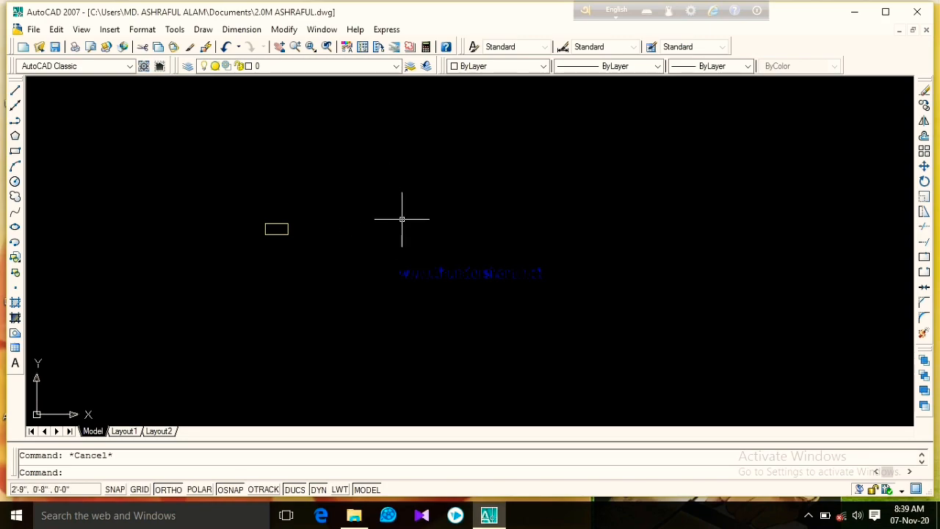
{"action": "scroll", "coordinate": [402, 215], "scroll_direction": "down", "scroll_amount": 3}
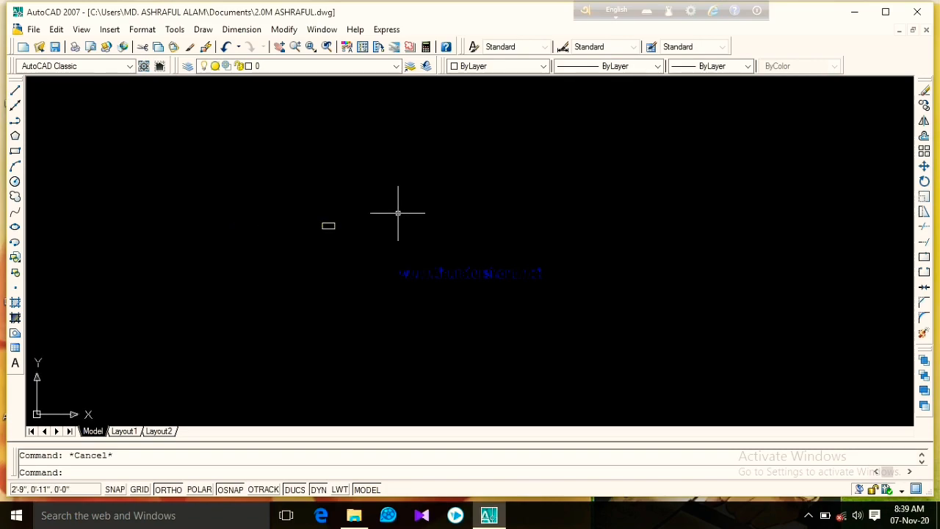
{"action": "middle_click_drag", "start_coordinate": [434, 208], "coordinate": [363, 202]}
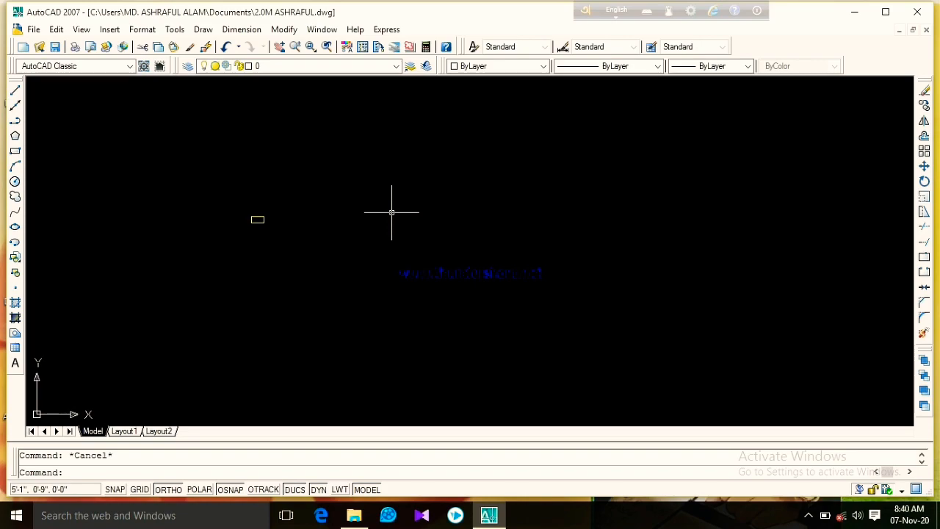
Set the crosshair size to 20 in the display options
{"action": "right_click", "coordinate": [391, 213]}
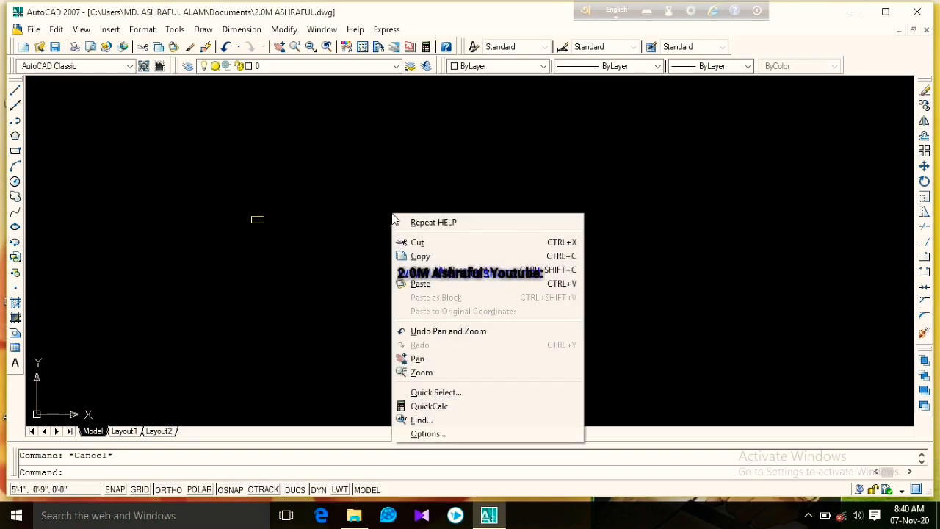
{"action": "left_click", "coordinate": [432, 434]}
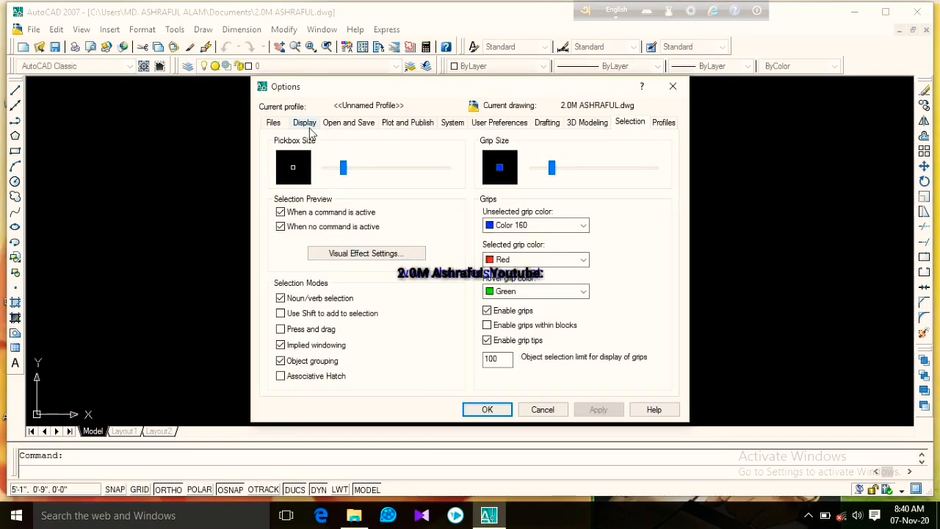
{"action": "left_click", "coordinate": [307, 126]}
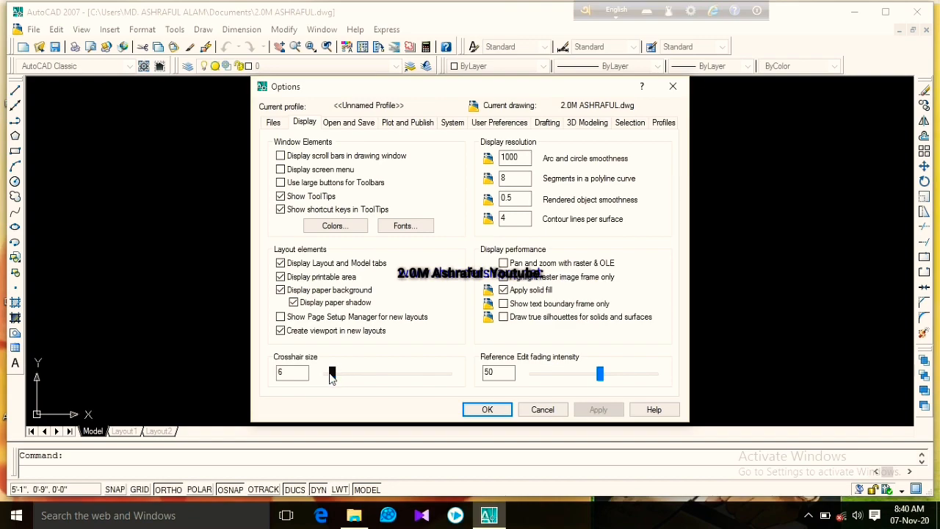
{"action": "left_click_drag", "start_coordinate": [332, 375], "coordinate": [349, 378]}
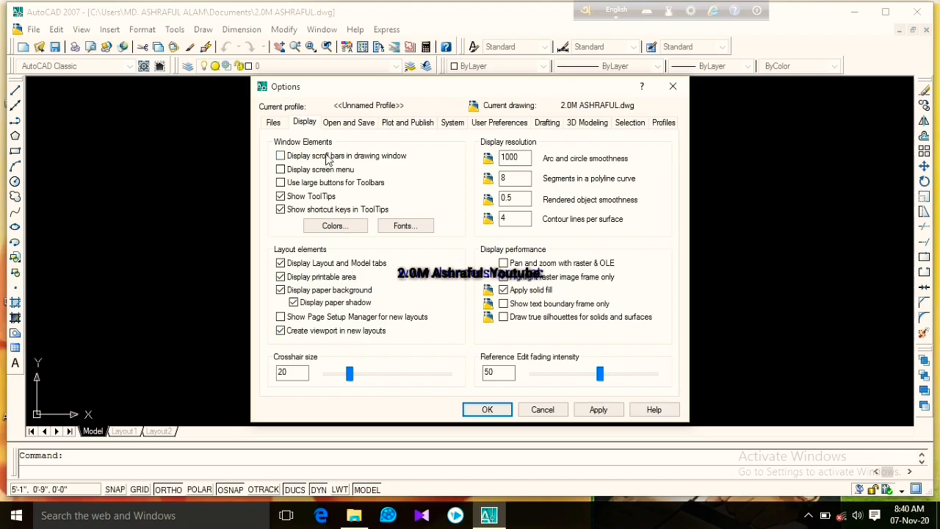
Slightly enlarge the AutoSnap marker size and the aperture size in the drafting options
{"action": "left_click", "coordinate": [552, 123]}
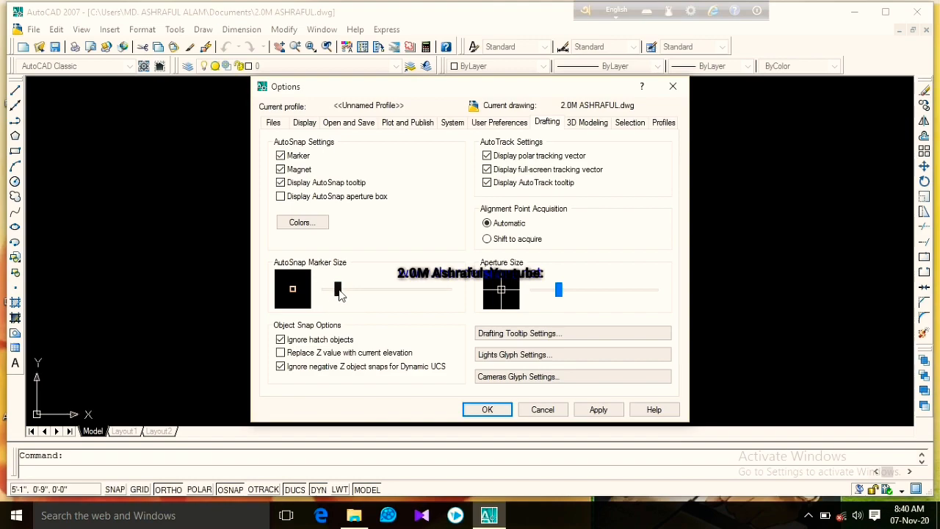
{"action": "left_click_drag", "start_coordinate": [340, 292], "coordinate": [350, 294]}
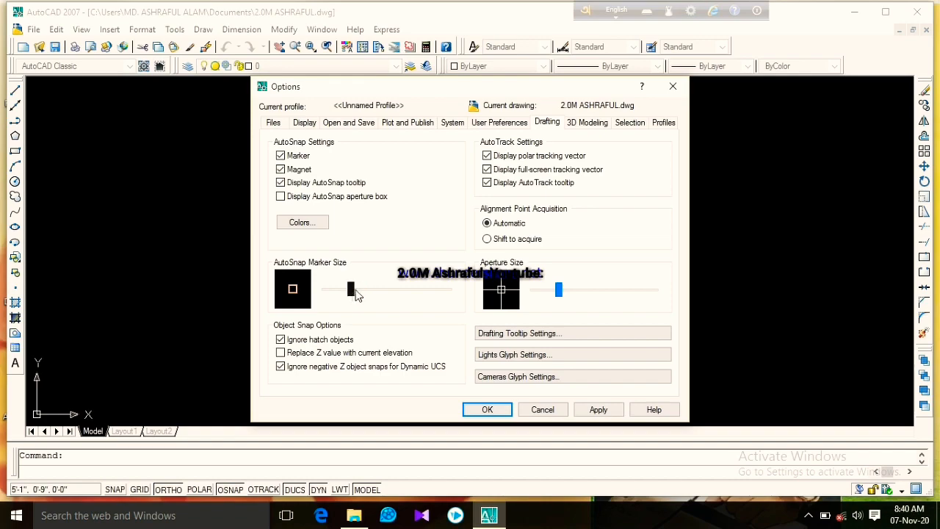
{"action": "left_click", "coordinate": [558, 291]}
{"action": "left_click_drag", "start_coordinate": [558, 291], "coordinate": [567, 295]}
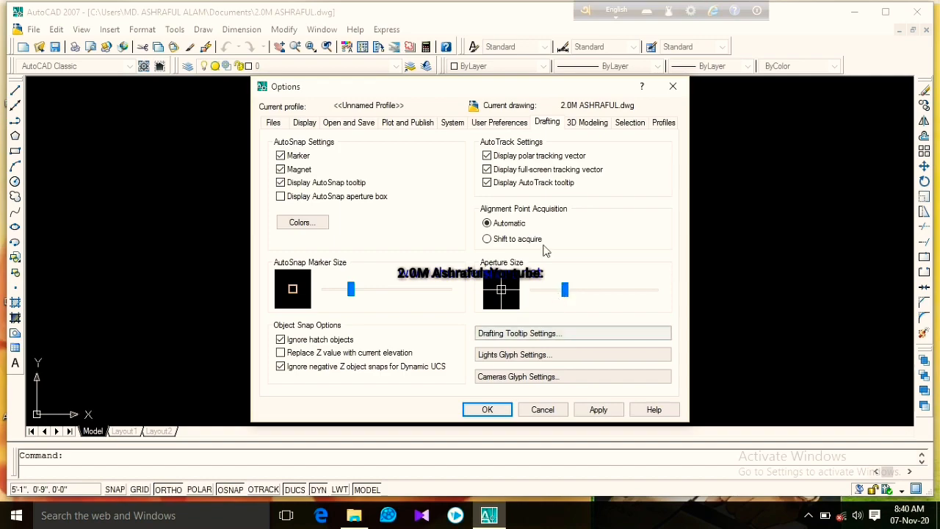
Adjust the number of U isolines on surfaces and meshes slightly in the 3D modeling options
{"action": "left_click", "coordinate": [588, 123]}
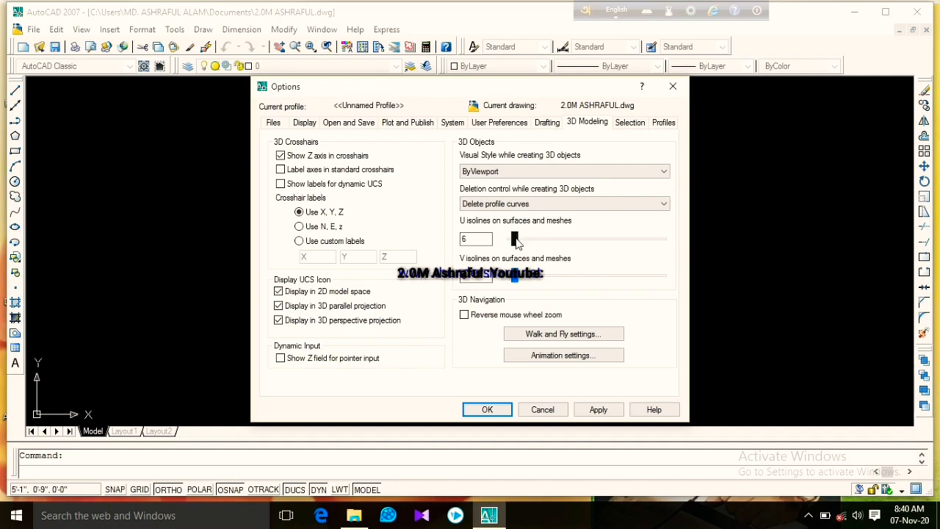
{"action": "left_click_drag", "start_coordinate": [516, 241], "coordinate": [519, 240]}
Slightly enlarge the pickbox size and grip size in the selection options and apply the changed settings
{"action": "left_click", "coordinate": [632, 124]}
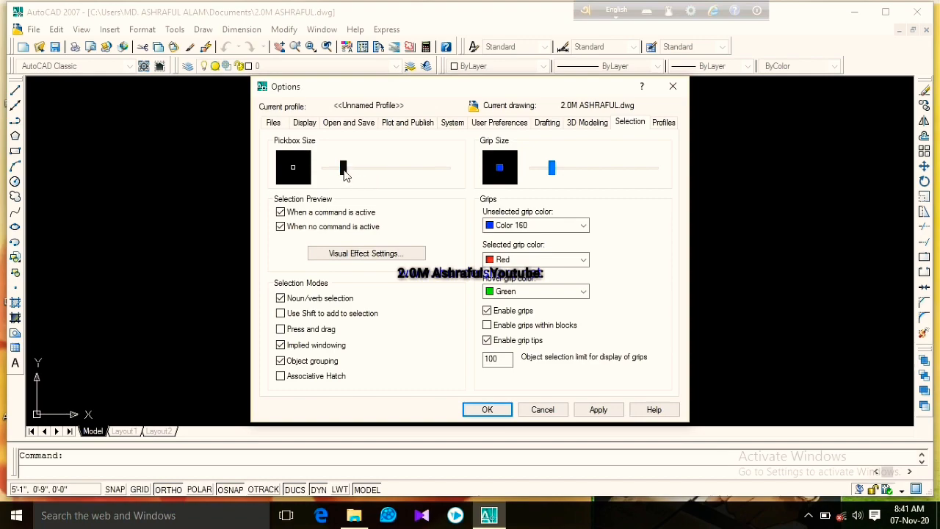
{"action": "left_click_drag", "start_coordinate": [346, 170], "coordinate": [354, 171]}
{"action": "left_click_drag", "start_coordinate": [555, 173], "coordinate": [565, 174]}
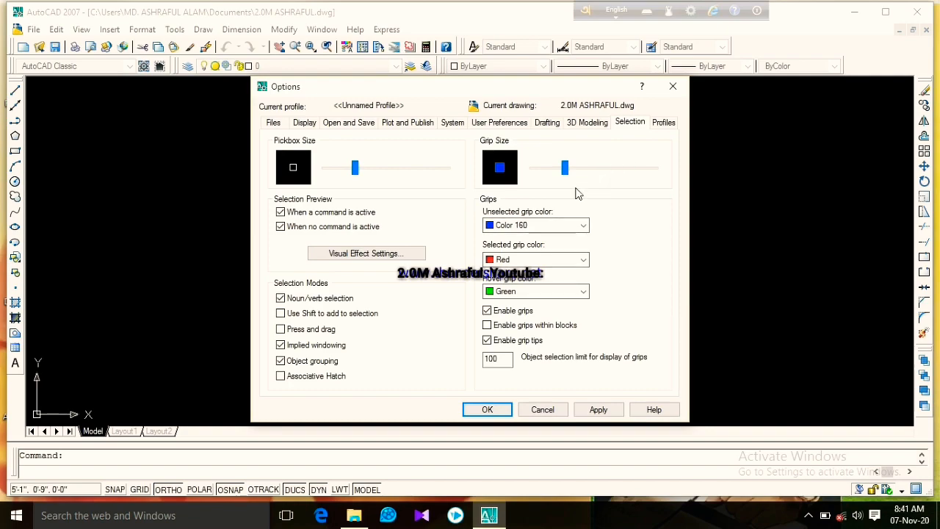
{"action": "left_click", "coordinate": [596, 412]}
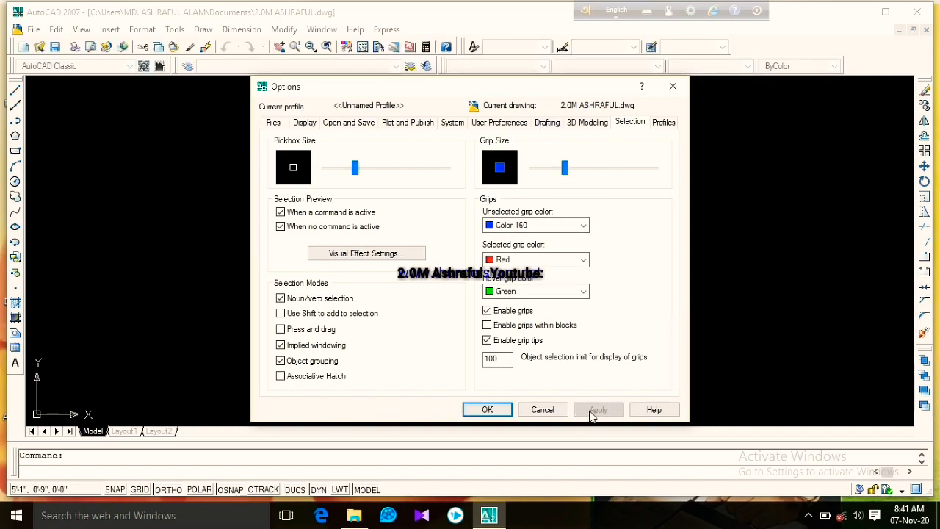
{"action": "left_click", "coordinate": [487, 410]}
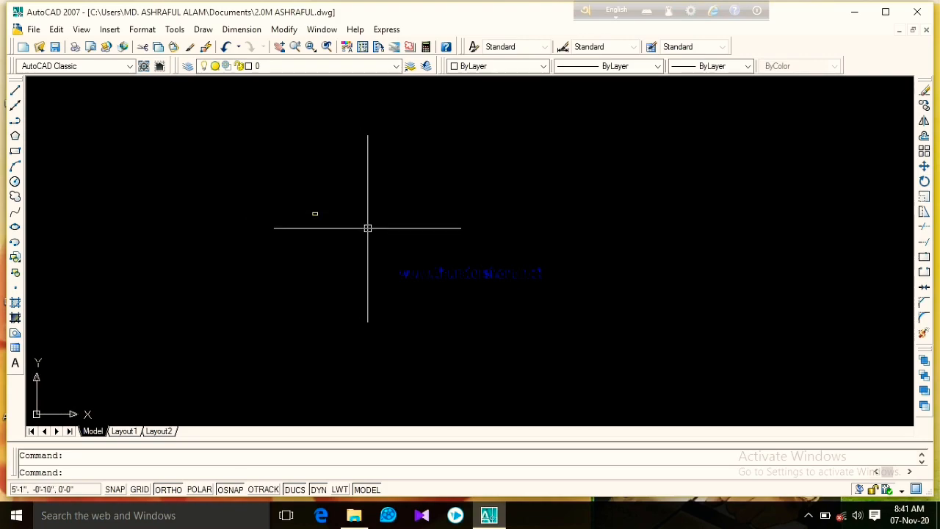
Examine the yellow rectangle from near and far with the enlarged crosshair and pickbox
{"action": "scroll", "coordinate": [286, 204], "scroll_direction": "up", "scroll_amount": 10}
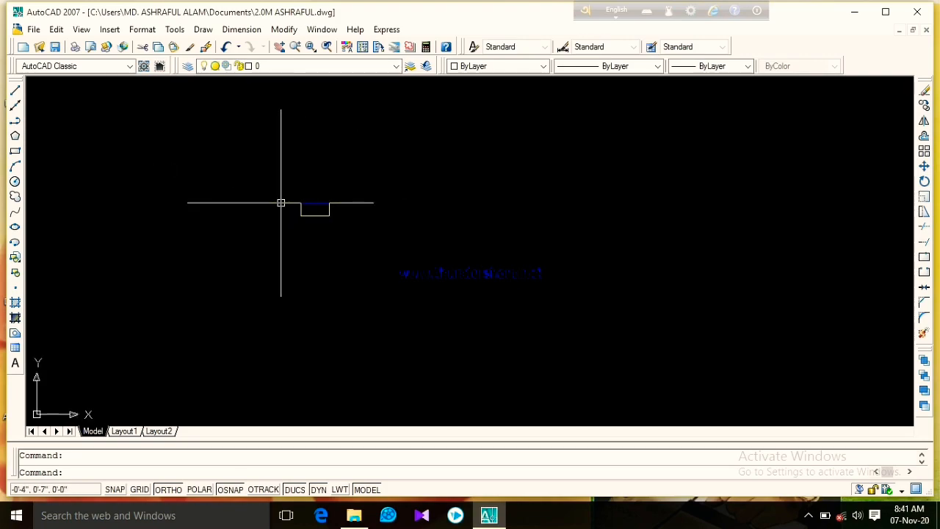
{"action": "scroll", "coordinate": [273, 200], "scroll_direction": "down", "scroll_amount": 8}
{"action": "scroll", "coordinate": [273, 199], "scroll_direction": "up", "scroll_amount": 10}
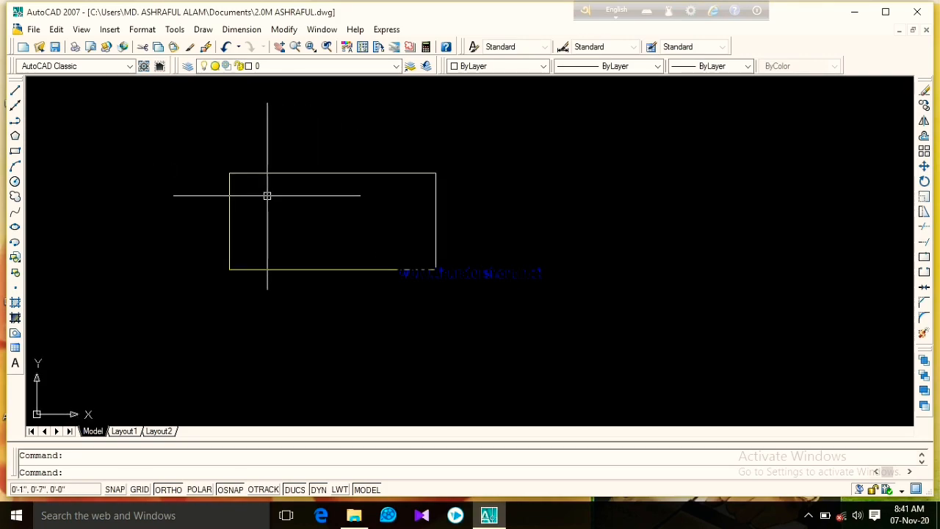
{"action": "scroll", "coordinate": [233, 162], "scroll_direction": "down", "scroll_amount": 5}
{"action": "scroll", "coordinate": [316, 191], "scroll_direction": "up", "scroll_amount": 3}
{"action": "middle_click_drag", "start_coordinate": [231, 181], "coordinate": [311, 227]}
{"action": "scroll", "coordinate": [254, 208], "scroll_direction": "up", "scroll_amount": 2}
{"action": "scroll", "coordinate": [249, 202], "scroll_direction": "down", "scroll_amount": 1}
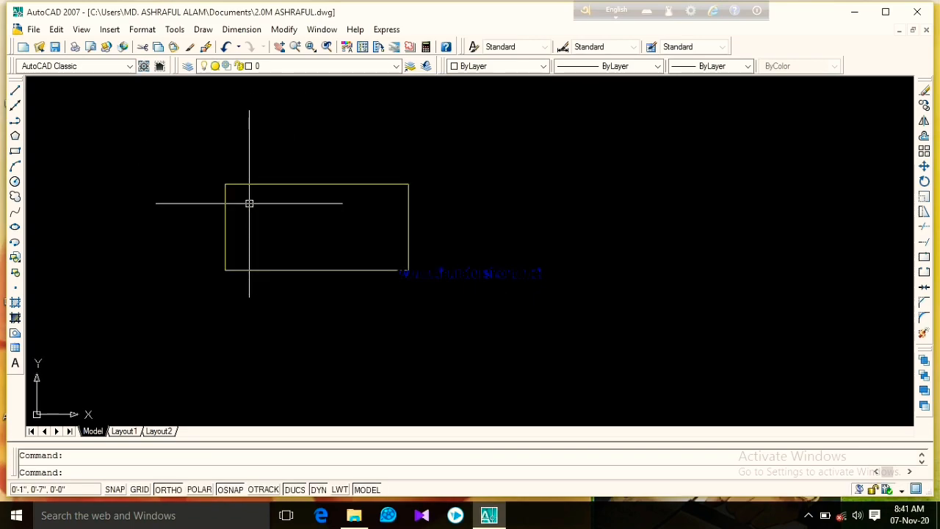
{"action": "middle_click_drag", "start_coordinate": [234, 199], "coordinate": [254, 218]}
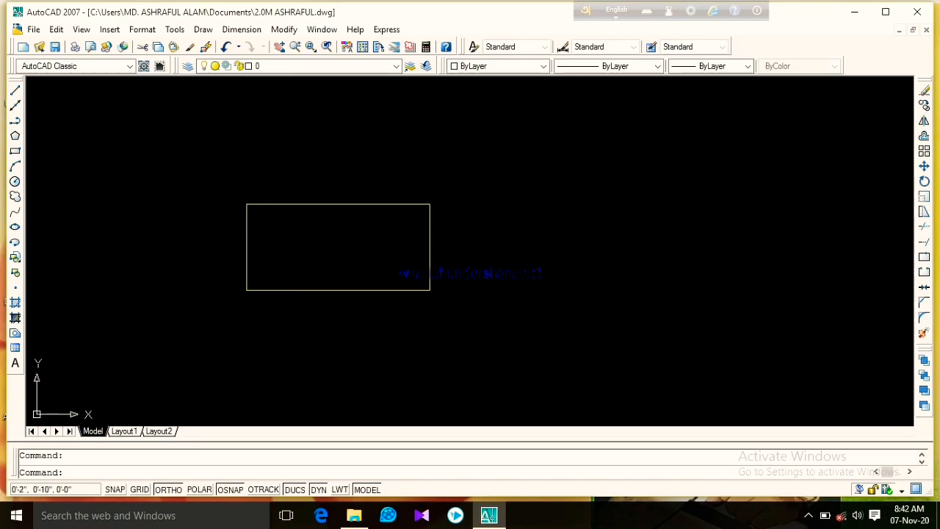
{"action": "left_click", "coordinate": [246, 31]}
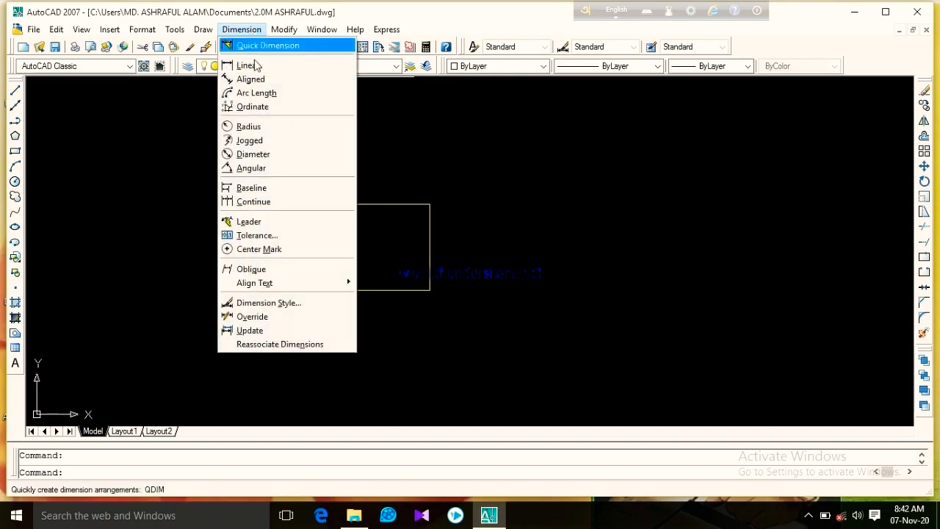
{"action": "left_click", "coordinate": [250, 65]}
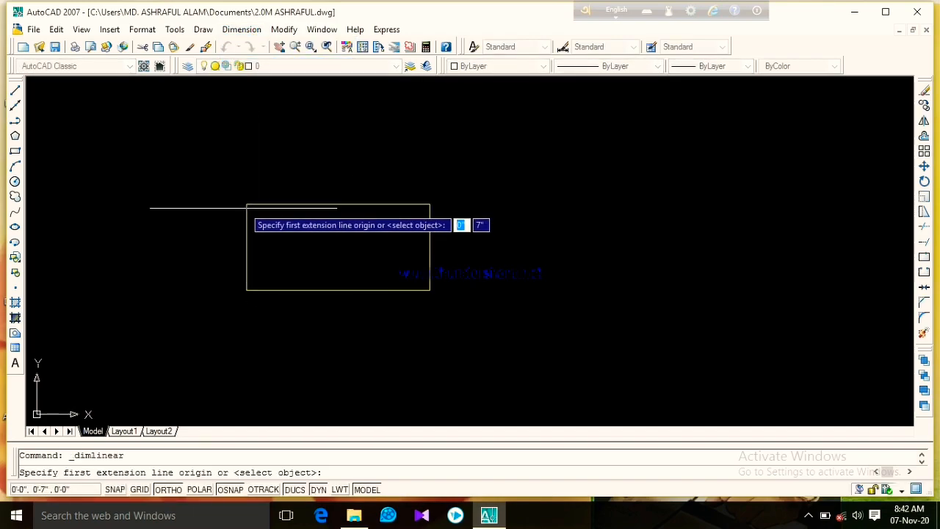
{"action": "left_click", "coordinate": [247, 205]}
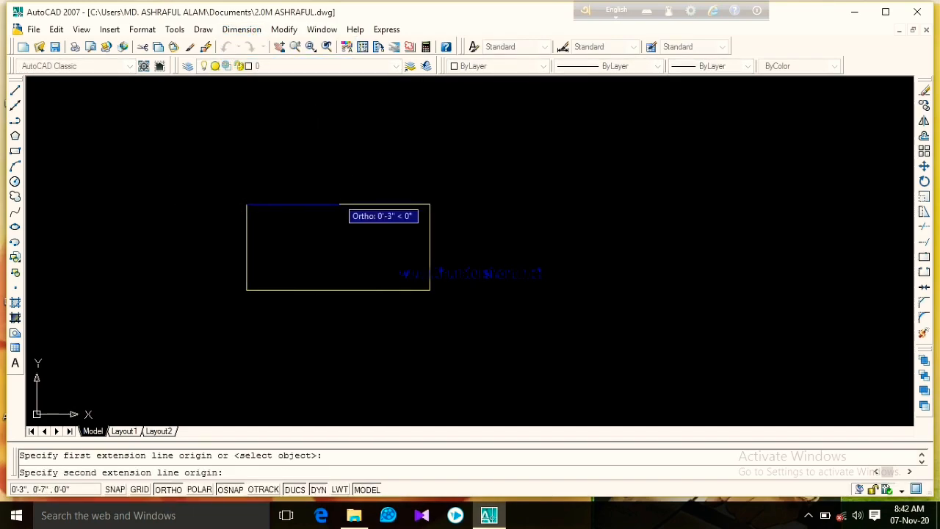
{"action": "left_click", "coordinate": [430, 204]}
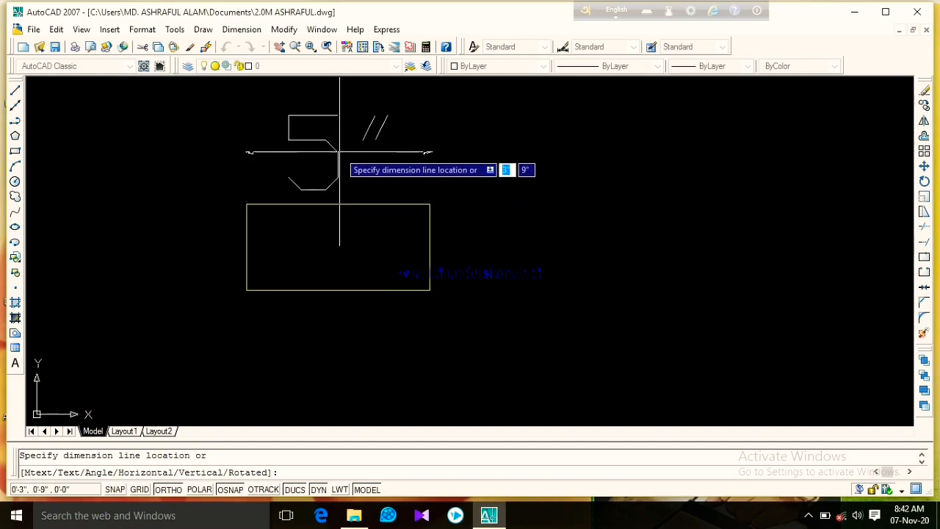
{"action": "key", "text": "Escape"}
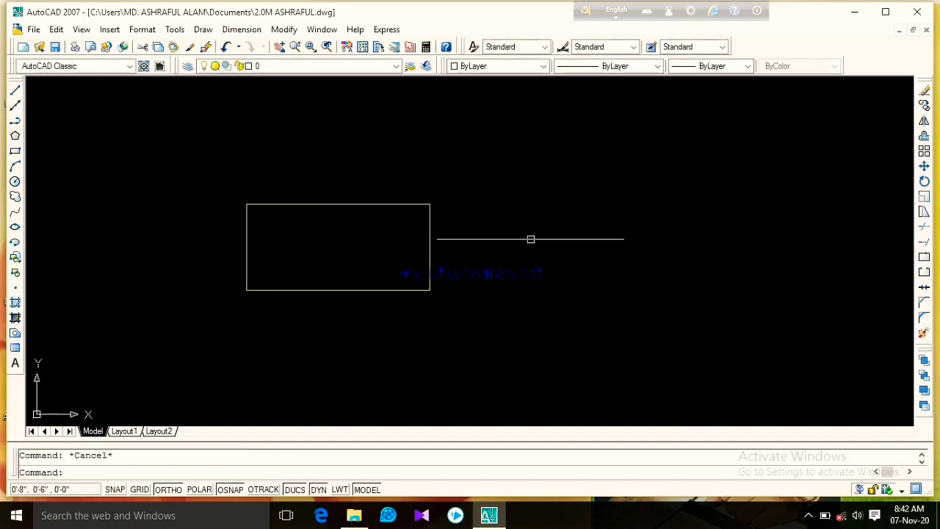
Create a new dimension style named Copy of Standard, based on the Standard style
{"action": "type", "text": "d"}
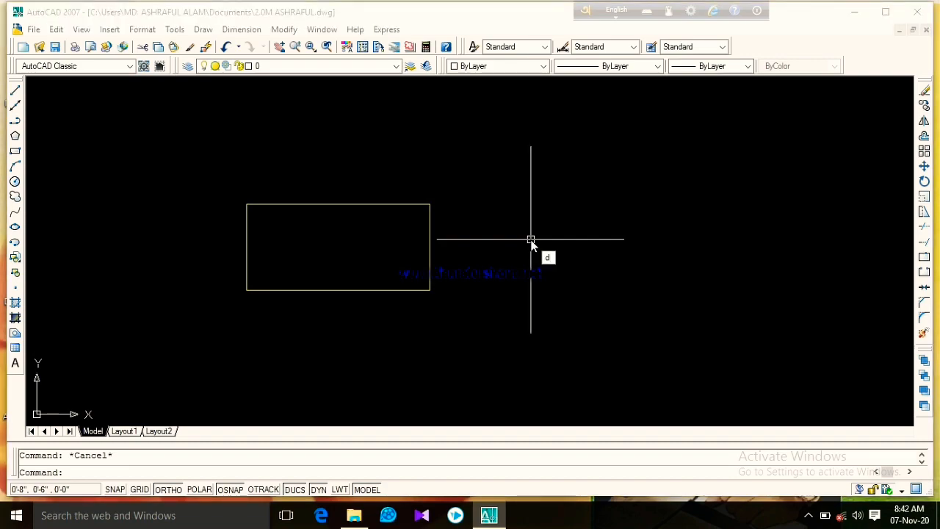
{"action": "key", "text": "Return"}
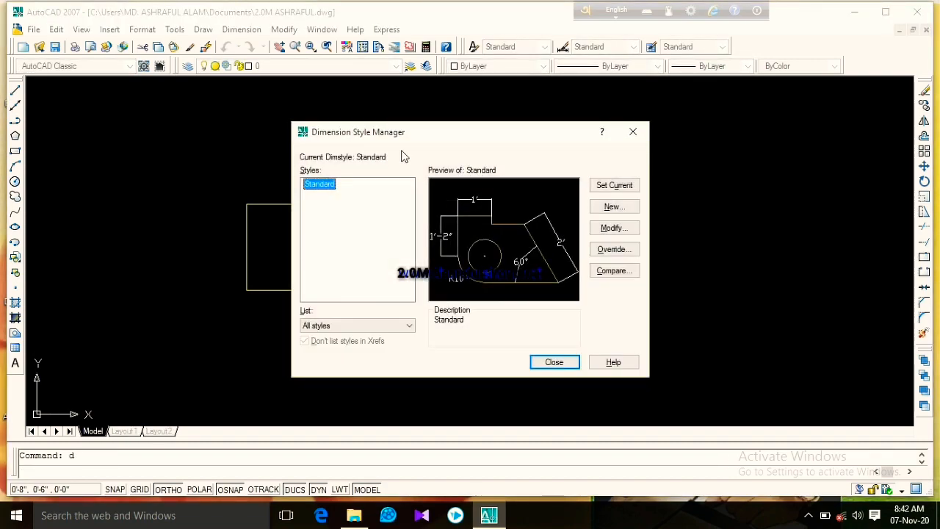
{"action": "left_click", "coordinate": [611, 208]}
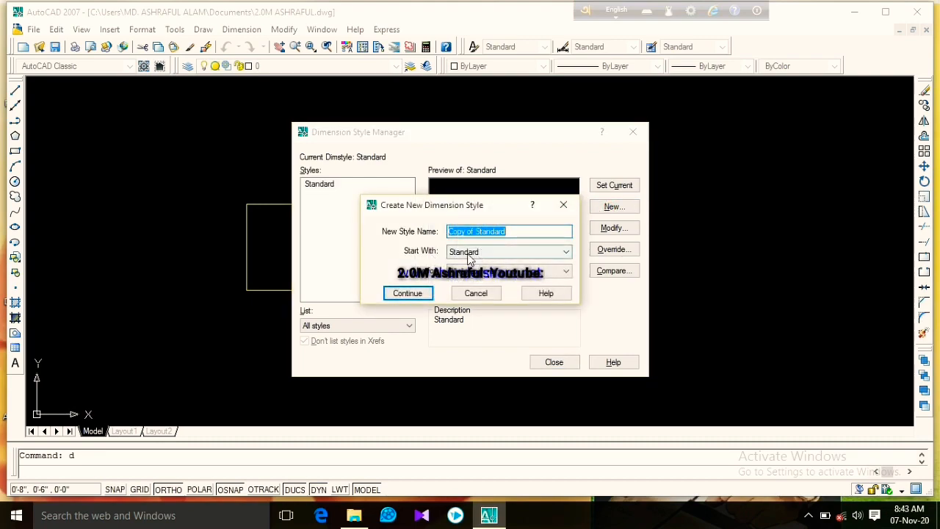
{"action": "left_click", "coordinate": [424, 296]}
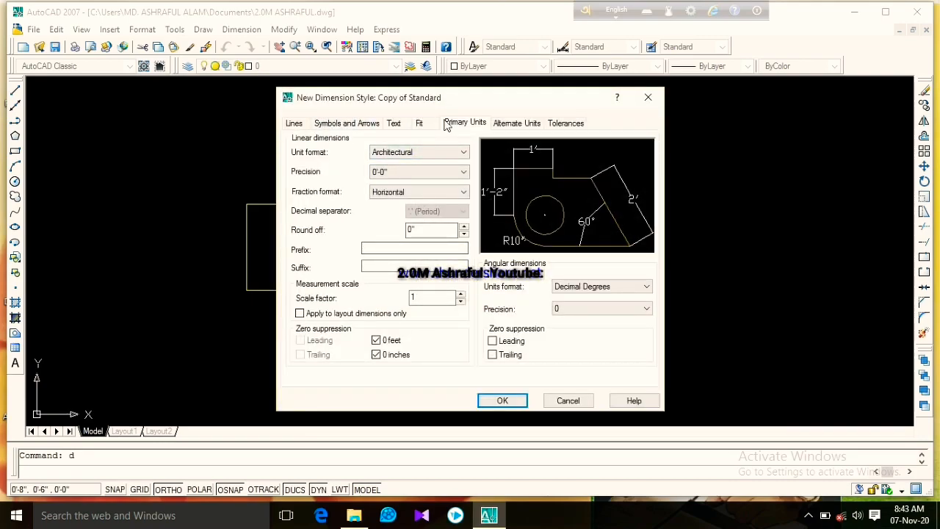
Try the Scientific unit format for the style's linear dimensions and return to Architectural
{"action": "left_click", "coordinate": [464, 154]}
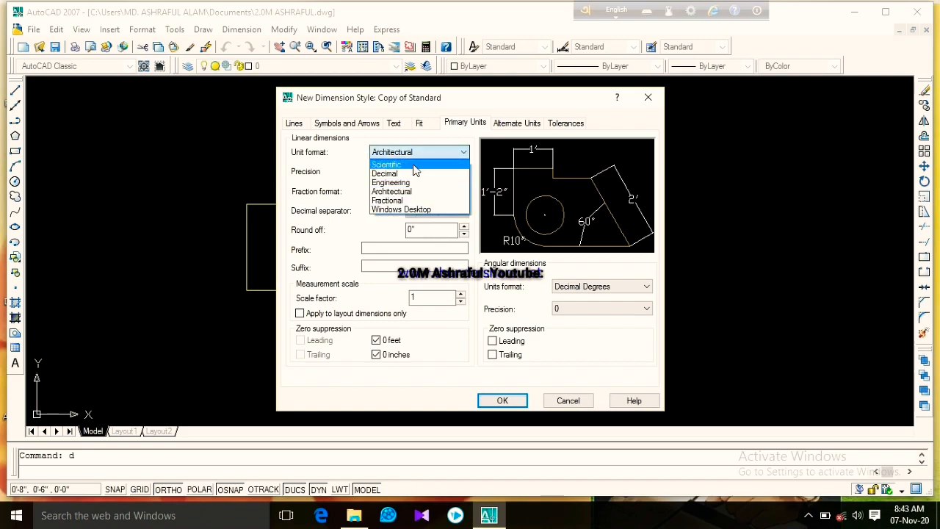
{"action": "left_click", "coordinate": [459, 161]}
{"action": "left_click", "coordinate": [465, 152]}
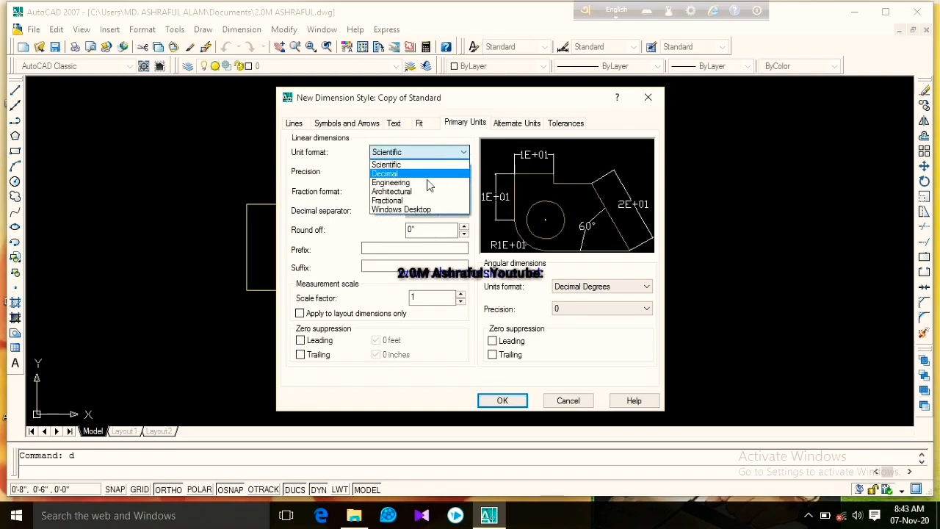
{"action": "left_click", "coordinate": [425, 193]}
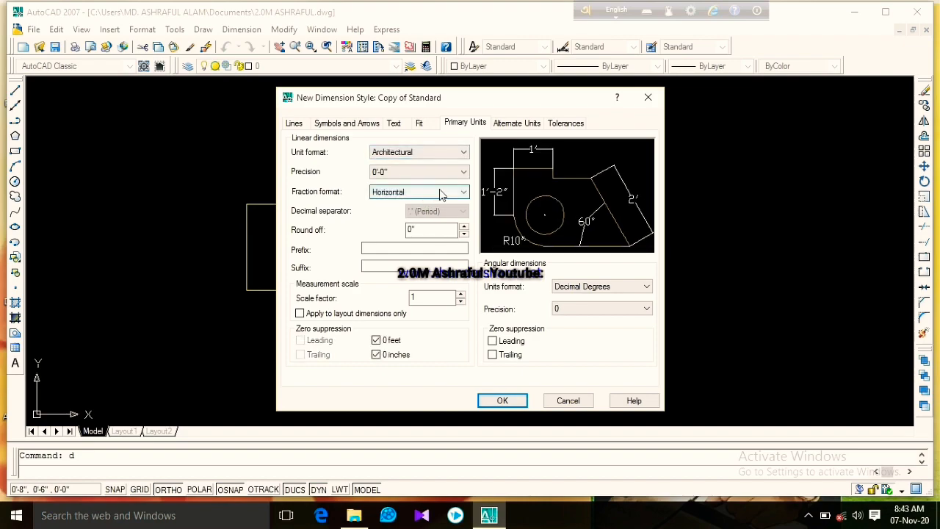
Try a linear dimension precision of 0'-0 1/8" and return to 0'-0"
{"action": "left_click", "coordinate": [463, 172]}
{"action": "left_click", "coordinate": [465, 173]}
{"action": "left_click", "coordinate": [464, 172]}
{"action": "left_click", "coordinate": [462, 212]}
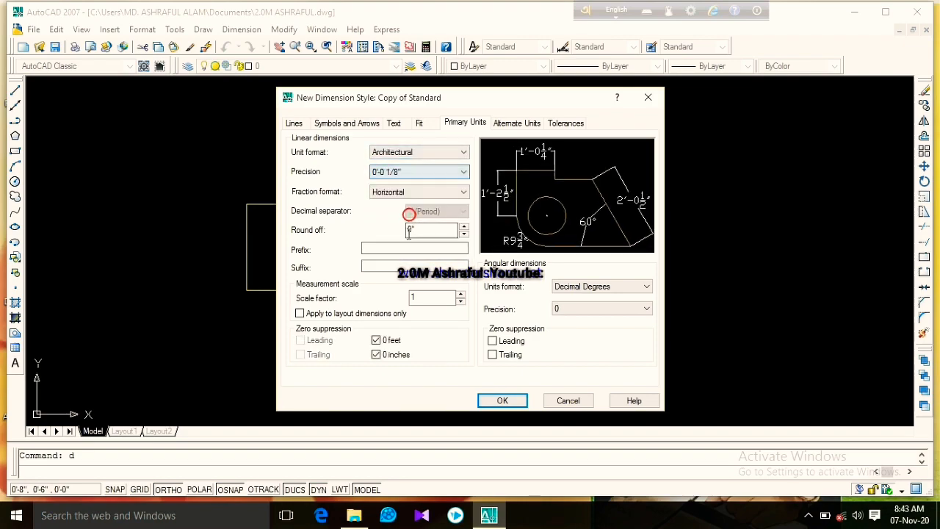
{"action": "left_click", "coordinate": [467, 176]}
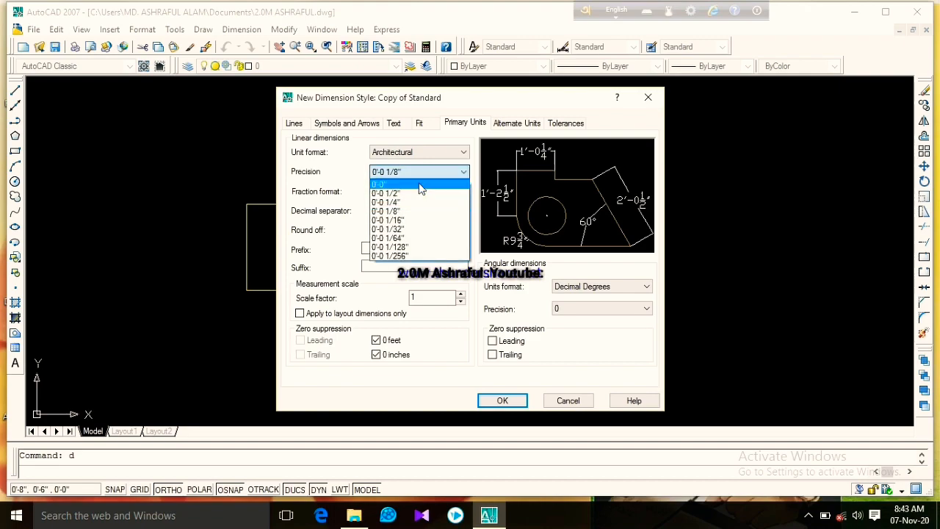
{"action": "left_click", "coordinate": [418, 185]}
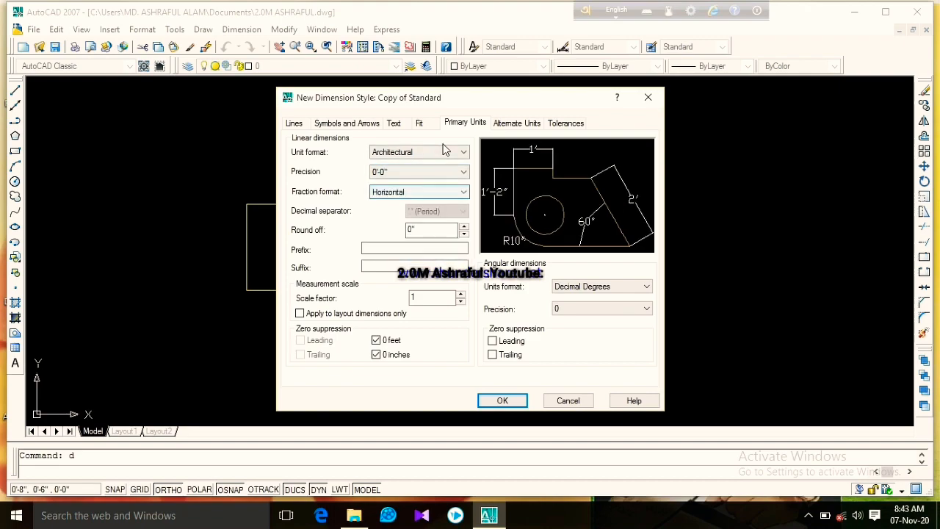
Set the new dimension style's text height to 0'-3 1/4" and save the style
{"action": "left_click", "coordinate": [517, 123]}
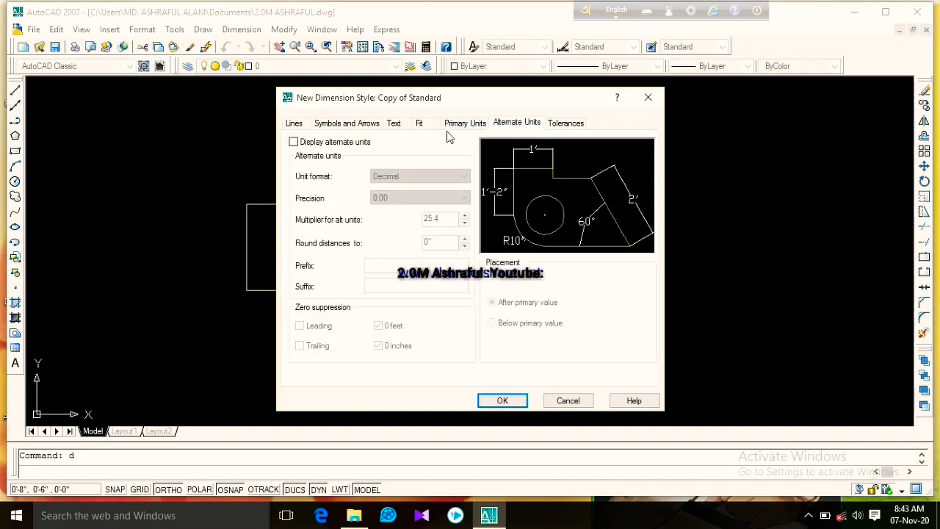
{"action": "left_click", "coordinate": [566, 125]}
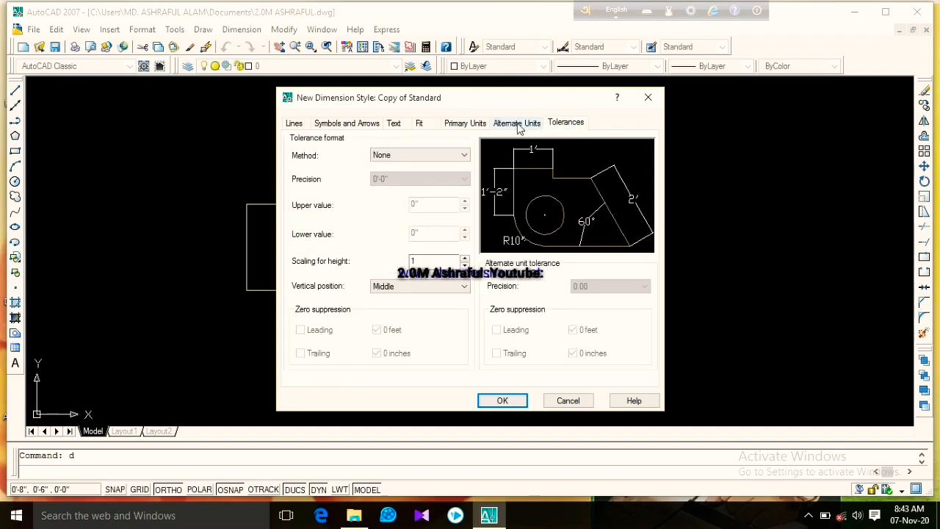
{"action": "left_click", "coordinate": [393, 125]}
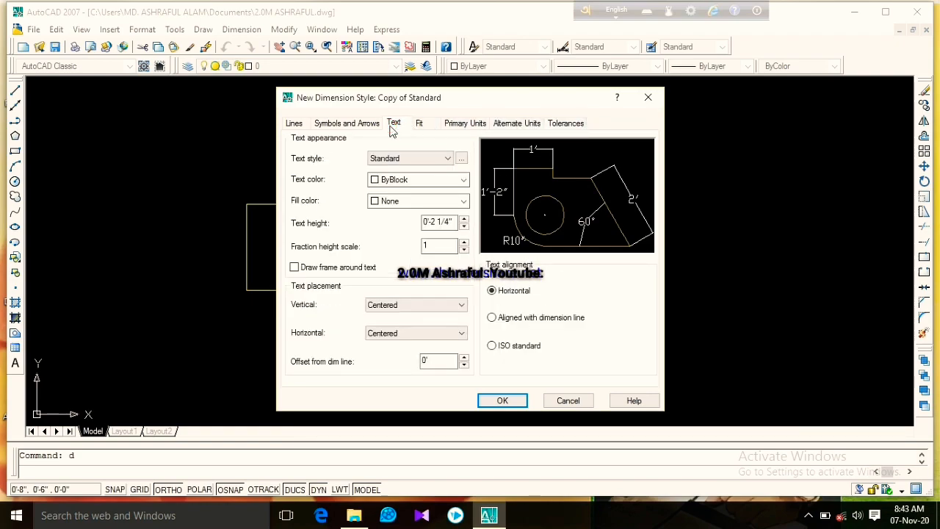
{"action": "left_click", "coordinate": [465, 220]}
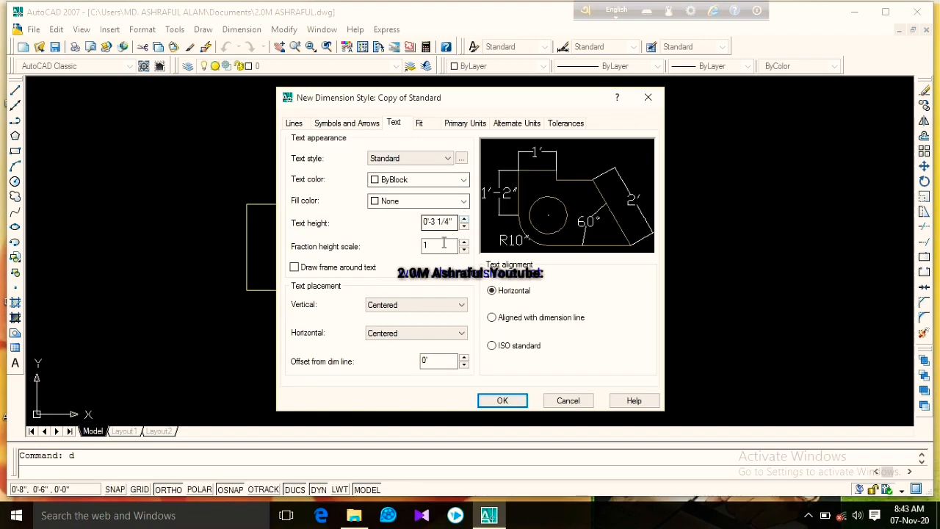
{"action": "left_click", "coordinate": [498, 403]}
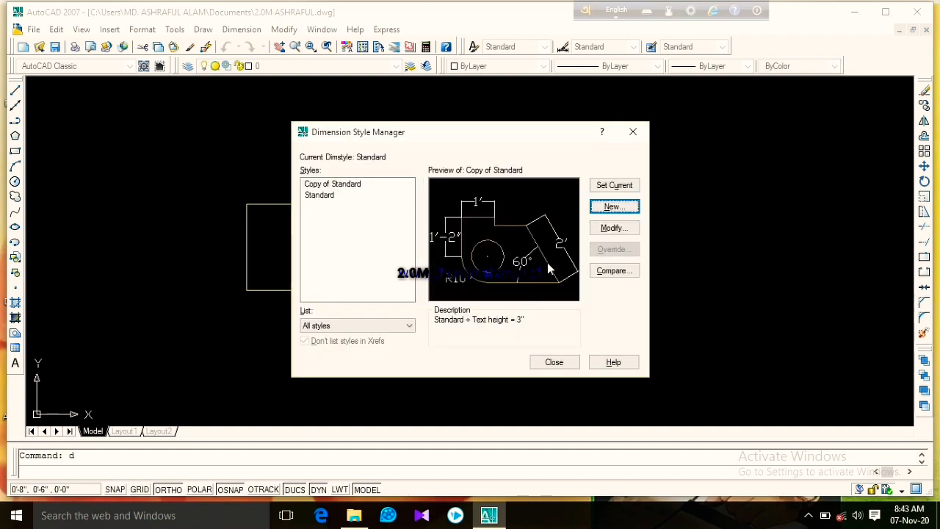
Make Copy of Standard the current dimension style and leave the style manager
{"action": "left_click", "coordinate": [621, 188]}
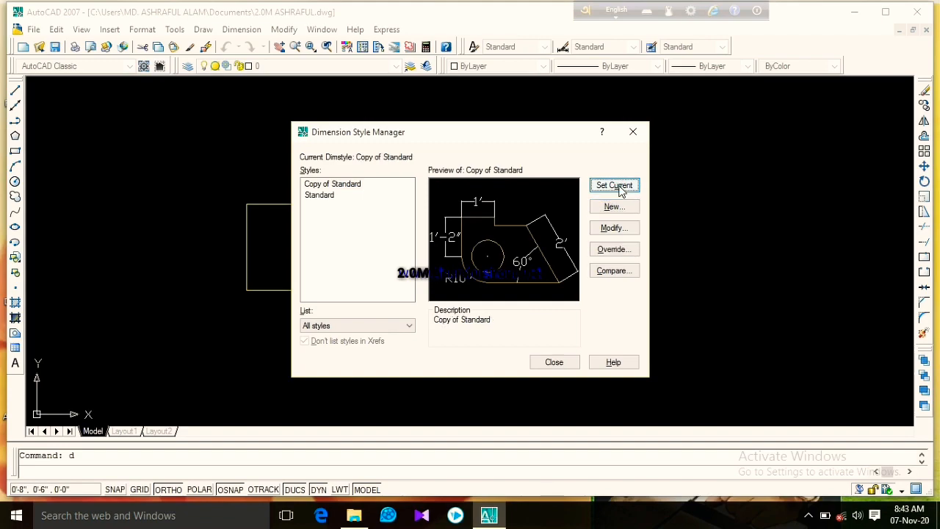
{"action": "left_click", "coordinate": [354, 185]}
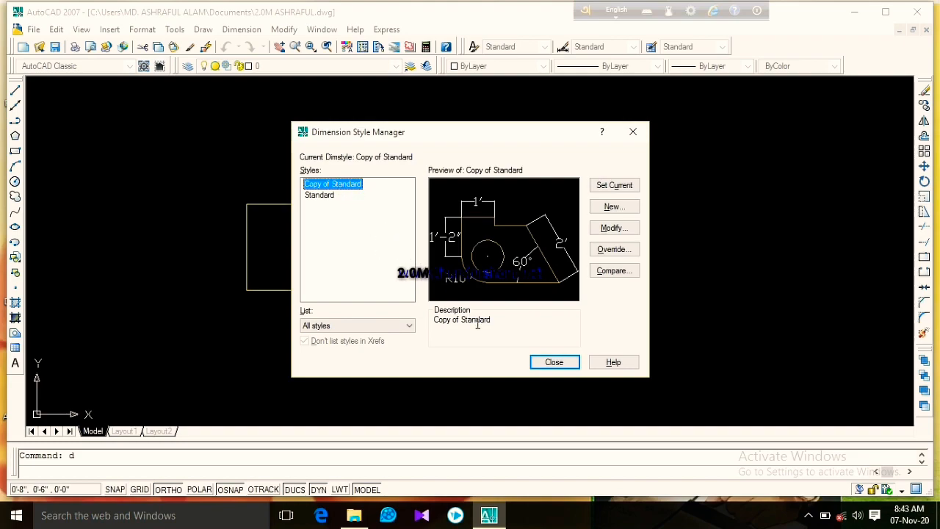
{"action": "left_click", "coordinate": [551, 365]}
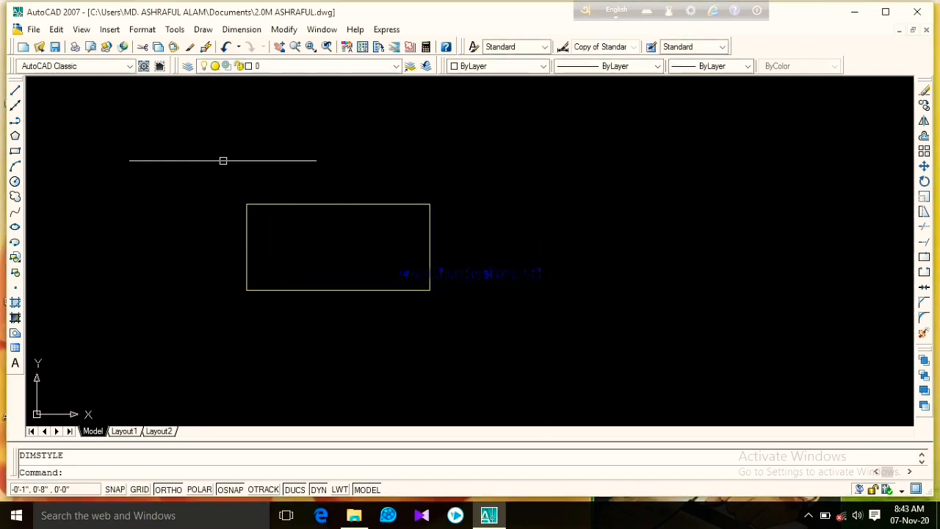
{"action": "key", "text": "Escape"}
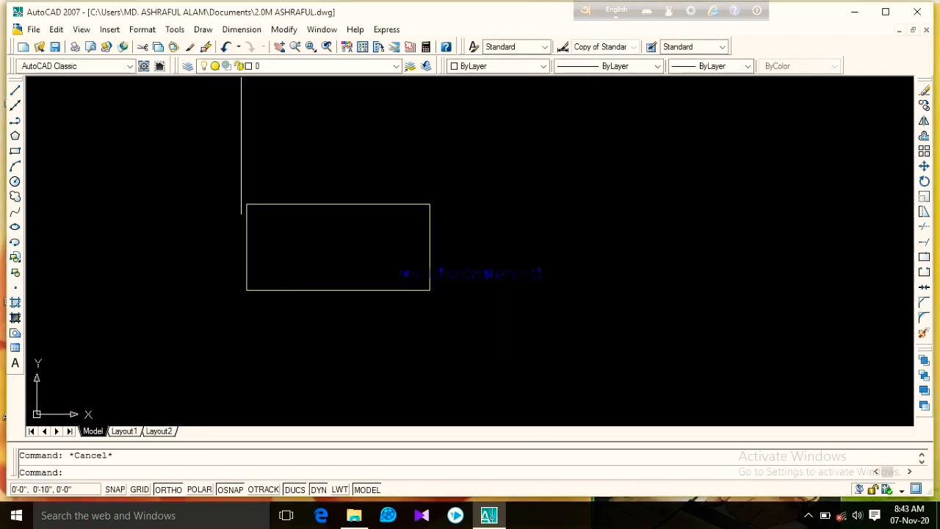
{"action": "left_click", "coordinate": [234, 30]}
{"action": "left_click", "coordinate": [245, 66]}
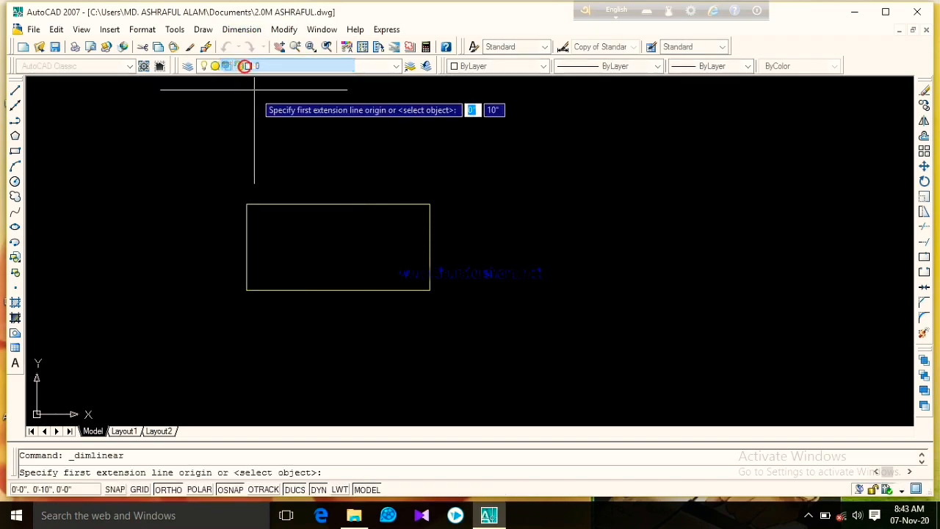
{"action": "left_click", "coordinate": [250, 204]}
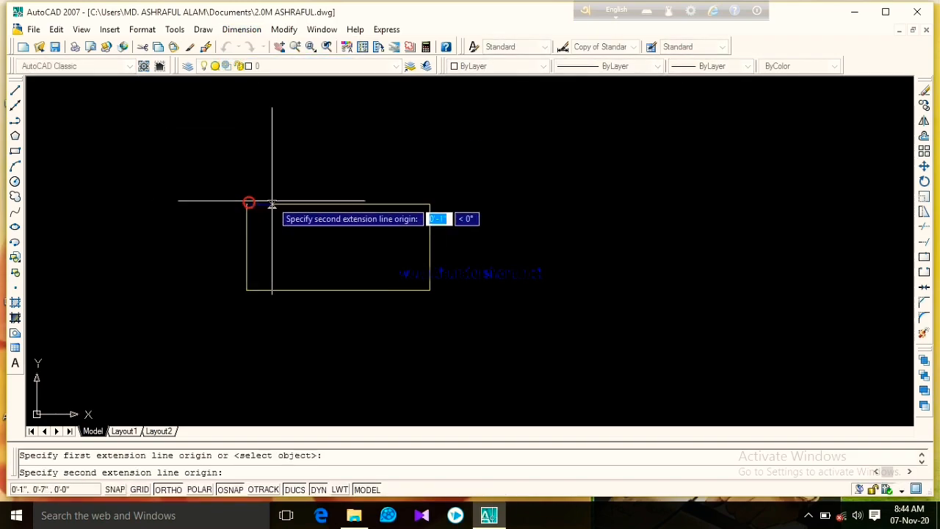
{"action": "left_click", "coordinate": [430, 204]}
{"action": "scroll", "coordinate": [310, 147], "scroll_direction": "up", "scroll_amount": 1}
{"action": "scroll", "coordinate": [310, 148], "scroll_direction": "down", "scroll_amount": 2}
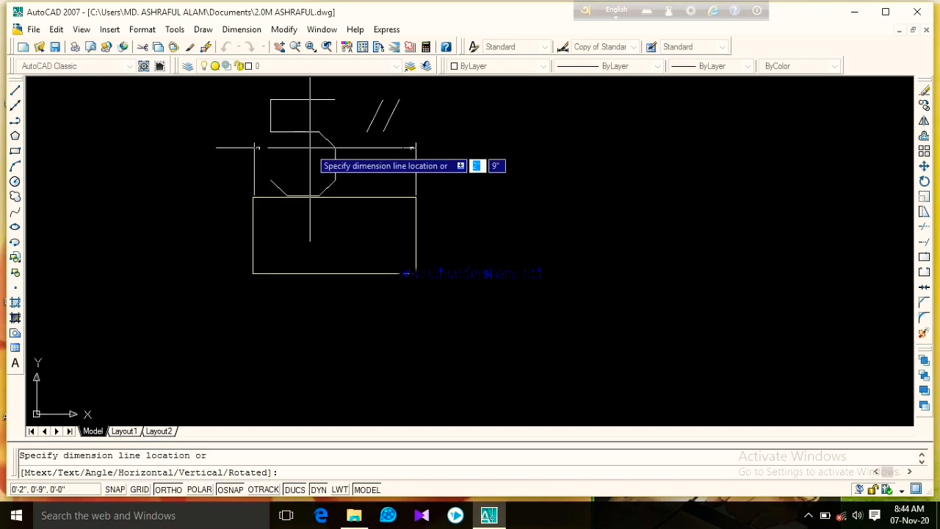
{"action": "key", "text": "Escape"}
Make the Column layer current for drawing in the empty area beside the yellow rectangle
{"action": "scroll", "coordinate": [441, 233], "scroll_direction": "down", "scroll_amount": 4}
{"action": "mouse_move", "coordinate": [483, 241]}
{"action": "middle_mouse_down"}
{"action": "mouse_move", "coordinate": [390, 244]}
{"action": "mouse_move", "coordinate": [372, 222]}
{"action": "middle_mouse_up"}
{"action": "scroll", "coordinate": [372, 222], "scroll_direction": "down", "scroll_amount": 2}
{"action": "middle_click_drag", "start_coordinate": [468, 233], "coordinate": [371, 219]}
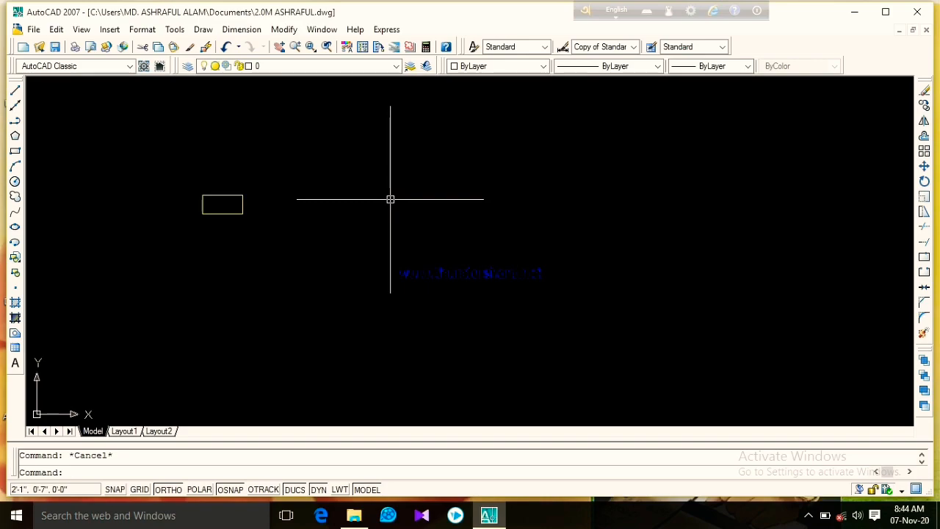
{"action": "left_click", "coordinate": [395, 66]}
{"action": "left_click", "coordinate": [329, 90]}
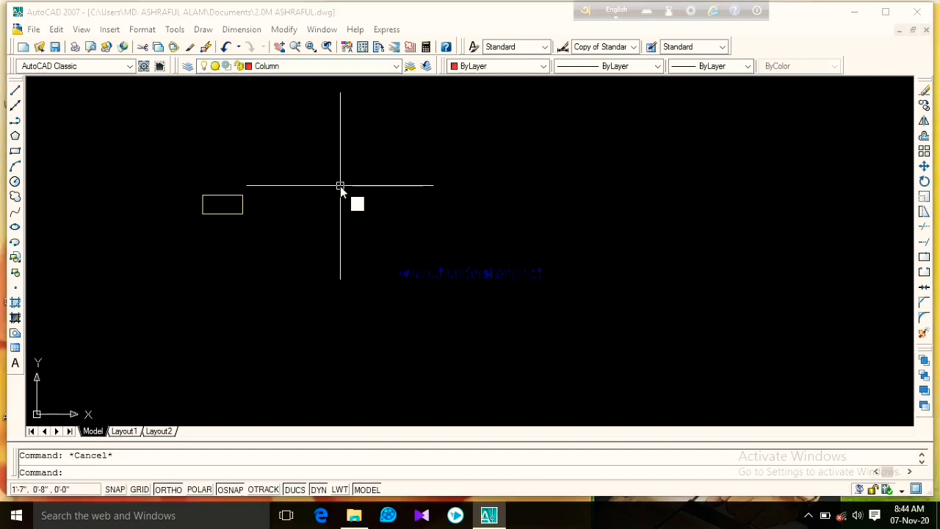
Draw the column's 12-inch top edge to the right and 12-inch right edge downward, in the empty area beside the yellow rectangle
{"action": "type", "text": "l"}
{"action": "key", "text": "Return"}
{"action": "left_click", "coordinate": [340, 186]}
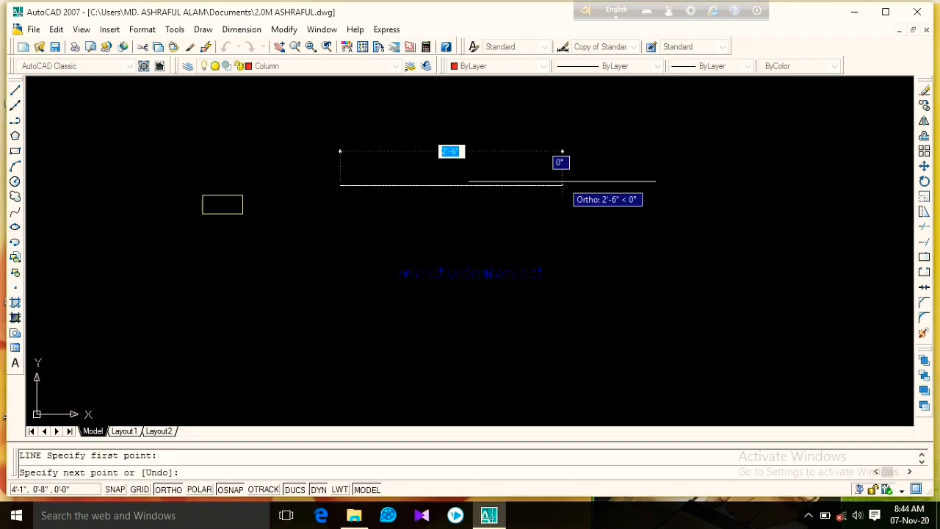
{"action": "type", "text": "12"}
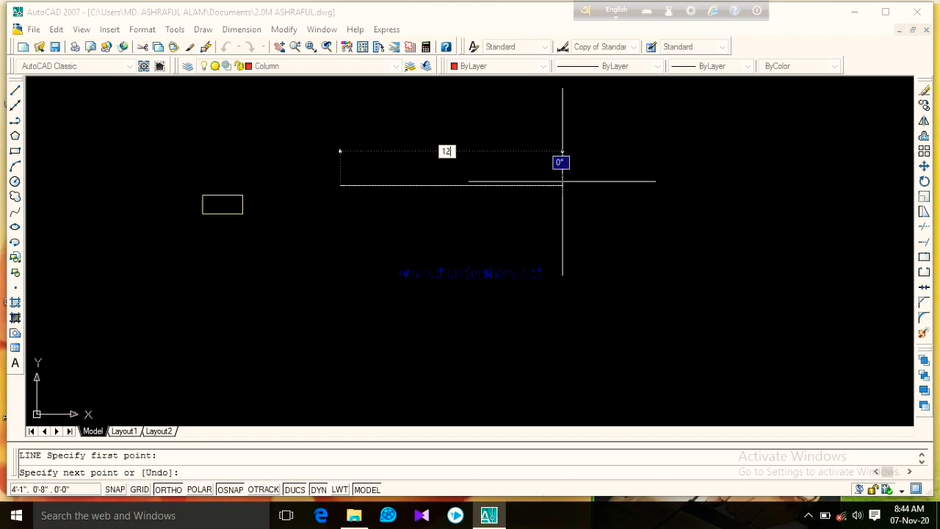
{"action": "key", "text": "Return"}
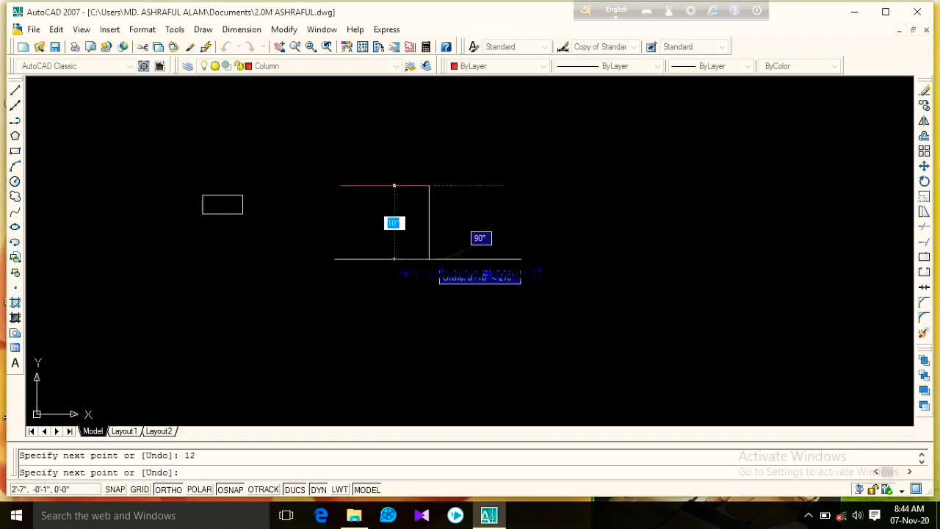
{"action": "type", "text": "1"}
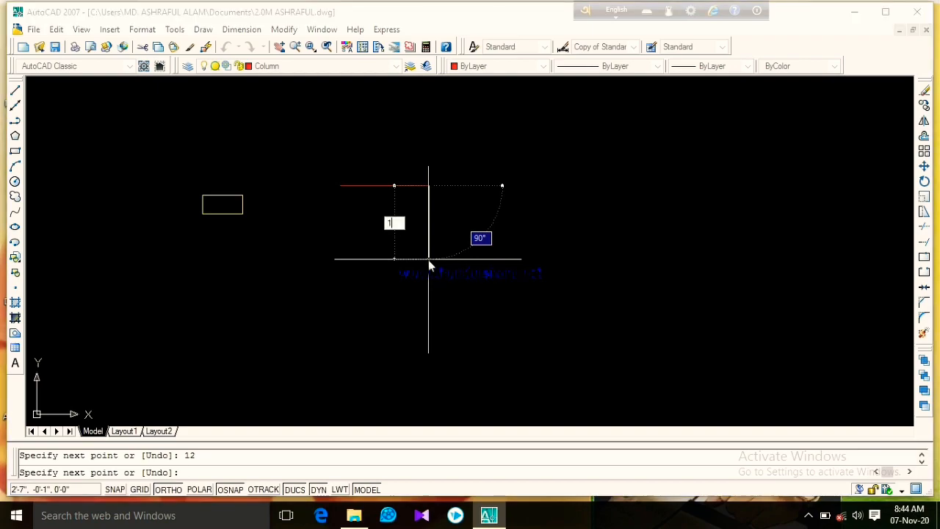
{"action": "type", "text": "2"}
{"action": "key", "text": "Return"}
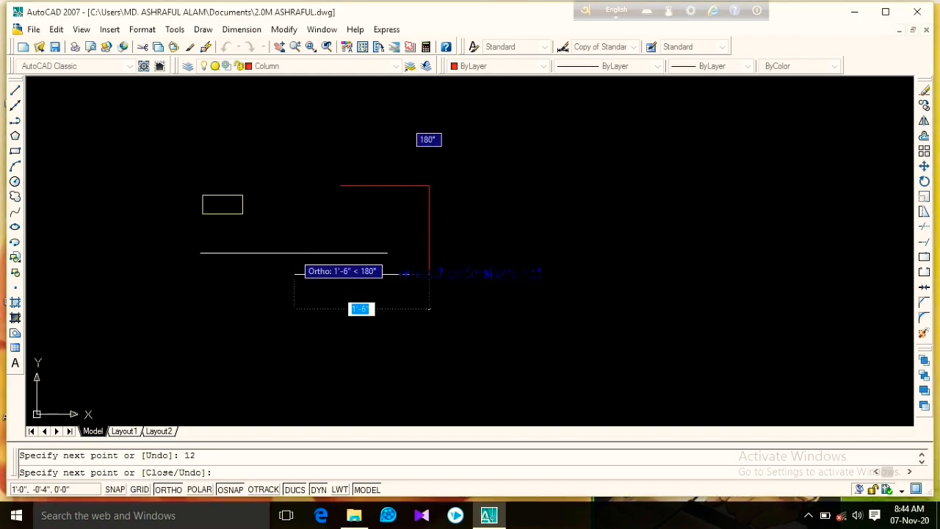
Draw the column's 12-inch bottom edge to the left and close the square at its starting corner
{"action": "type", "text": "12"}
{"action": "key", "text": "Return"}
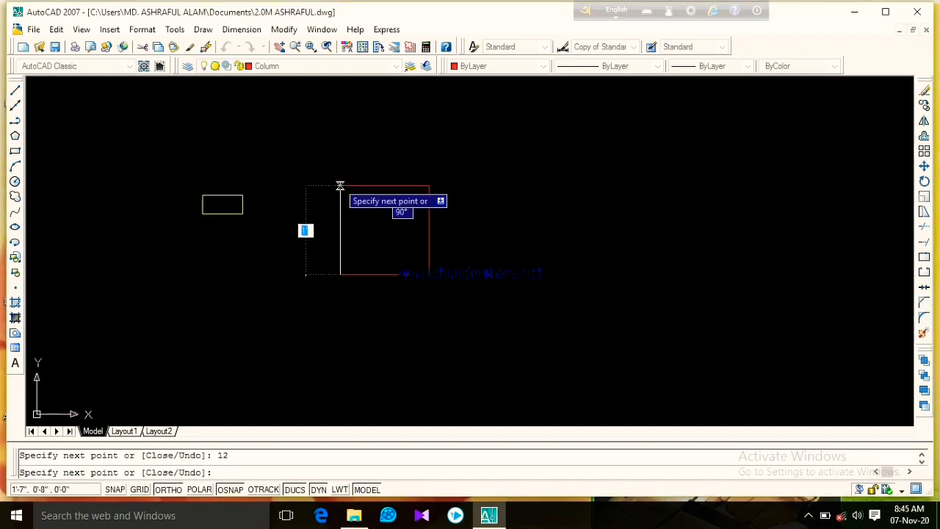
{"action": "scroll", "coordinate": [340, 190], "scroll_direction": "up", "scroll_amount": 4}
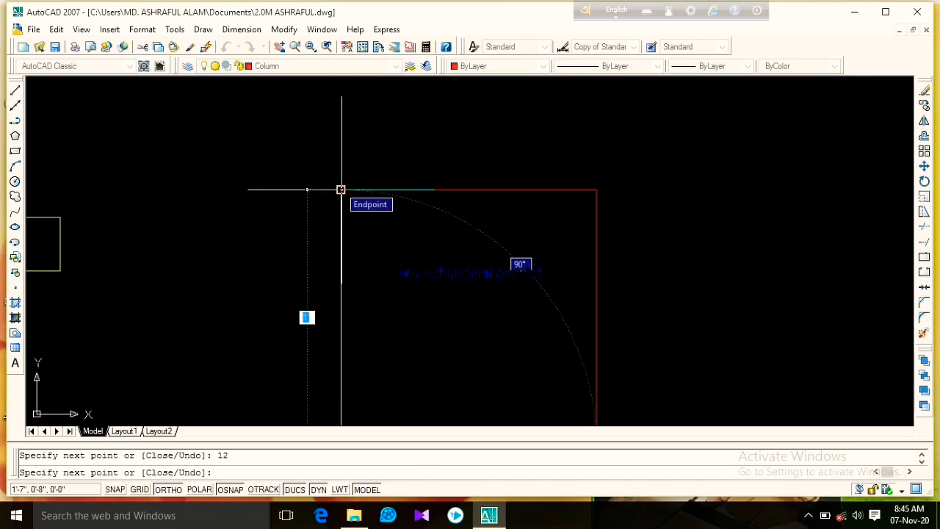
{"action": "left_click", "coordinate": [340, 190]}
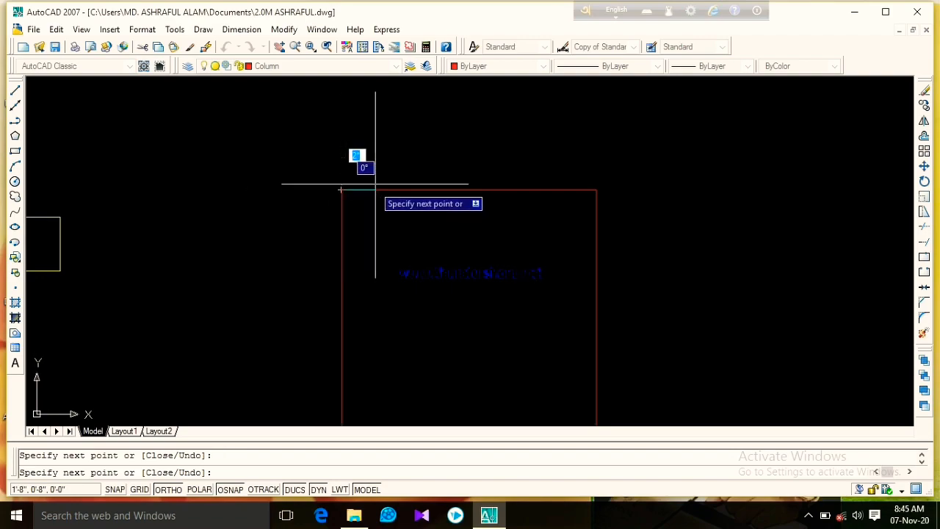
{"action": "key", "text": "Return"}
{"action": "scroll", "coordinate": [368, 147], "scroll_direction": "down", "scroll_amount": 5}
{"action": "mouse_move", "coordinate": [393, 211]}
{"action": "middle_mouse_down"}
{"action": "mouse_move", "coordinate": [354, 168]}
{"action": "mouse_move", "coordinate": [329, 208]}
{"action": "middle_mouse_up"}
{"action": "scroll", "coordinate": [355, 174], "scroll_direction": "down", "scroll_amount": 5}
{"action": "scroll", "coordinate": [350, 184], "scroll_direction": "up", "scroll_amount": 4}
{"action": "scroll", "coordinate": [348, 184], "scroll_direction": "down", "scroll_amount": 1}
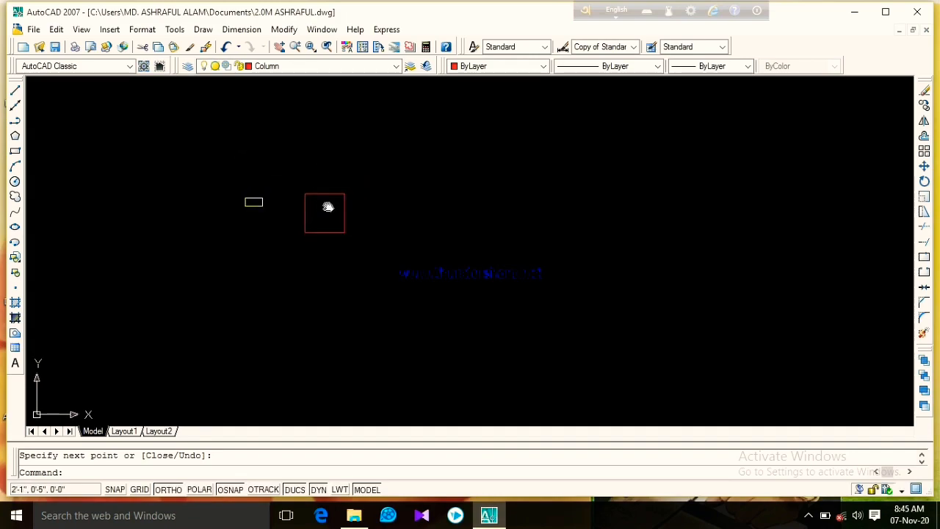
{"action": "scroll", "coordinate": [326, 204], "scroll_direction": "up", "scroll_amount": 4}
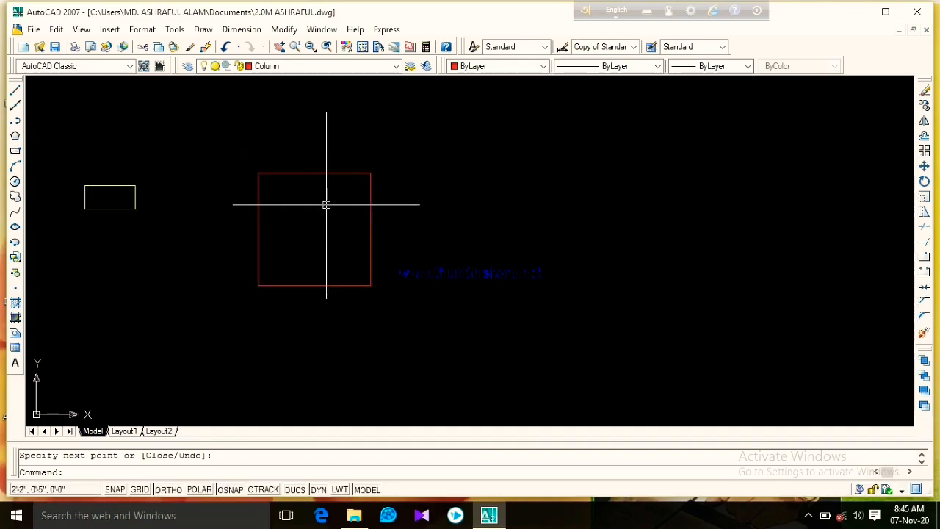
{"action": "middle_click_drag", "start_coordinate": [322, 203], "coordinate": [314, 216]}
{"action": "scroll", "coordinate": [314, 216], "scroll_direction": "down", "scroll_amount": 2}
{"action": "middle_click_drag", "start_coordinate": [298, 259], "coordinate": [286, 254]}
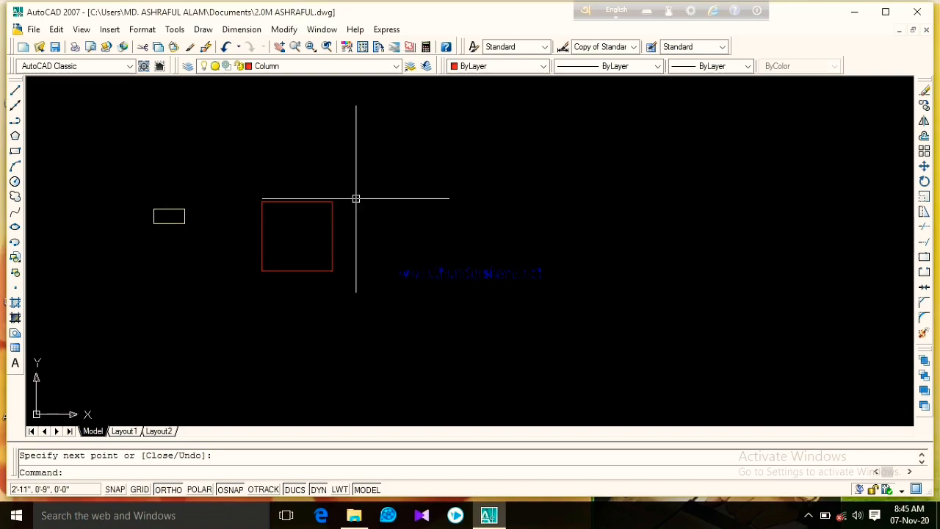
Copy the square column 10' to the right, using the midpoint of its top edge as the base point
{"action": "key", "text": "Escape"}
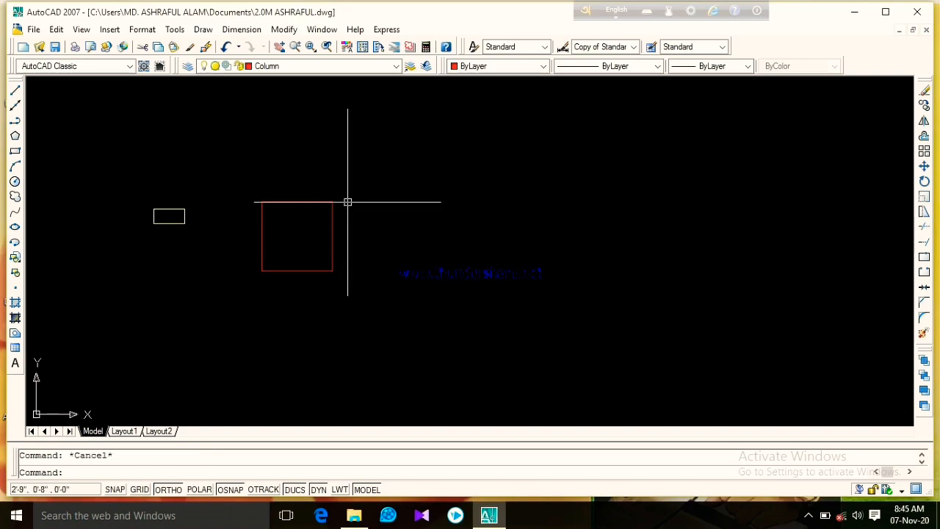
{"action": "type", "text": "cp"}
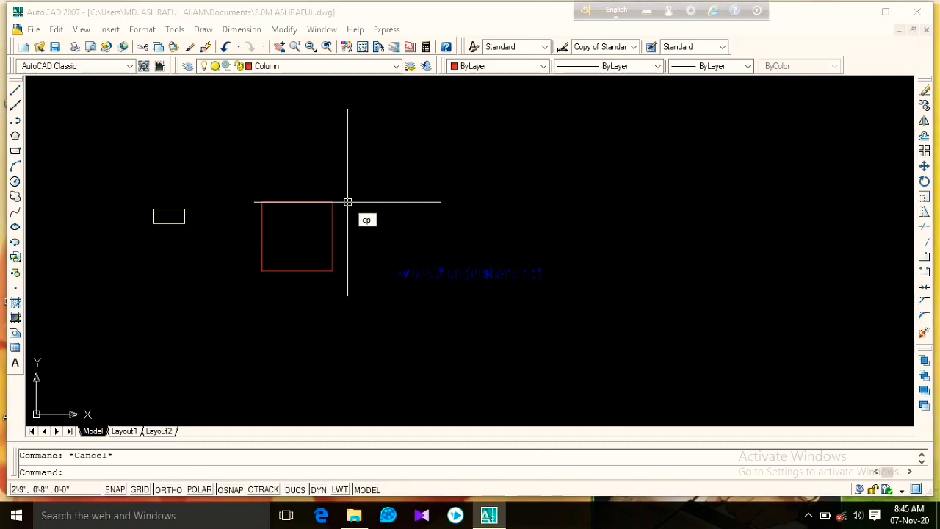
{"action": "key", "text": "Return"}
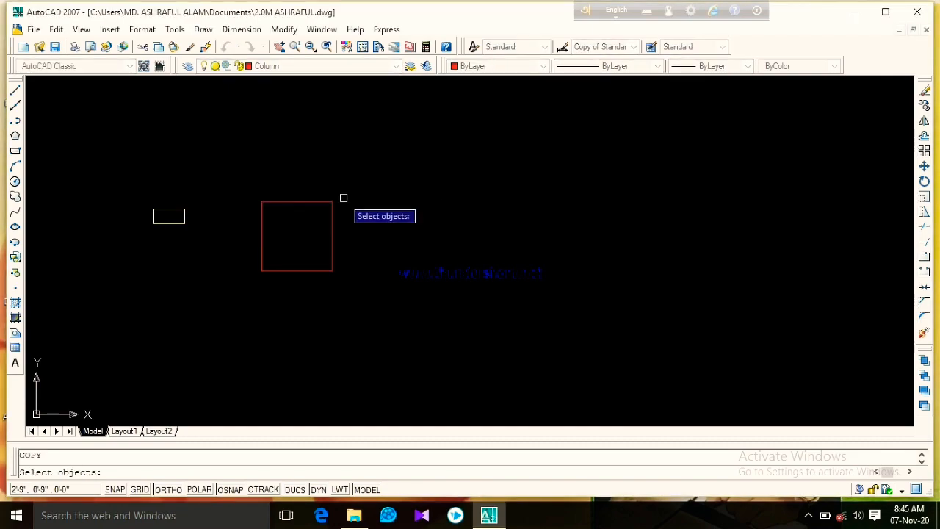
{"action": "left_click", "coordinate": [369, 178]}
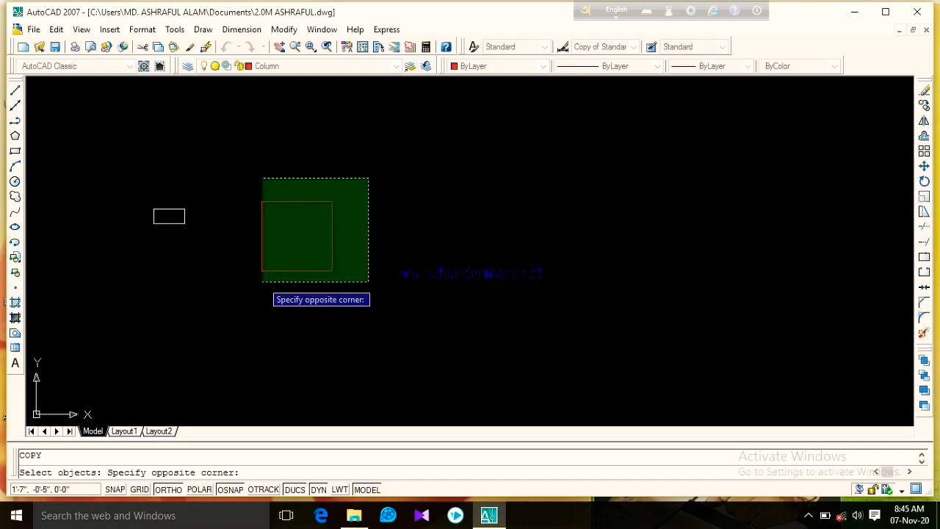
{"action": "left_click", "coordinate": [244, 284]}
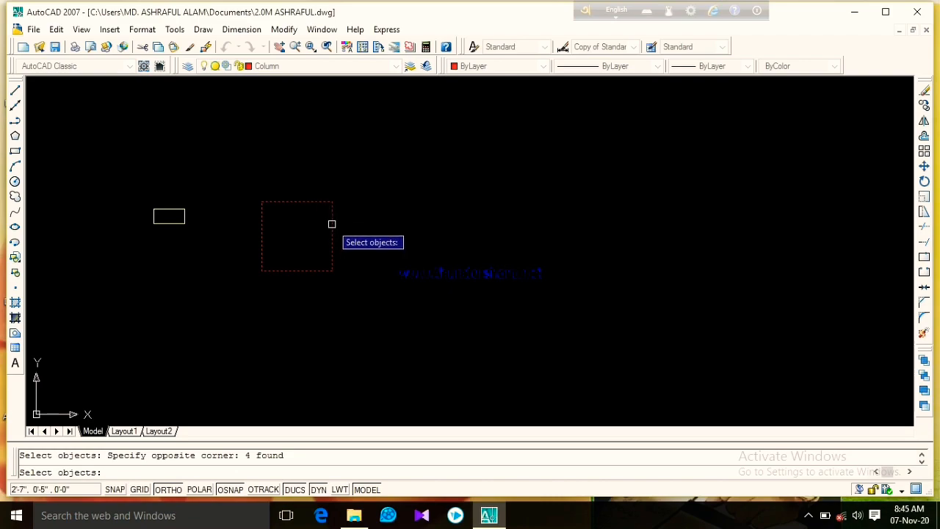
{"action": "key", "text": "Return"}
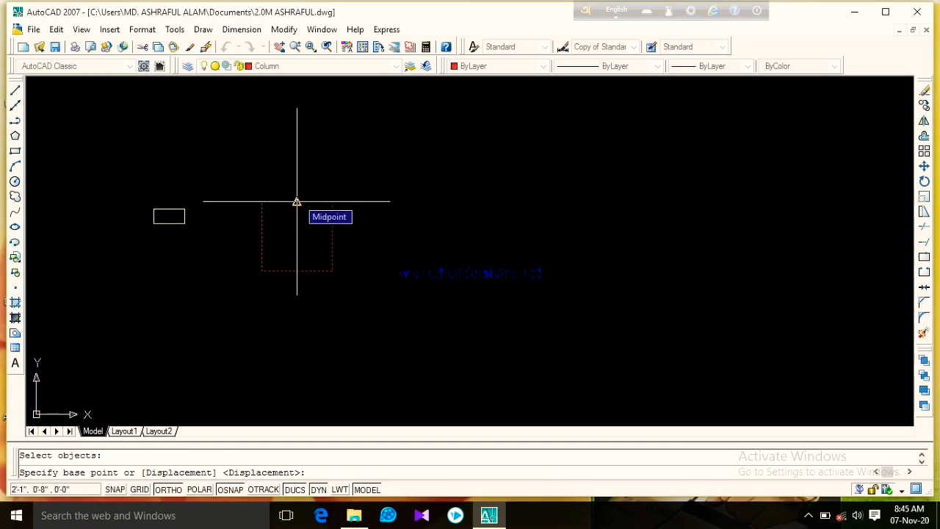
{"action": "left_click", "coordinate": [297, 201]}
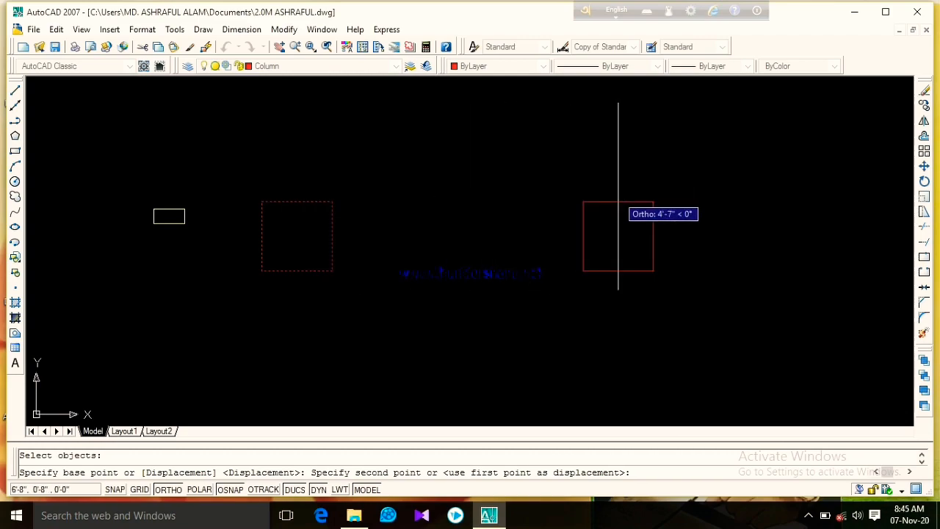
{"action": "scroll", "coordinate": [618, 197], "scroll_direction": "down", "scroll_amount": 2}
{"action": "middle_click_drag", "start_coordinate": [619, 197], "coordinate": [443, 194]}
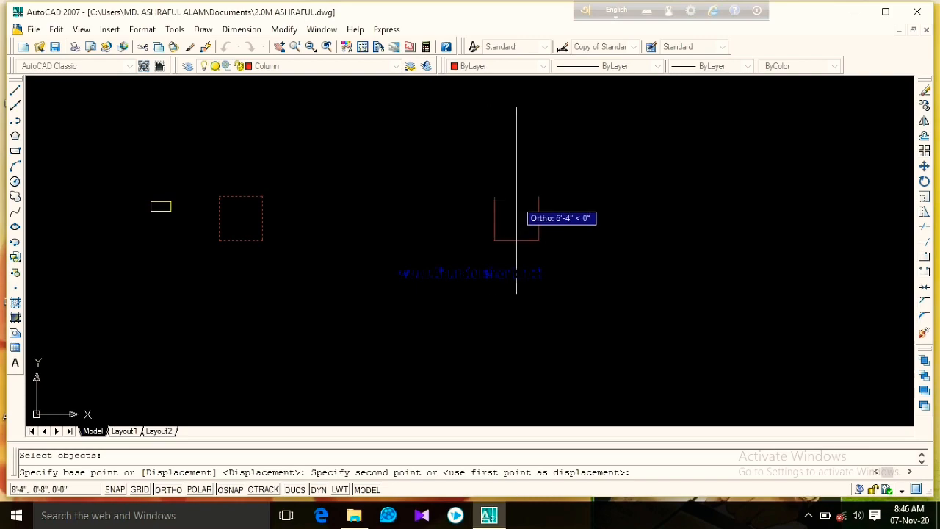
{"action": "type", "text": "1"}
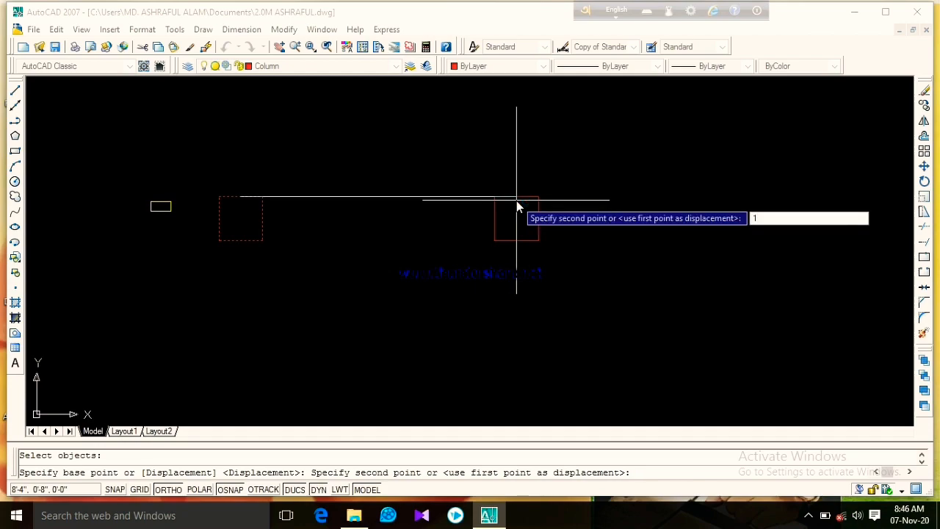
{"action": "type", "text": "0'"}
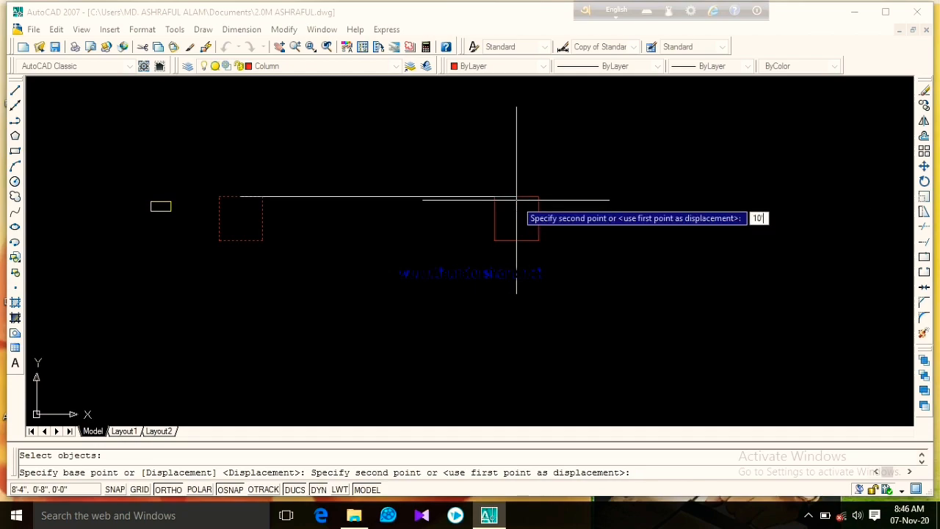
{"action": "key", "text": "Return"}
{"action": "scroll", "coordinate": [516, 199], "scroll_direction": "down", "scroll_amount": 4}
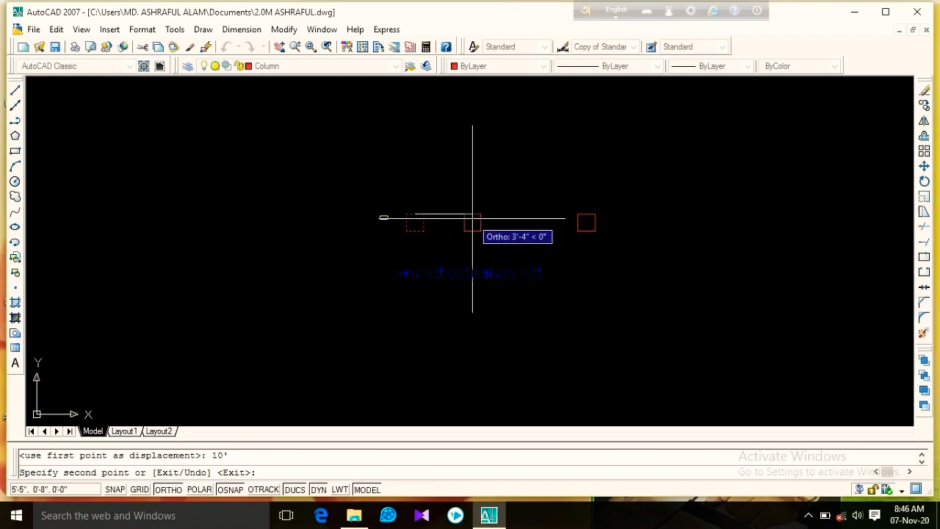
{"action": "key", "text": "Escape"}
{"action": "middle_click_drag", "start_coordinate": [546, 220], "coordinate": [451, 227]}
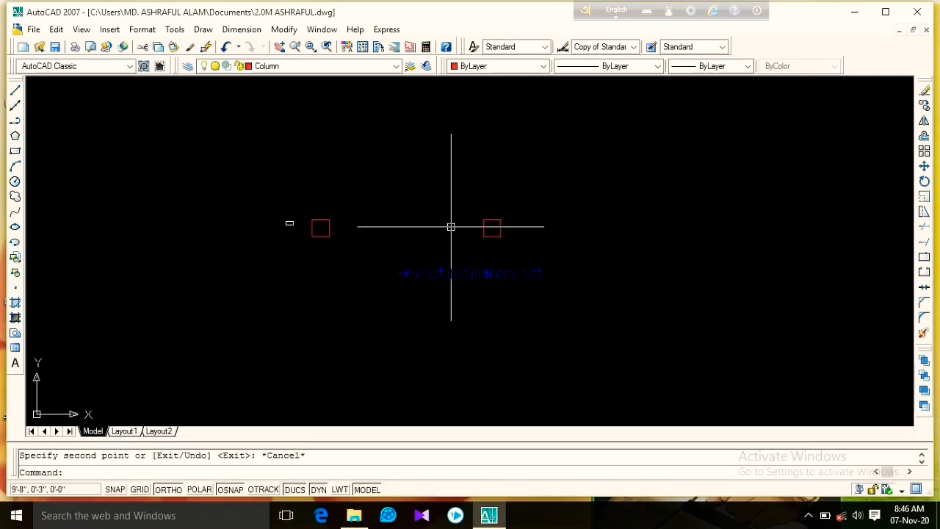
{"action": "scroll", "coordinate": [423, 221], "scroll_direction": "up", "scroll_amount": 2}
{"action": "scroll", "coordinate": [421, 220], "scroll_direction": "down", "scroll_amount": 2}
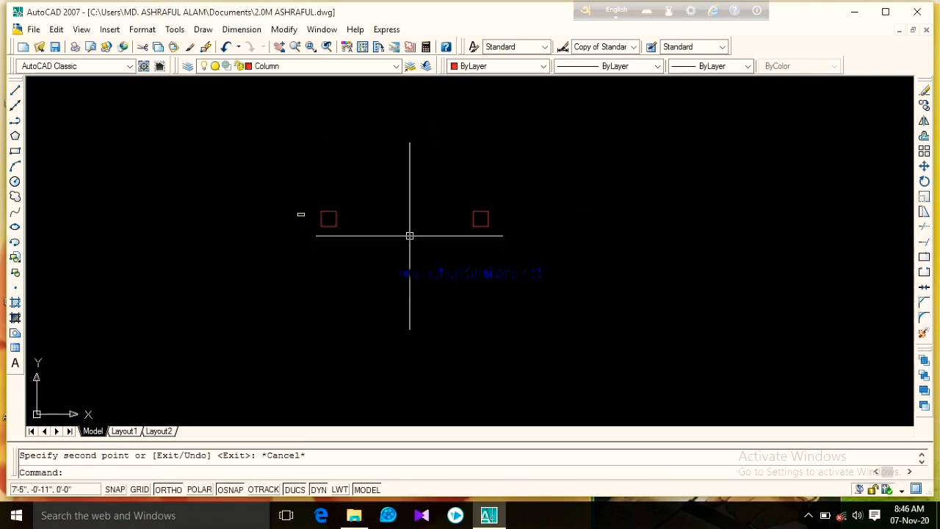
{"action": "middle_click_drag", "start_coordinate": [420, 218], "coordinate": [435, 196]}
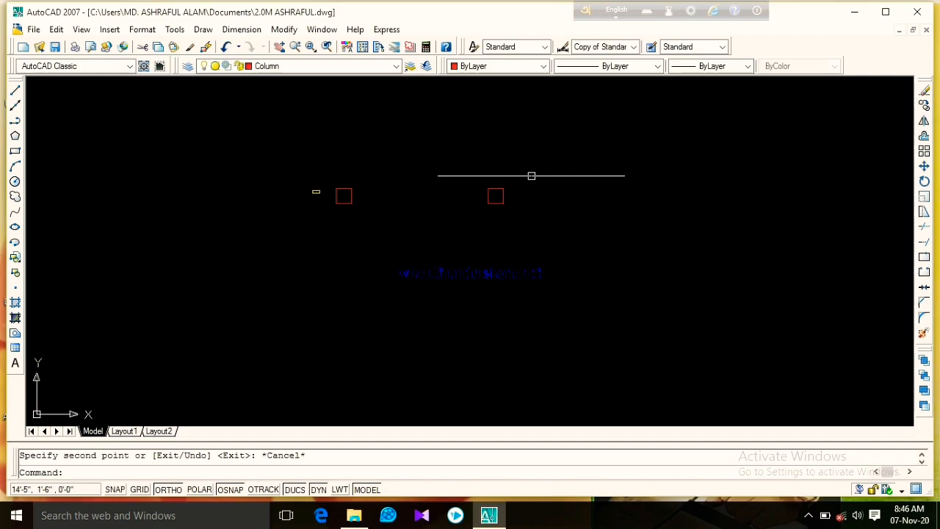
Copy both columns 8' straight down, using the midpoint of the right column's right edge as the base point
{"action": "key", "text": "Escape"}
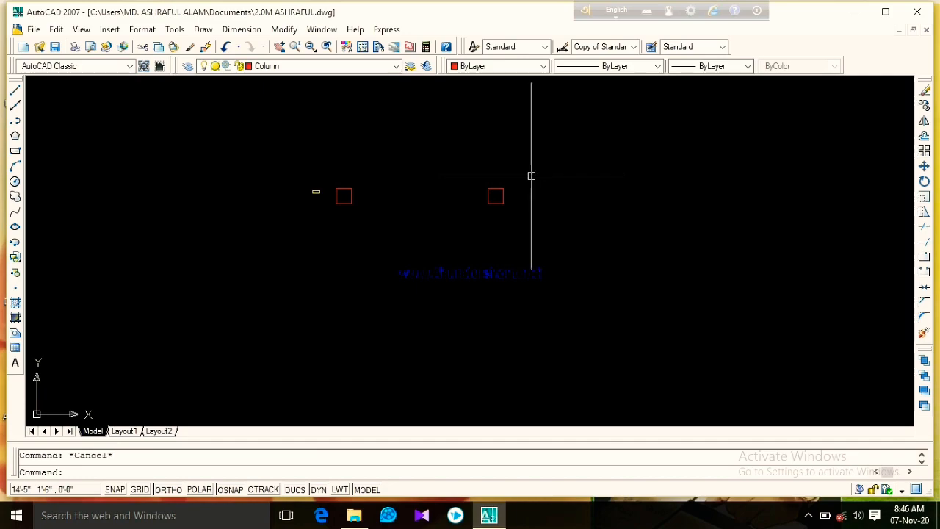
{"action": "type", "text": "cp"}
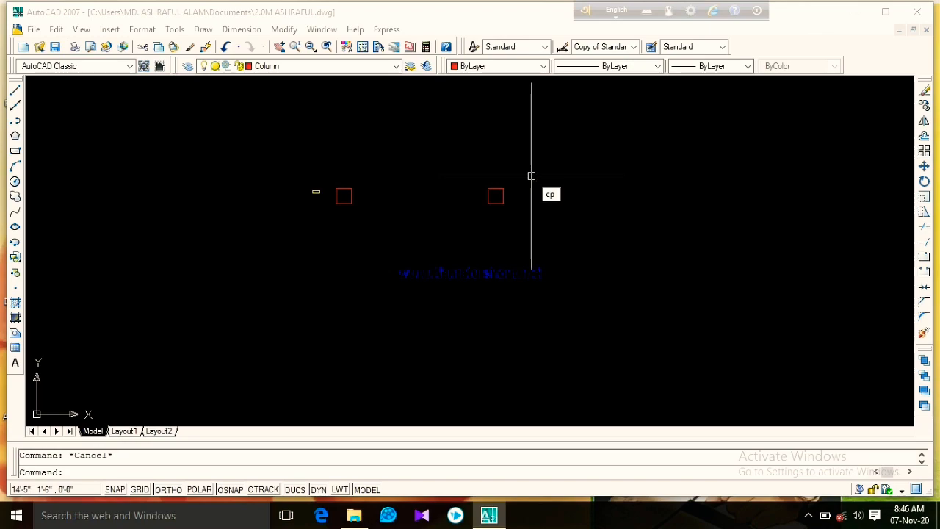
{"action": "key", "text": "Return"}
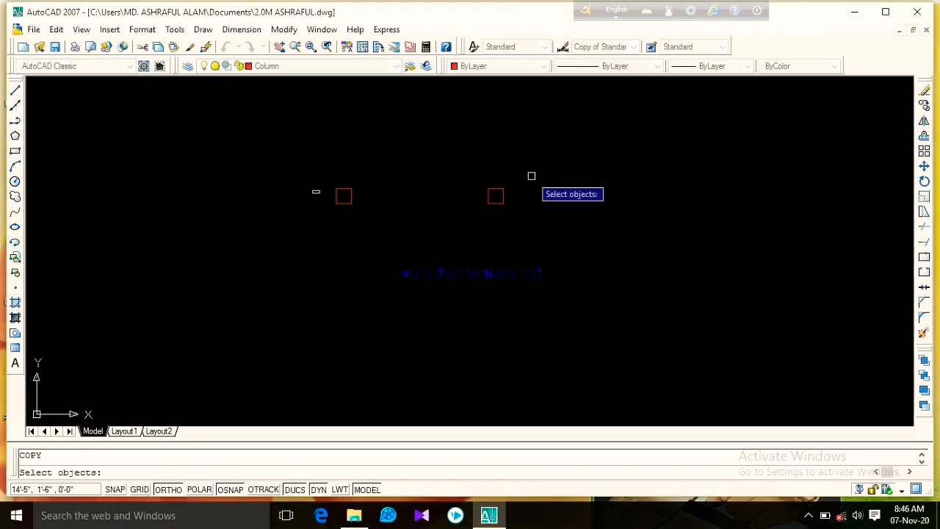
{"action": "left_click", "coordinate": [532, 177]}
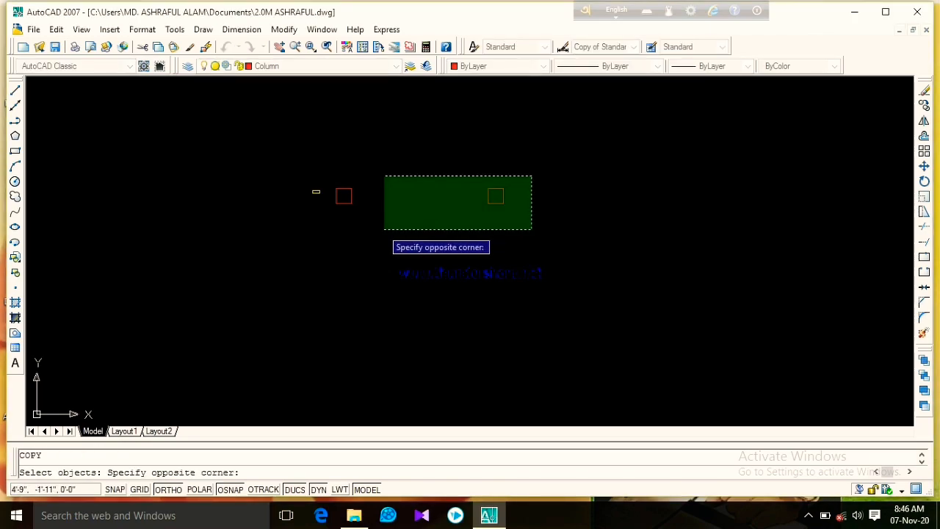
{"action": "left_click", "coordinate": [334, 226]}
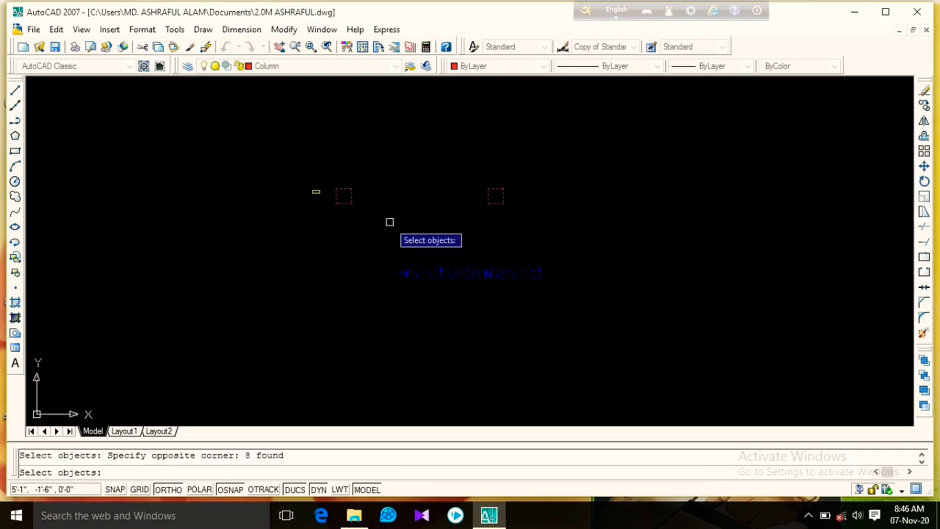
{"action": "key", "text": "Return"}
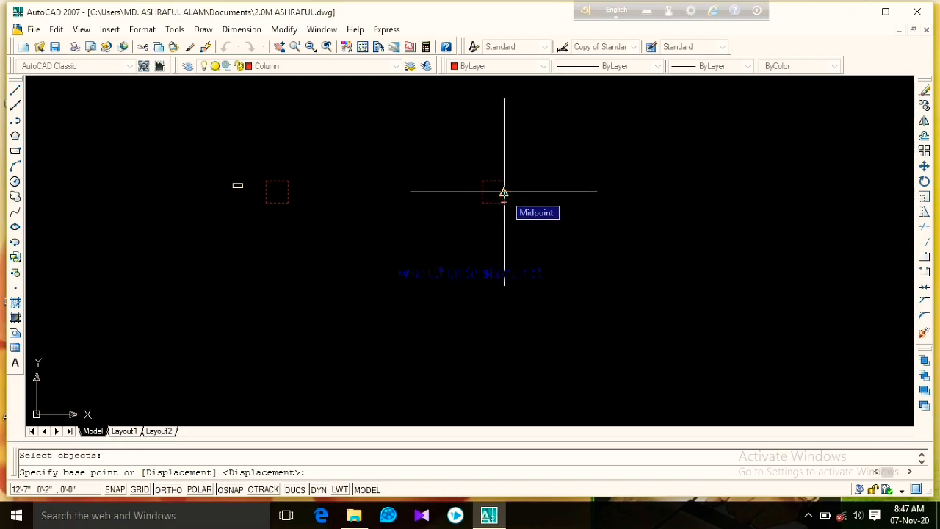
{"action": "left_click", "coordinate": [504, 193]}
{"action": "middle_click_drag", "start_coordinate": [472, 336], "coordinate": [479, 273]}
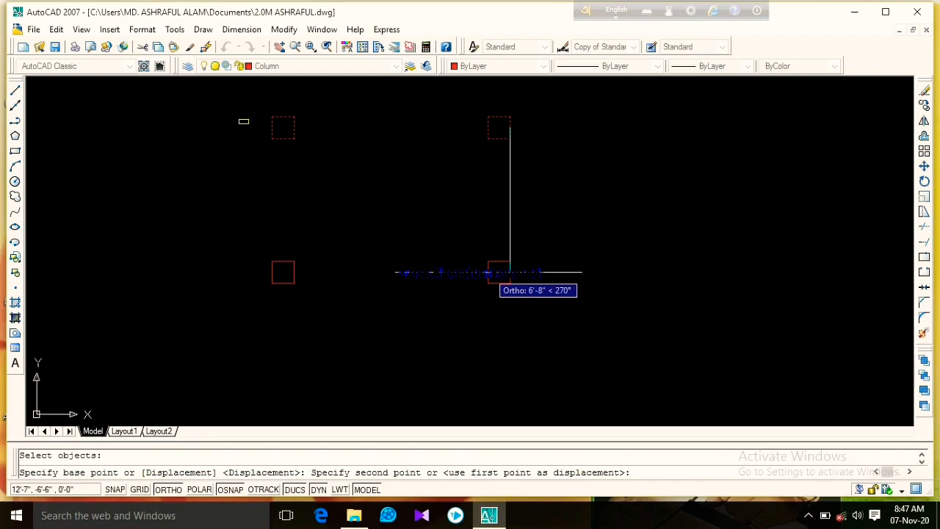
{"action": "type", "text": "8'"}
{"action": "key", "text": "Return"}
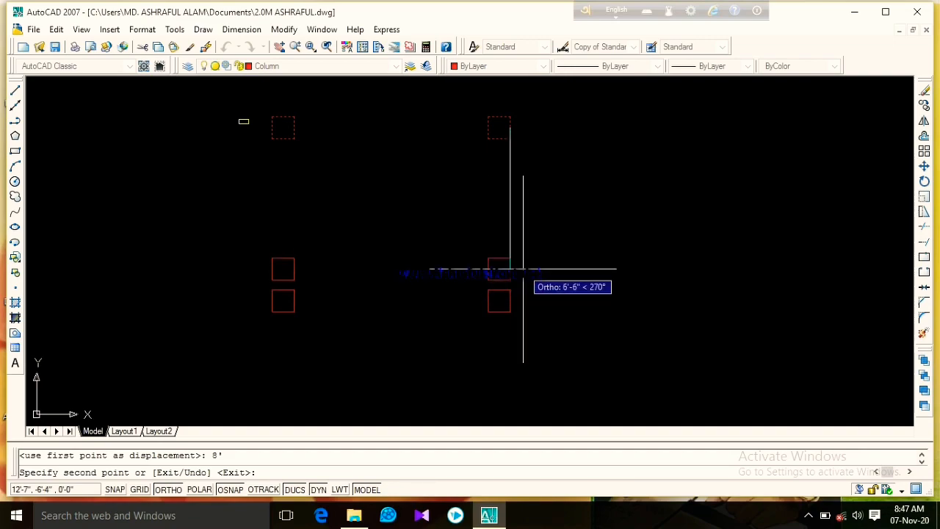
{"action": "key", "text": "Escape"}
{"action": "scroll", "coordinate": [523, 269], "scroll_direction": "down", "scroll_amount": 2}
{"action": "middle_click_drag", "start_coordinate": [483, 247], "coordinate": [541, 245]}
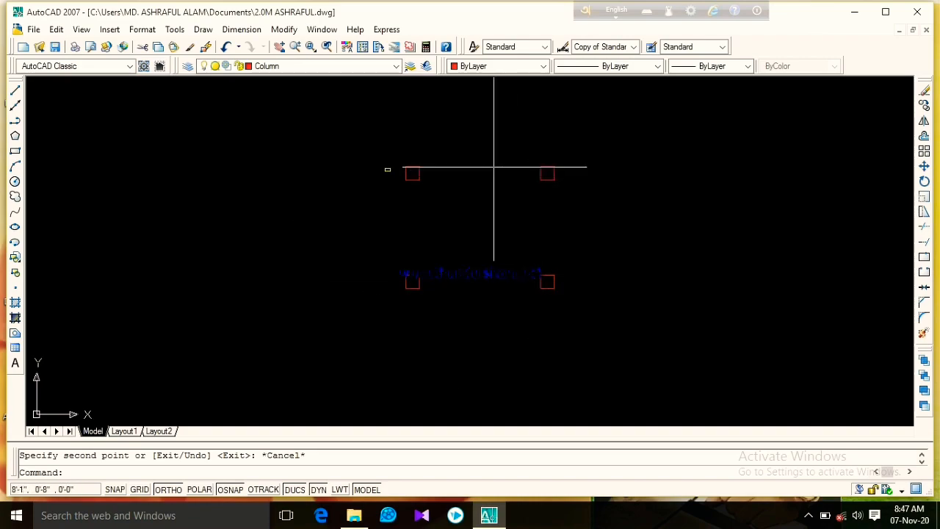
{"action": "scroll", "coordinate": [439, 219], "scroll_direction": "down", "scroll_amount": 2}
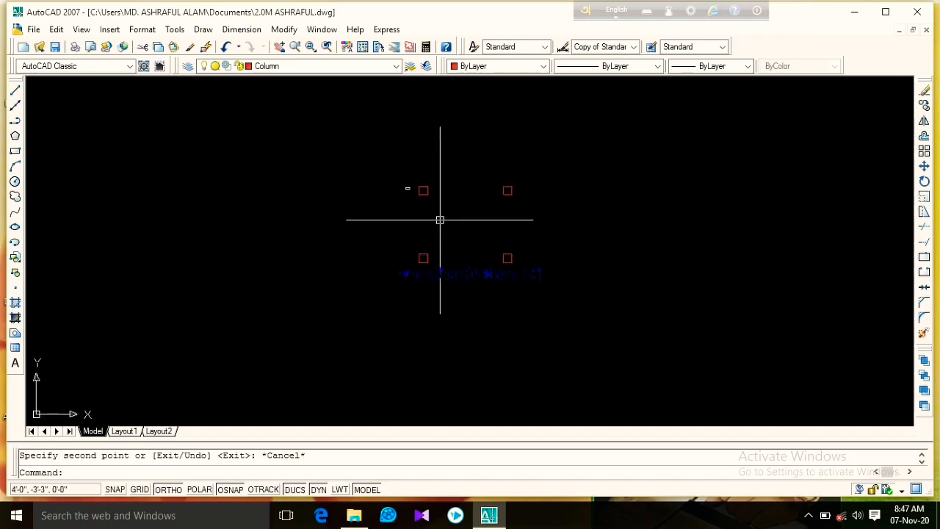
Draw a line from the upper-left column's top-right corner to the upper-right column's top-left corner
{"action": "scroll", "coordinate": [431, 210], "scroll_direction": "up", "scroll_amount": 2}
{"action": "mouse_move", "coordinate": [495, 198]}
{"action": "middle_mouse_down"}
{"action": "mouse_move", "coordinate": [460, 220]}
{"action": "mouse_move", "coordinate": [460, 199]}
{"action": "middle_mouse_up"}
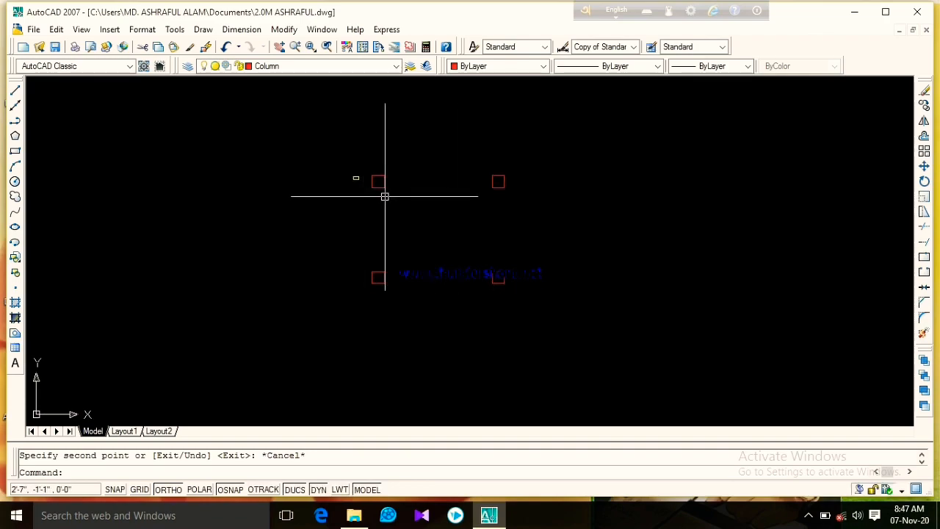
{"action": "middle_click_drag", "start_coordinate": [390, 208], "coordinate": [386, 195]}
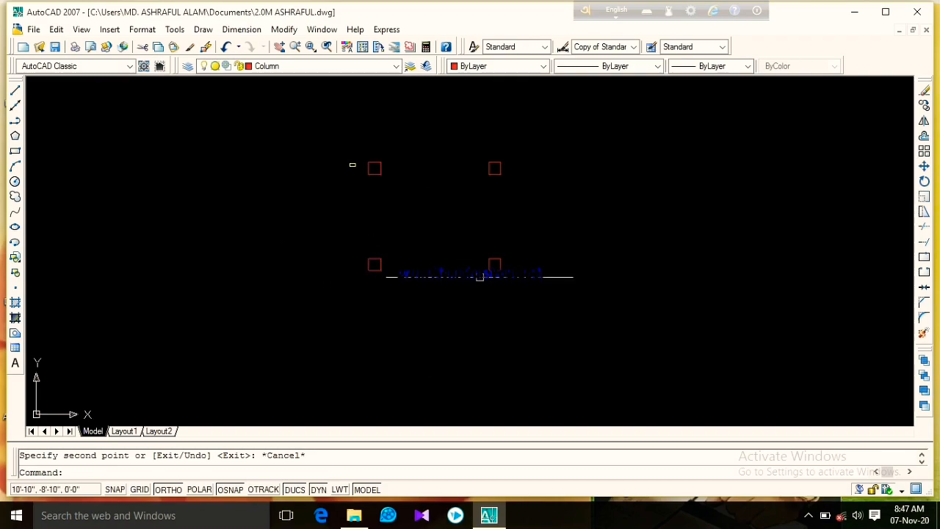
{"action": "key", "text": "Escape"}
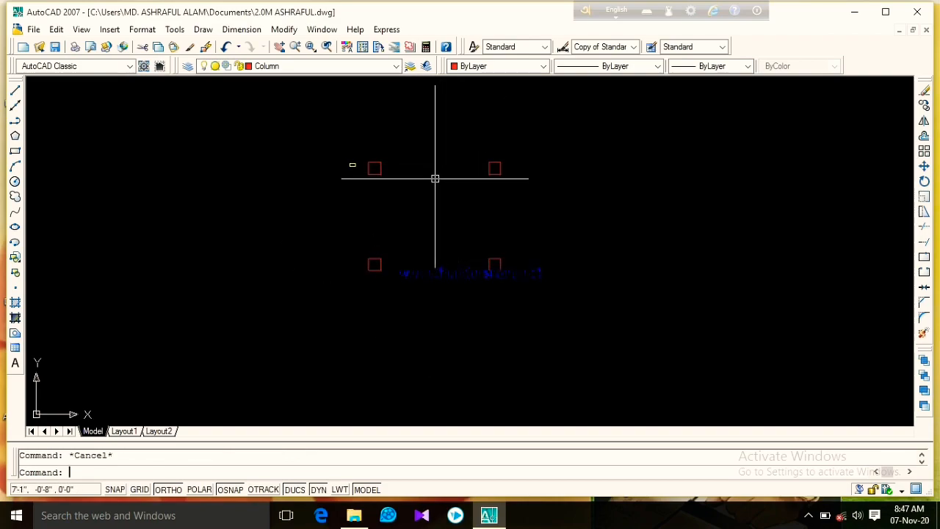
{"action": "type", "text": "l"}
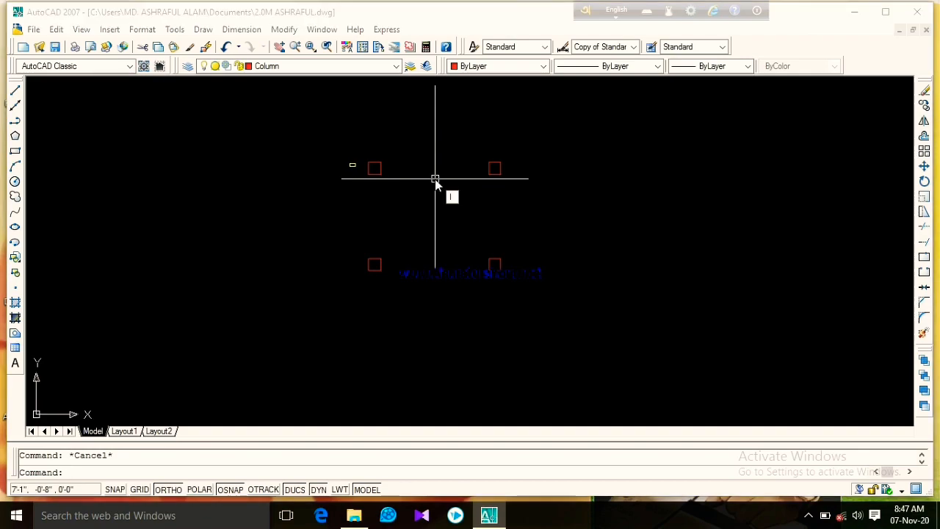
{"action": "key", "text": "Return"}
{"action": "scroll", "coordinate": [374, 165], "scroll_direction": "up", "scroll_amount": 4}
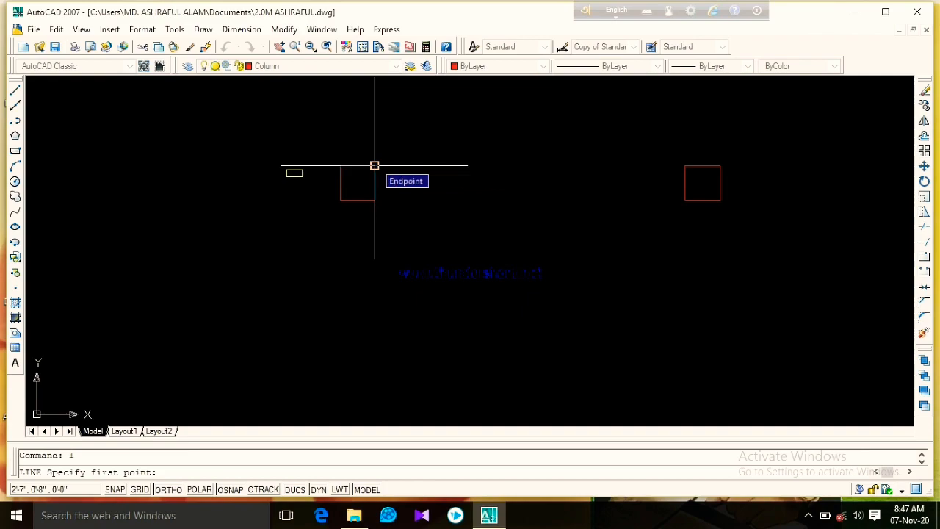
{"action": "left_click", "coordinate": [374, 165]}
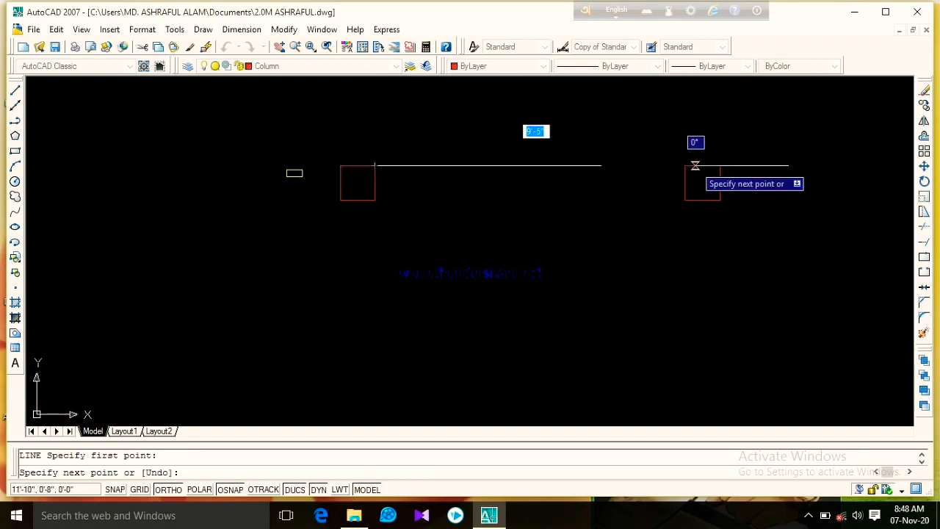
{"action": "left_click", "coordinate": [686, 165]}
{"action": "key", "text": "Return"}
Move the line between the two upper columns to the Wall layer and make Wall the current layer
{"action": "scroll", "coordinate": [680, 210], "scroll_direction": "down", "scroll_amount": 4}
{"action": "middle_click_drag", "start_coordinate": [680, 247], "coordinate": [595, 202]}
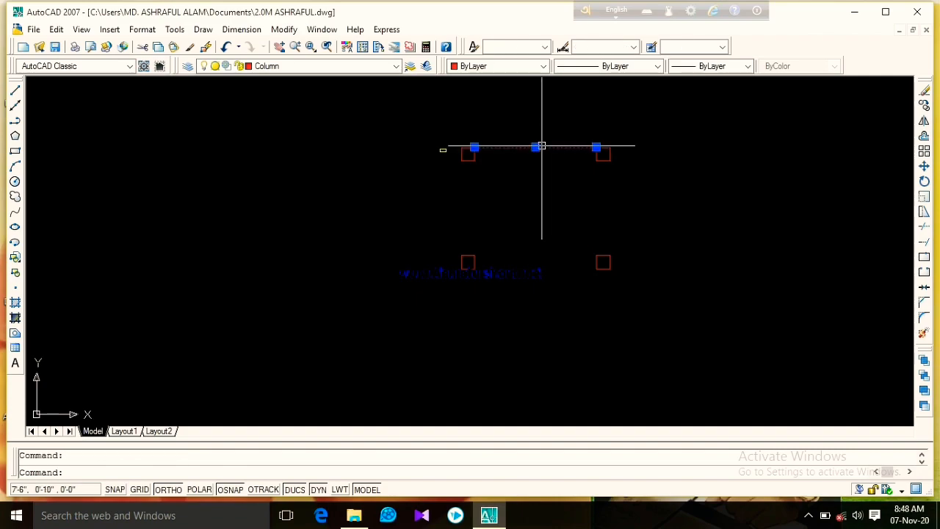
{"action": "left_click", "coordinate": [396, 67]}
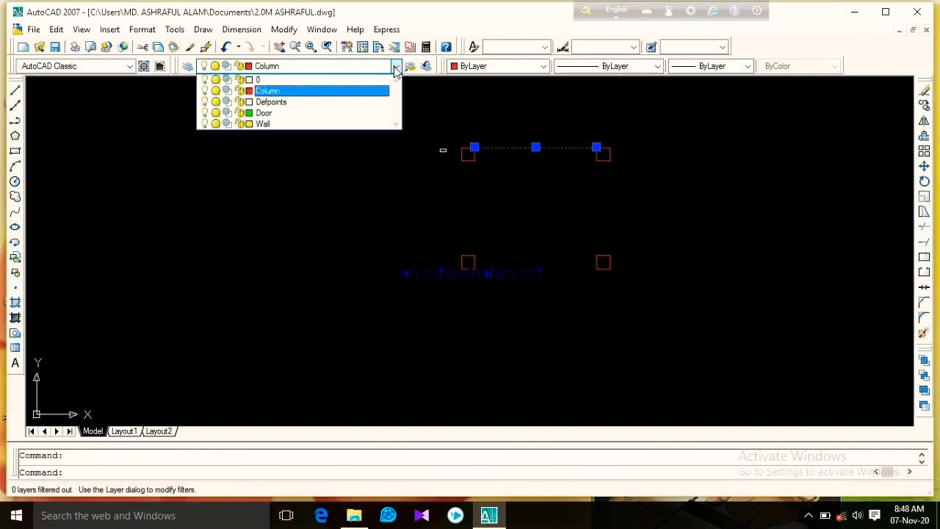
{"action": "left_click", "coordinate": [292, 125]}
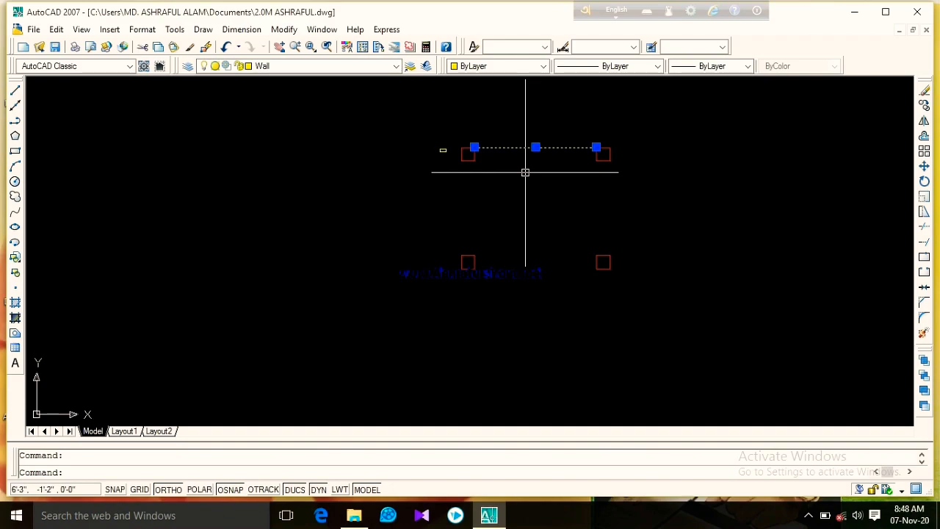
{"action": "key", "text": "Escape"}
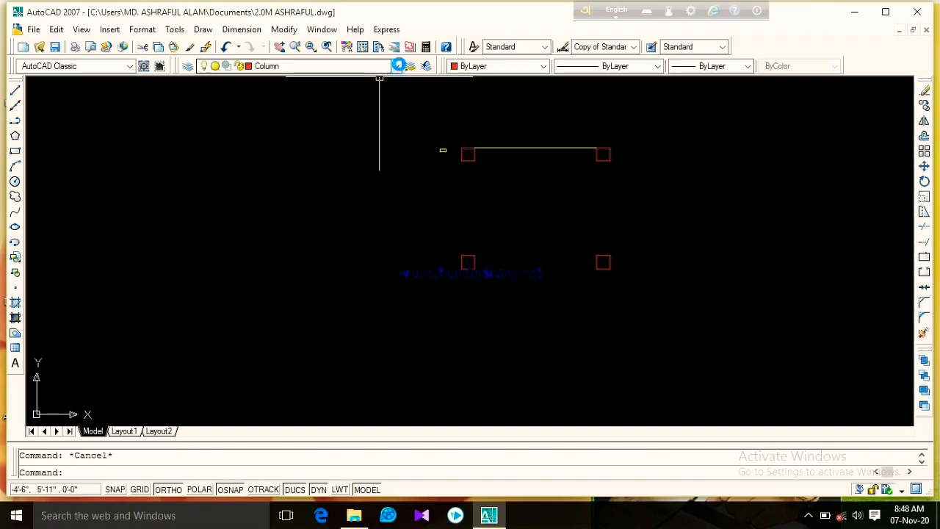
{"action": "left_click", "coordinate": [395, 66]}
{"action": "left_click", "coordinate": [319, 123]}
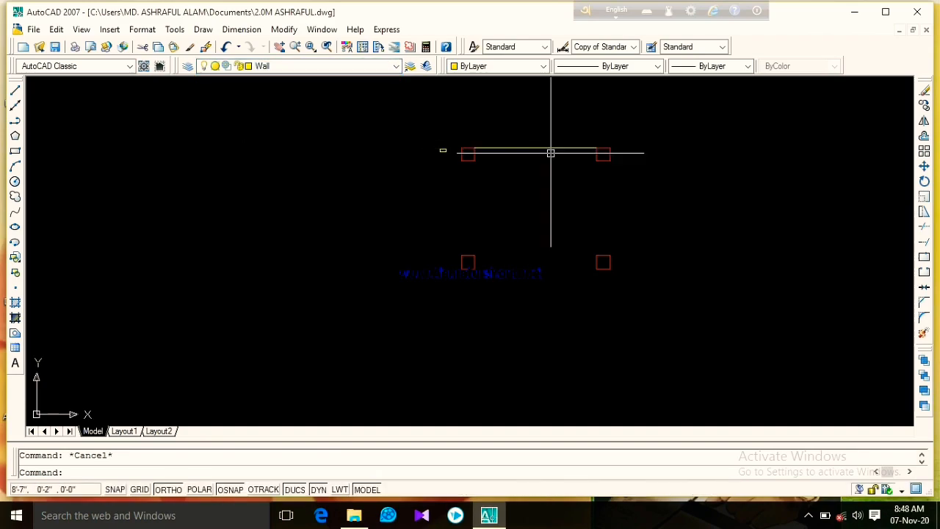
Draw the right outer wall line from the upper-right column's bottom-right corner down to the lower-right column's top-right corner
{"action": "scroll", "coordinate": [612, 168], "scroll_direction": "up", "scroll_amount": 3}
{"action": "middle_click_drag", "start_coordinate": [611, 169], "coordinate": [599, 159]}
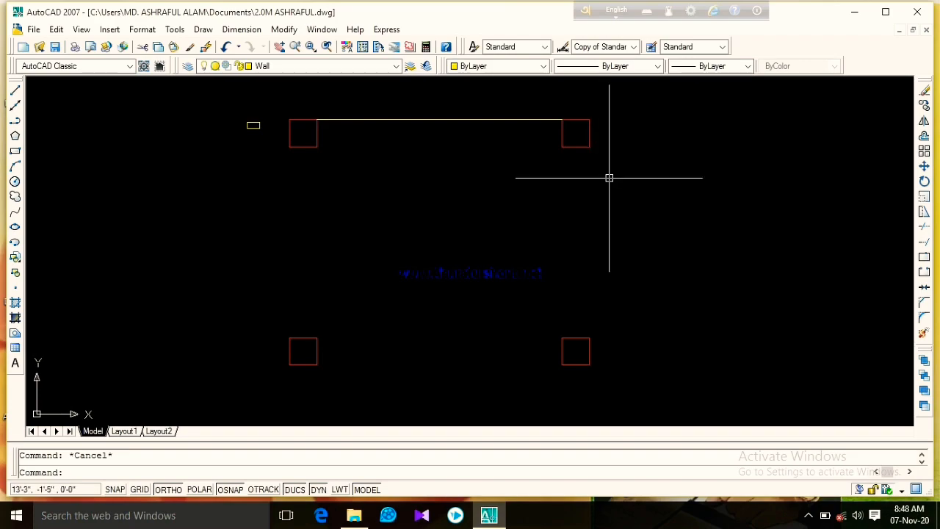
{"action": "type", "text": "o"}
{"action": "type", "text": "l"}
{"action": "key", "text": "Return"}
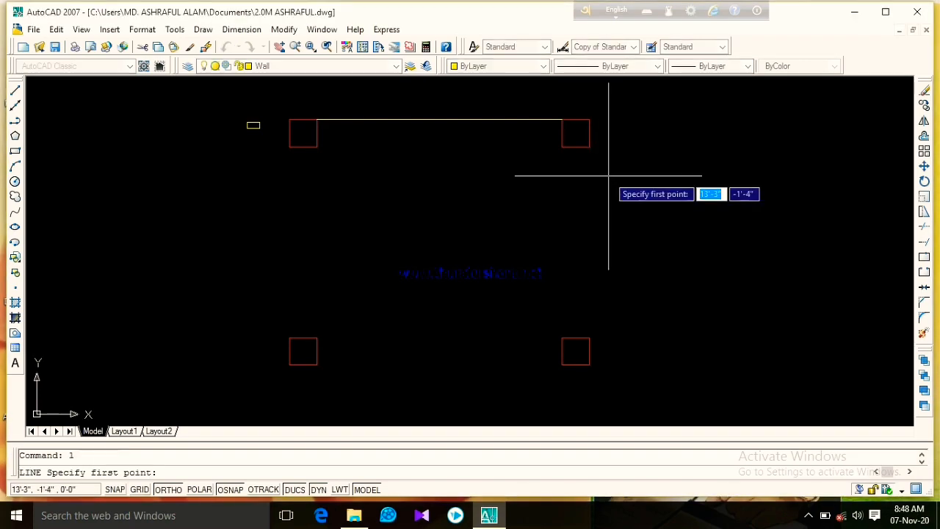
{"action": "left_click", "coordinate": [589, 146]}
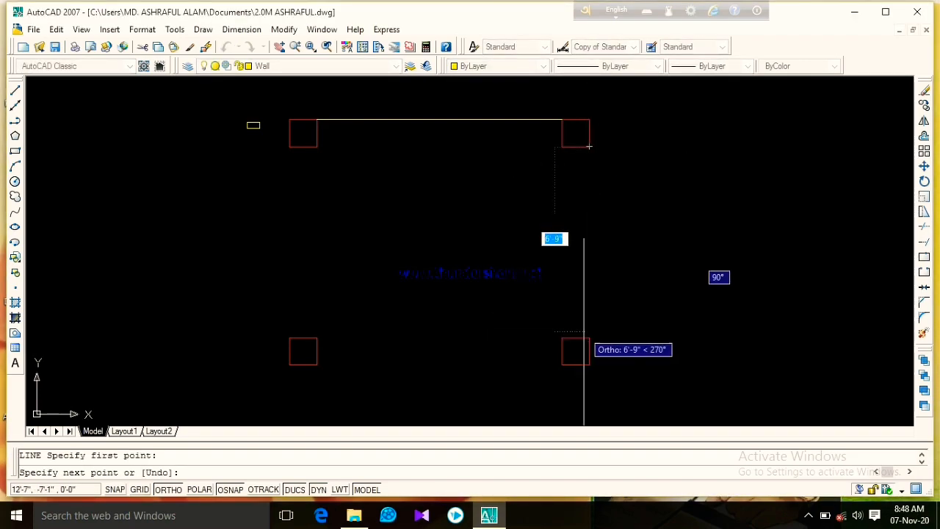
{"action": "left_click", "coordinate": [589, 337]}
{"action": "key", "text": "Return"}
Draw the bottom outer wall line from the lower-right column's bottom-left corner to the lower-left column's bottom-right corner
{"action": "middle_click_drag", "start_coordinate": [587, 391], "coordinate": [584, 332]}
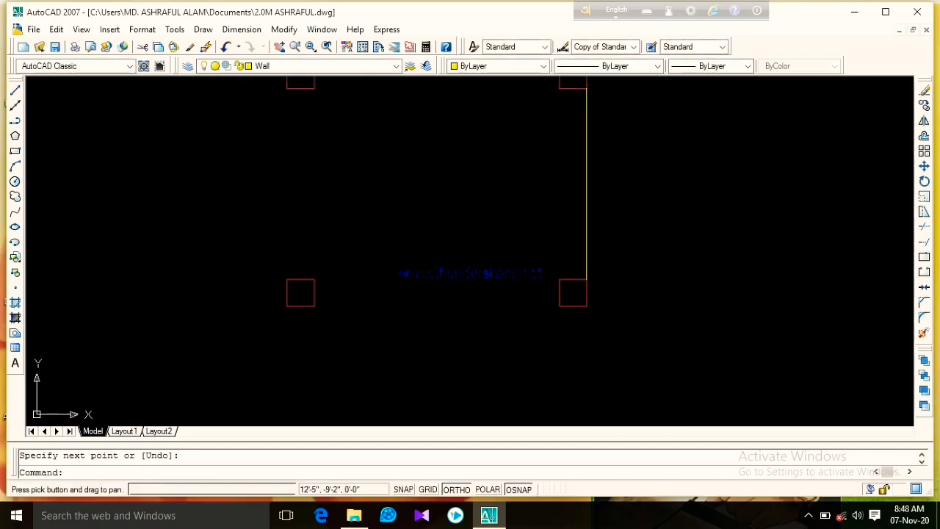
{"action": "key", "text": "Return"}
{"action": "left_click", "coordinate": [559, 308]}
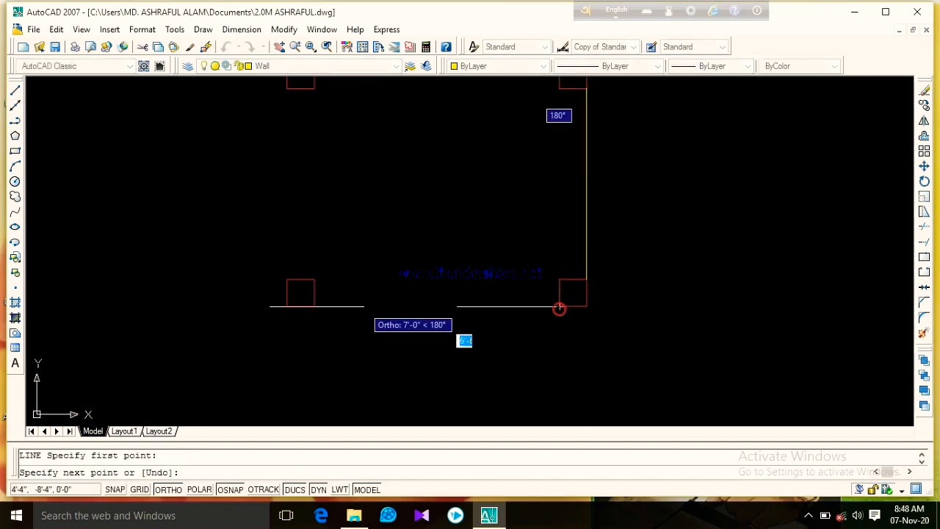
{"action": "left_click", "coordinate": [313, 306]}
{"action": "key", "text": "Return"}
Draw the left outer wall line from the lower-left column's top-left corner up to the upper-left column's bottom-left corner
{"action": "scroll", "coordinate": [330, 223], "scroll_direction": "down", "scroll_amount": 4}
{"action": "middle_click_drag", "start_coordinate": [332, 222], "coordinate": [365, 243]}
{"action": "key", "text": "Return"}
{"action": "scroll", "coordinate": [346, 270], "scroll_direction": "up", "scroll_amount": 2}
{"action": "left_click", "coordinate": [346, 270]}
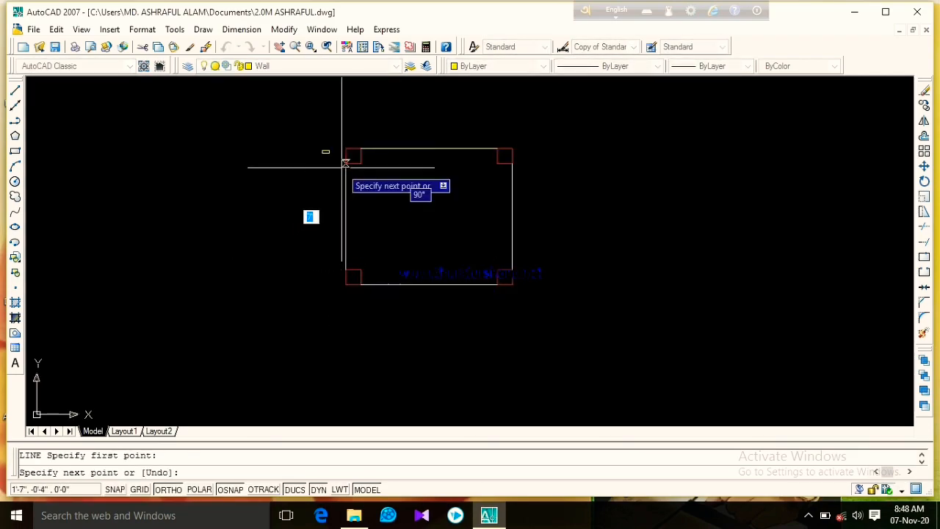
{"action": "scroll", "coordinate": [342, 157], "scroll_direction": "up", "scroll_amount": 3}
{"action": "left_click", "coordinate": [343, 151]}
{"action": "key", "text": "Return"}
Offset the top wall line 5 inches toward the inside of the room
{"action": "scroll", "coordinate": [382, 210], "scroll_direction": "down", "scroll_amount": 3}
{"action": "middle_click_drag", "start_coordinate": [441, 231], "coordinate": [421, 208]}
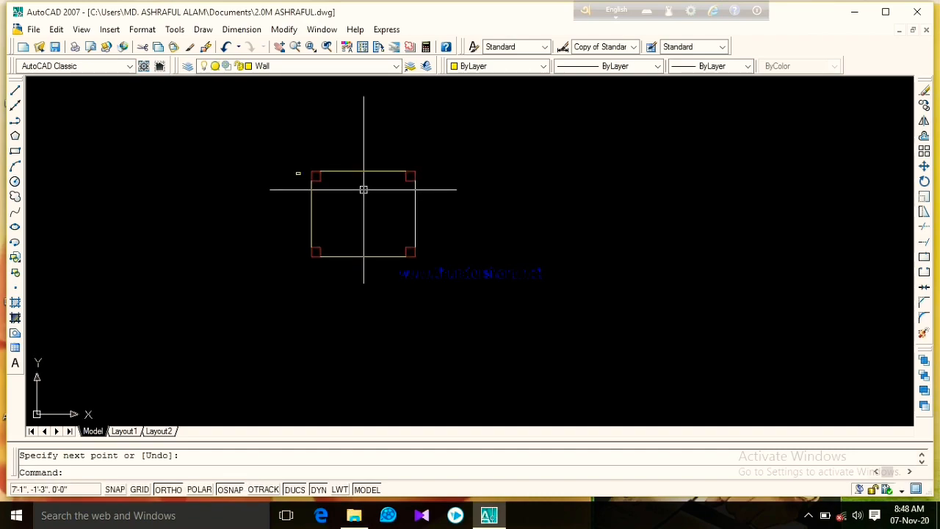
{"action": "key", "text": "Escape"}
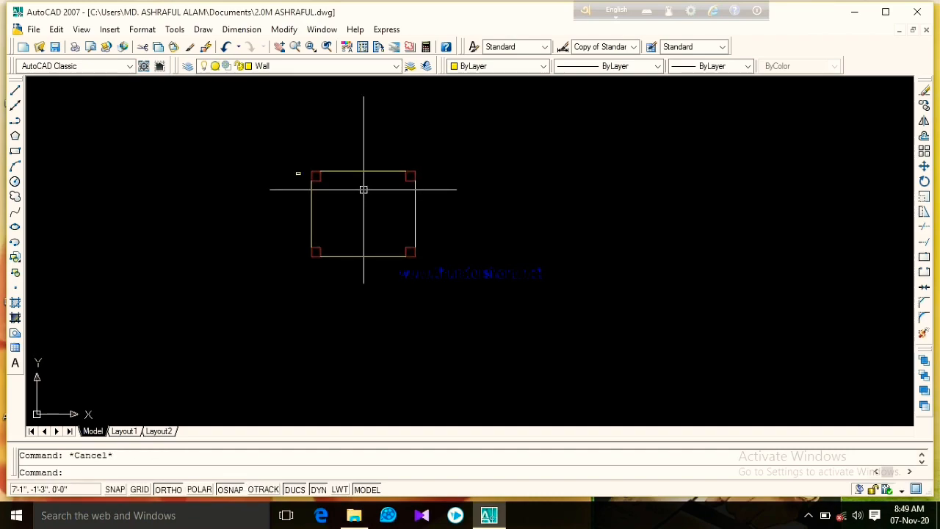
{"action": "type", "text": "o"}
{"action": "key", "text": "Return"}
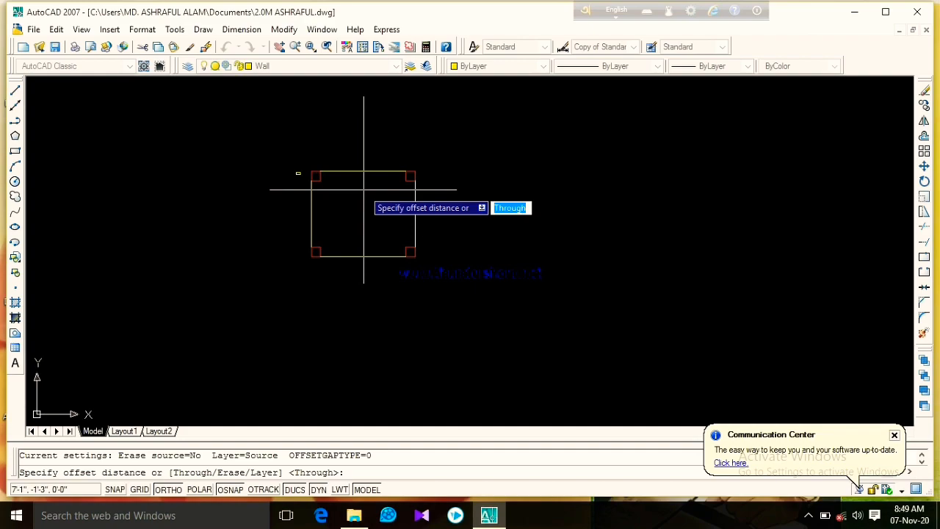
{"action": "type", "text": "5"}
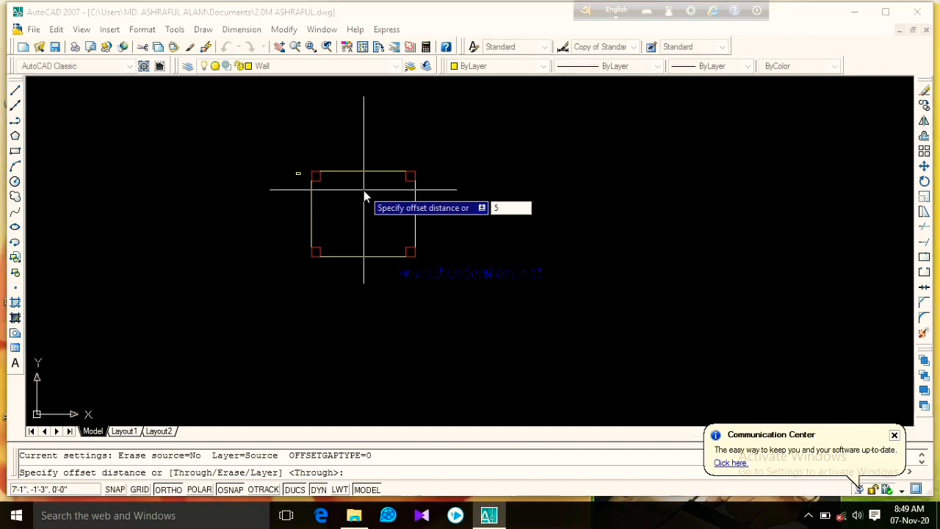
{"action": "key", "text": "Return"}
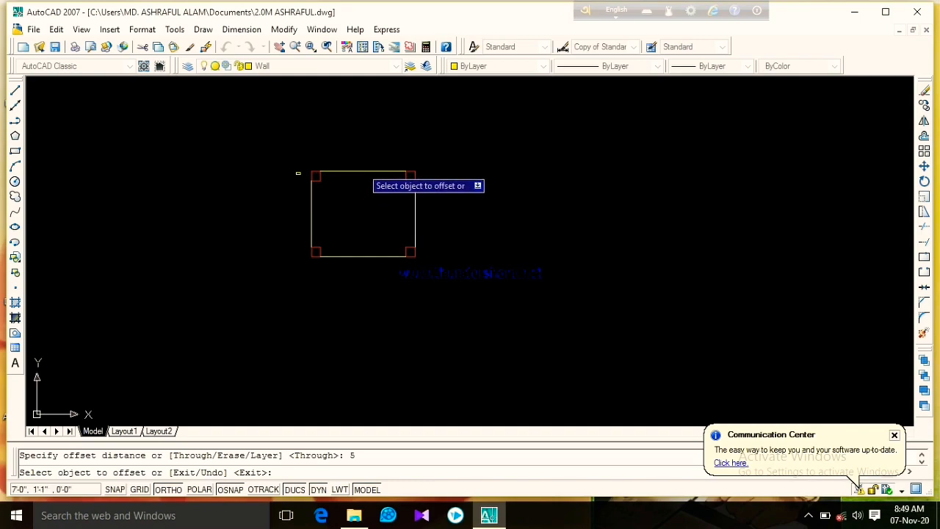
{"action": "left_click", "coordinate": [368, 173]}
{"action": "left_click", "coordinate": [368, 191]}
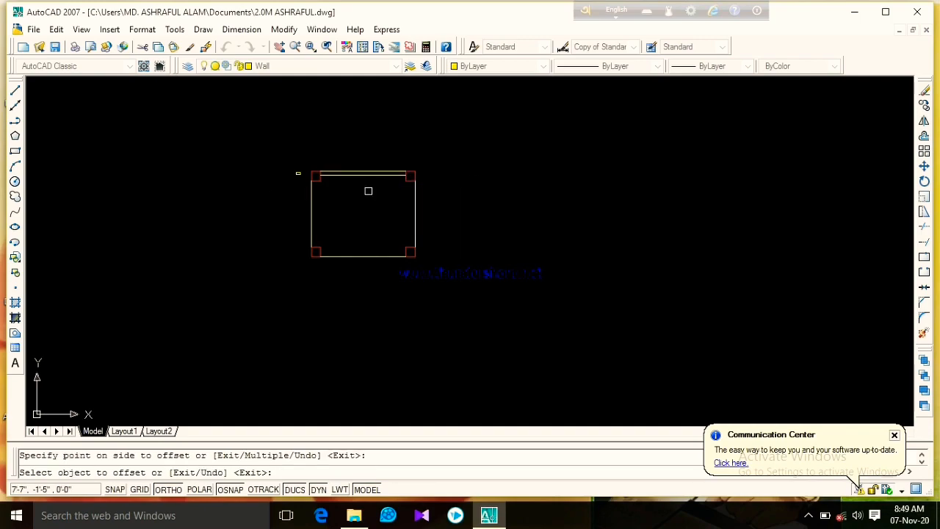
Offset the right, bottom and left wall lines inward by the same 5-inch distance
{"action": "left_click", "coordinate": [414, 203]}
{"action": "left_click", "coordinate": [392, 188]}
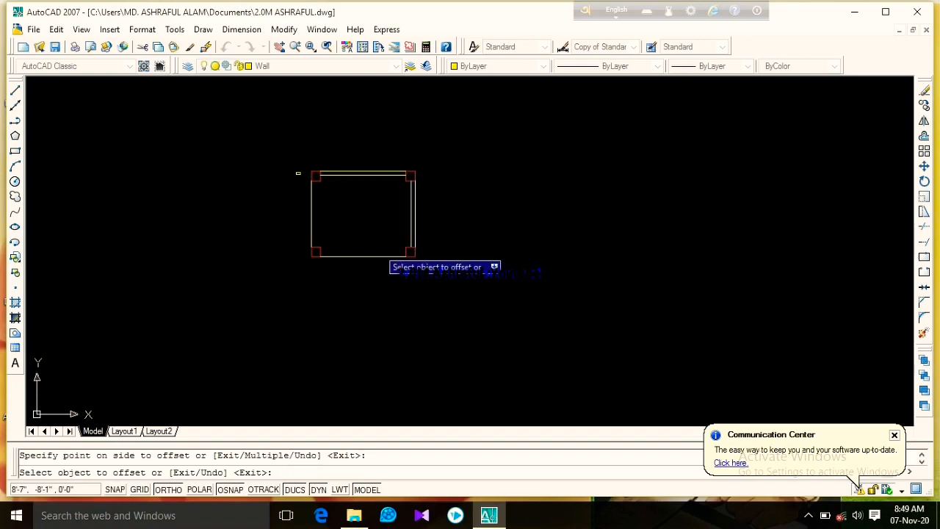
{"action": "left_click", "coordinate": [375, 259]}
{"action": "left_click", "coordinate": [402, 244]}
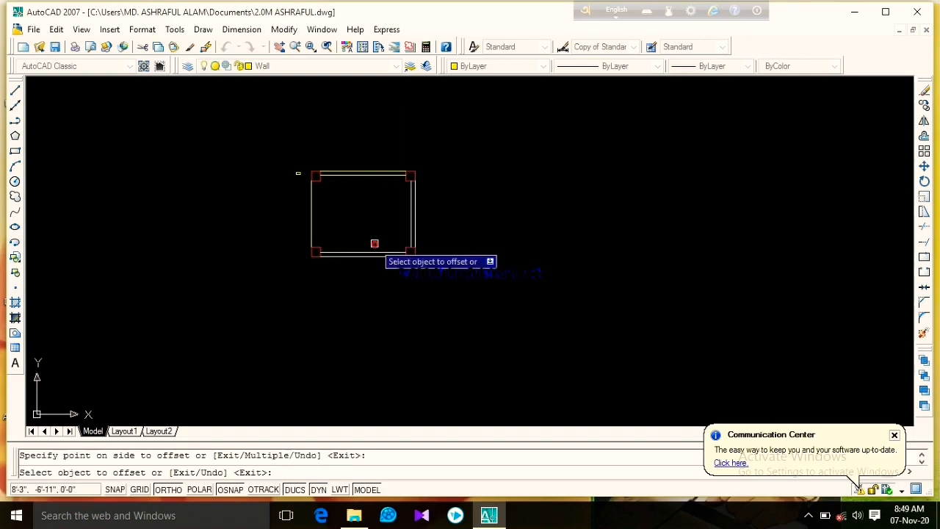
{"action": "left_click", "coordinate": [313, 220]}
{"action": "left_click", "coordinate": [335, 221]}
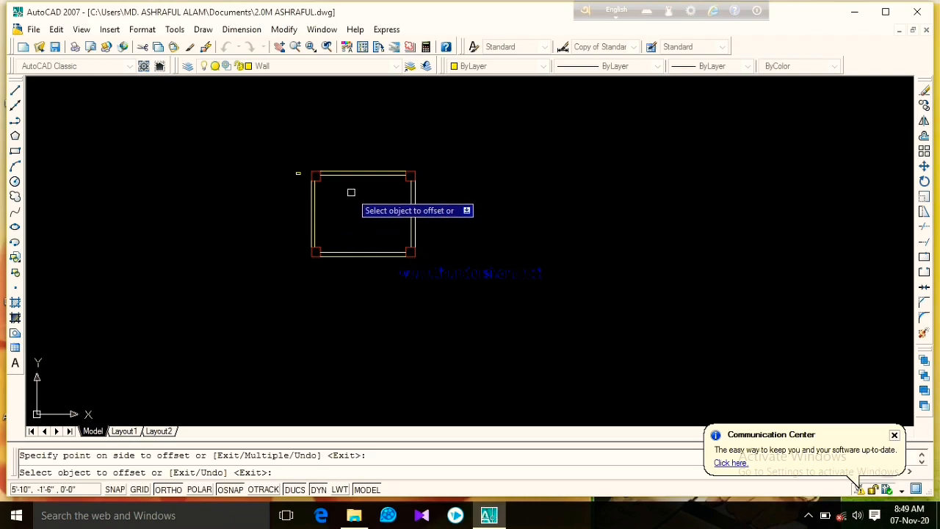
Examine the double wall lines between the four corner columns and end the Offset command
{"action": "scroll", "coordinate": [360, 185], "scroll_direction": "up", "scroll_amount": 3}
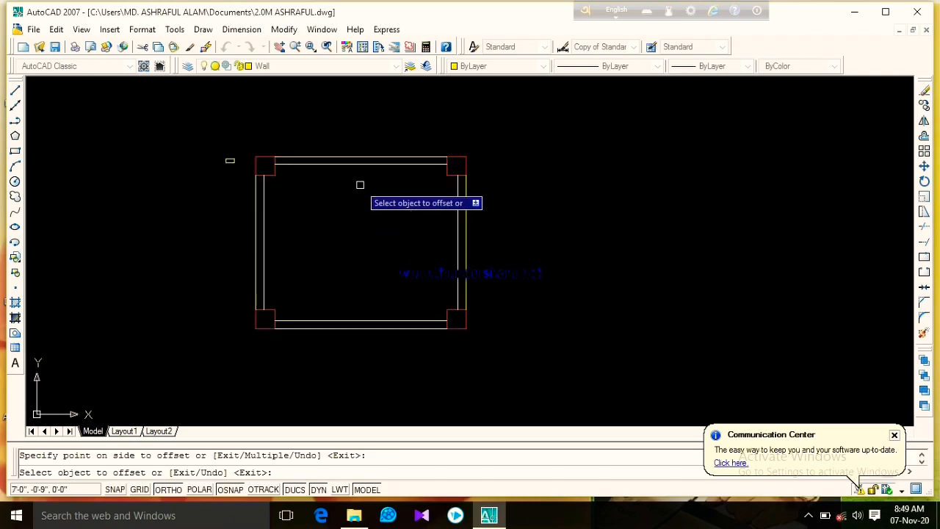
{"action": "scroll", "coordinate": [360, 185], "scroll_direction": "down", "scroll_amount": 2}
{"action": "mouse_move", "coordinate": [365, 205]}
{"action": "middle_mouse_down"}
{"action": "mouse_move", "coordinate": [418, 174]}
{"action": "mouse_move", "coordinate": [409, 208]}
{"action": "mouse_move", "coordinate": [393, 221]}
{"action": "middle_mouse_up"}
{"action": "scroll", "coordinate": [399, 207], "scroll_direction": "up", "scroll_amount": 5}
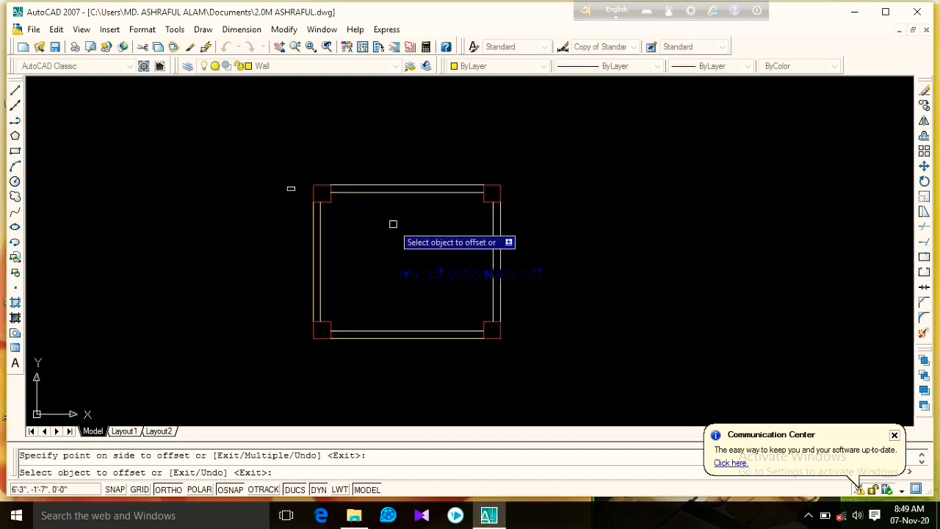
{"action": "scroll", "coordinate": [395, 165], "scroll_direction": "down", "scroll_amount": 4}
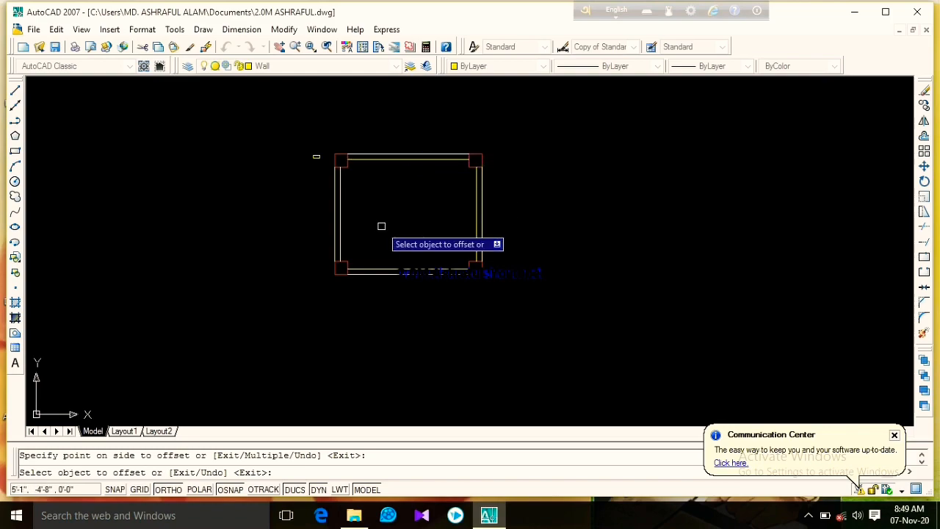
{"action": "scroll", "coordinate": [386, 237], "scroll_direction": "down", "scroll_amount": 2}
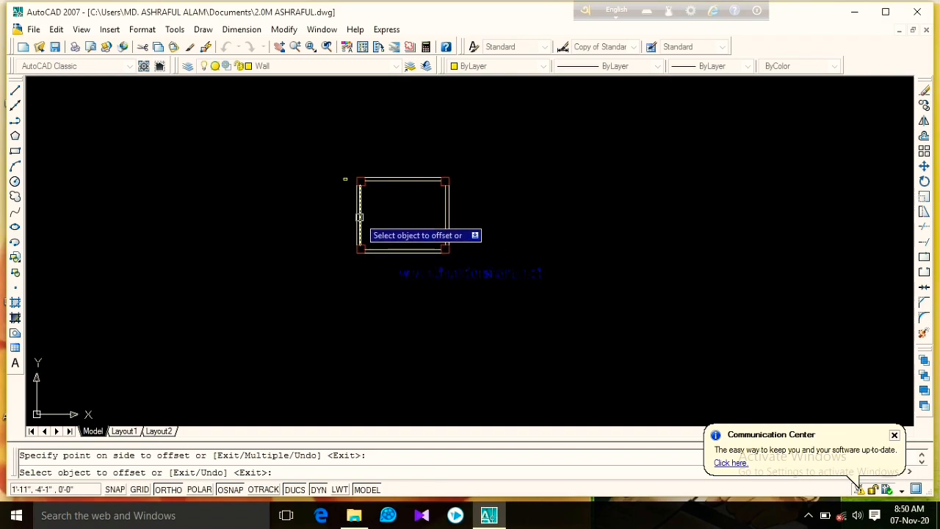
{"action": "middle_click_drag", "start_coordinate": [407, 212], "coordinate": [410, 224]}
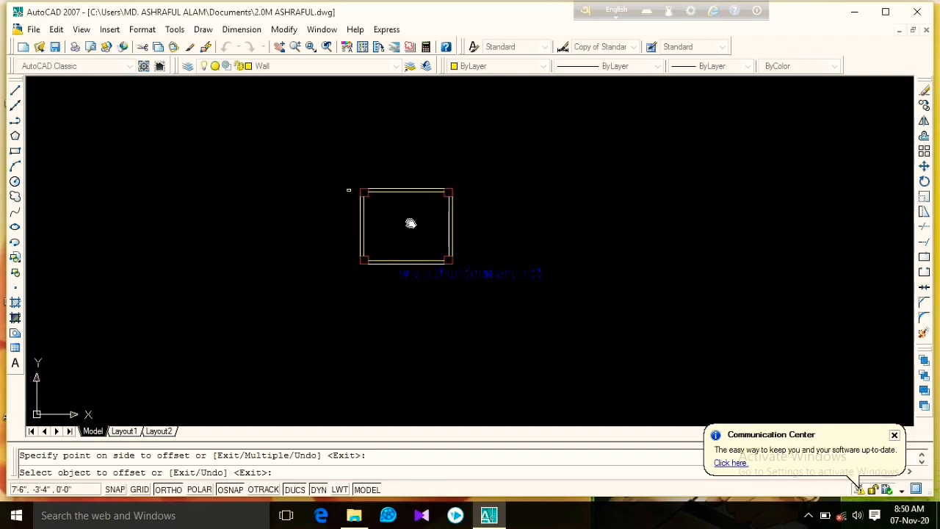
{"action": "scroll", "coordinate": [403, 234], "scroll_direction": "up", "scroll_amount": 3}
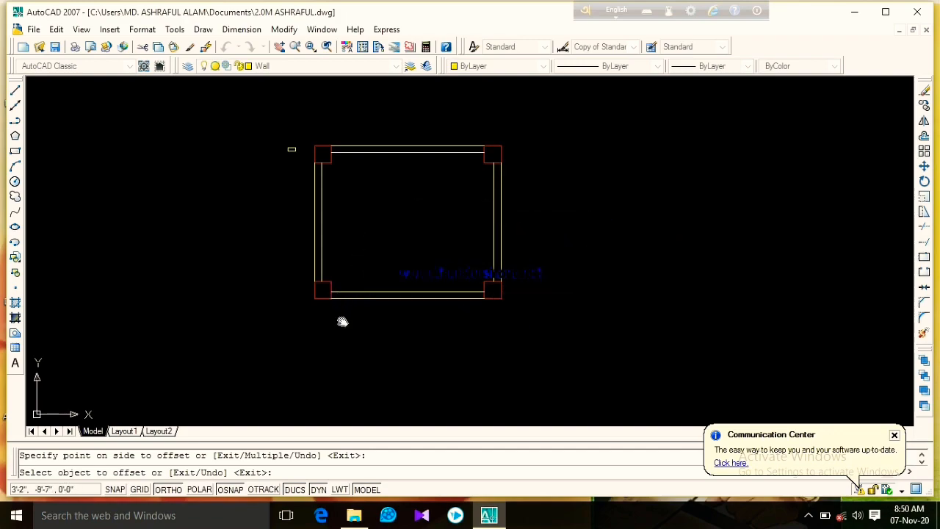
{"action": "middle_click_drag", "start_coordinate": [342, 321], "coordinate": [348, 311]}
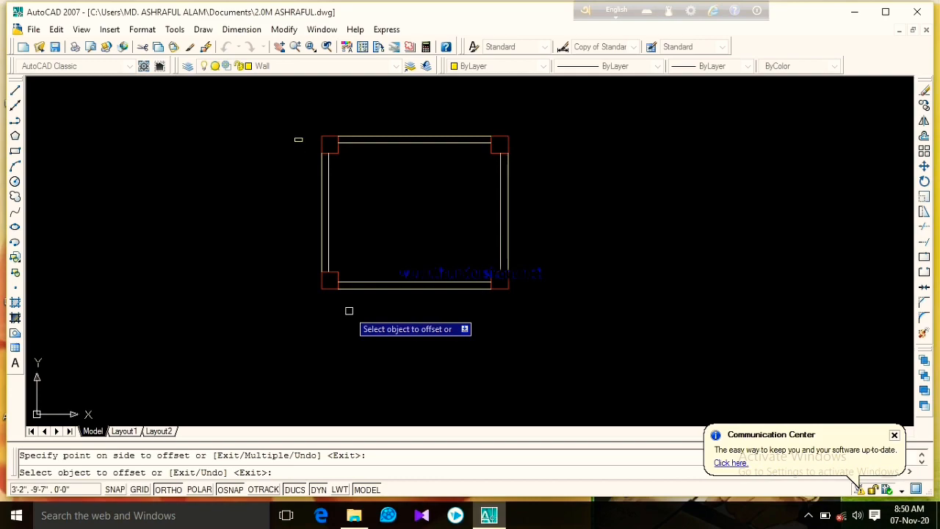
{"action": "key", "text": "Escape"}
{"action": "mouse_move", "coordinate": [346, 286]}
{"action": "middle_mouse_down"}
{"action": "mouse_move", "coordinate": [341, 261]}
{"action": "mouse_move", "coordinate": [325, 296]}
{"action": "middle_mouse_up"}
{"action": "scroll", "coordinate": [332, 284], "scroll_direction": "up", "scroll_amount": 3}
{"action": "scroll", "coordinate": [332, 284], "scroll_direction": "down", "scroll_amount": 2}
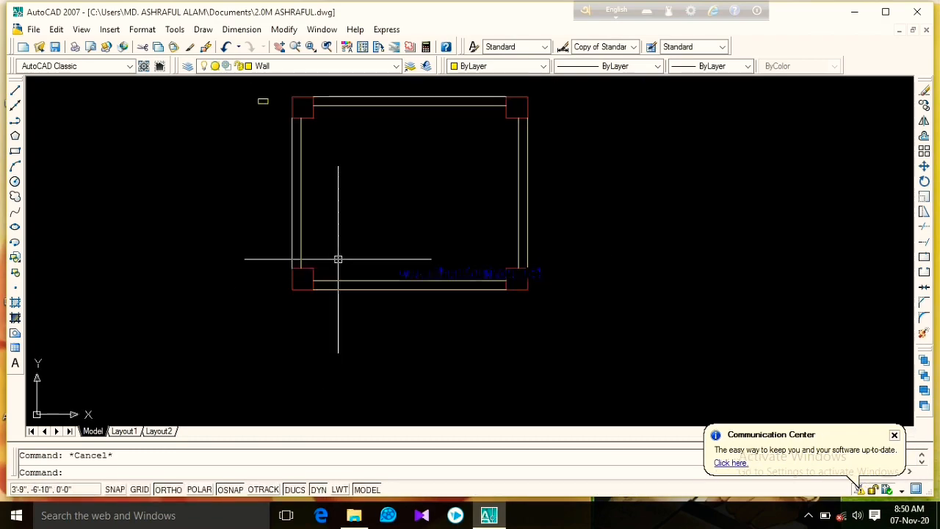
{"action": "middle_click_drag", "start_coordinate": [357, 168], "coordinate": [347, 205]}
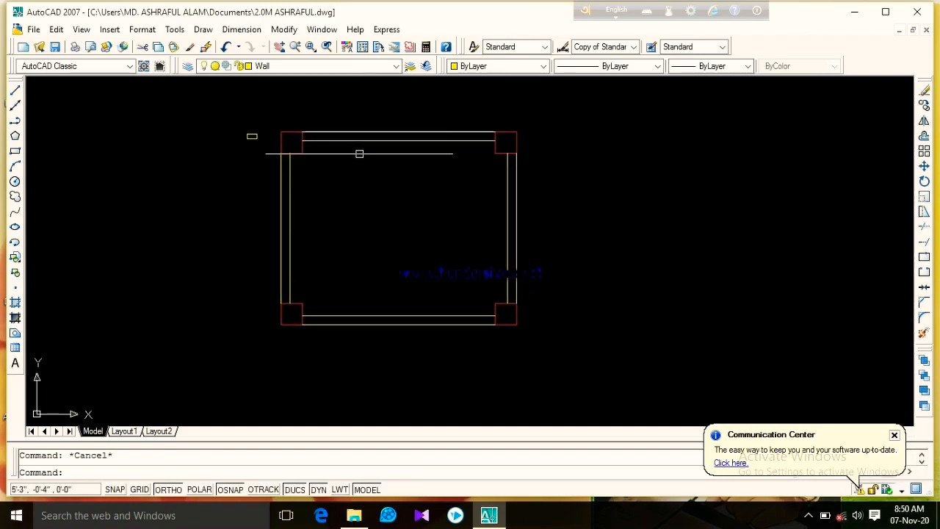
Make Door the current layer
{"action": "left_click", "coordinate": [395, 66]}
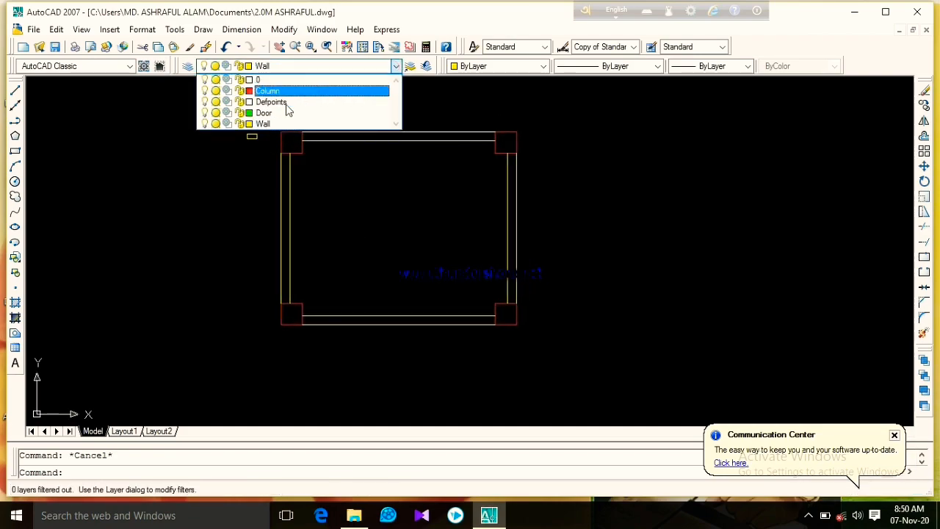
{"action": "left_click", "coordinate": [287, 114]}
{"action": "mouse_move", "coordinate": [325, 201]}
{"action": "middle_mouse_down"}
{"action": "mouse_move", "coordinate": [336, 245]}
{"action": "mouse_move", "coordinate": [321, 261]}
{"action": "middle_mouse_up"}
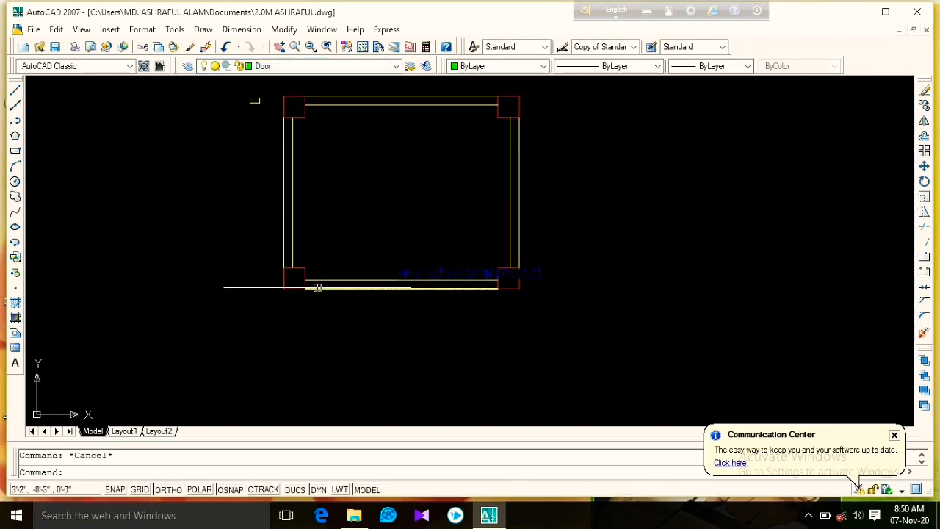
{"action": "scroll", "coordinate": [314, 292], "scroll_direction": "up", "scroll_amount": 2}
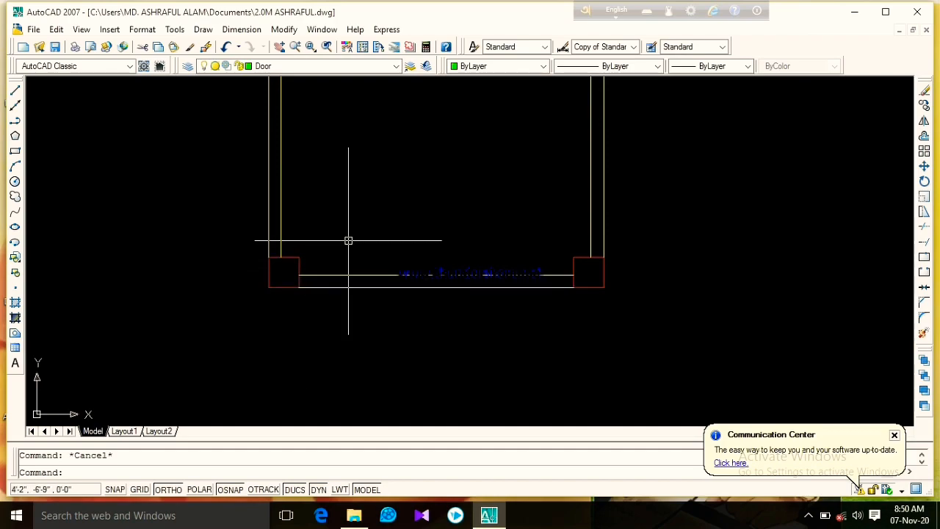
{"action": "scroll", "coordinate": [349, 240], "scroll_direction": "down", "scroll_amount": 2}
{"action": "middle_click_drag", "start_coordinate": [342, 235], "coordinate": [326, 258]}
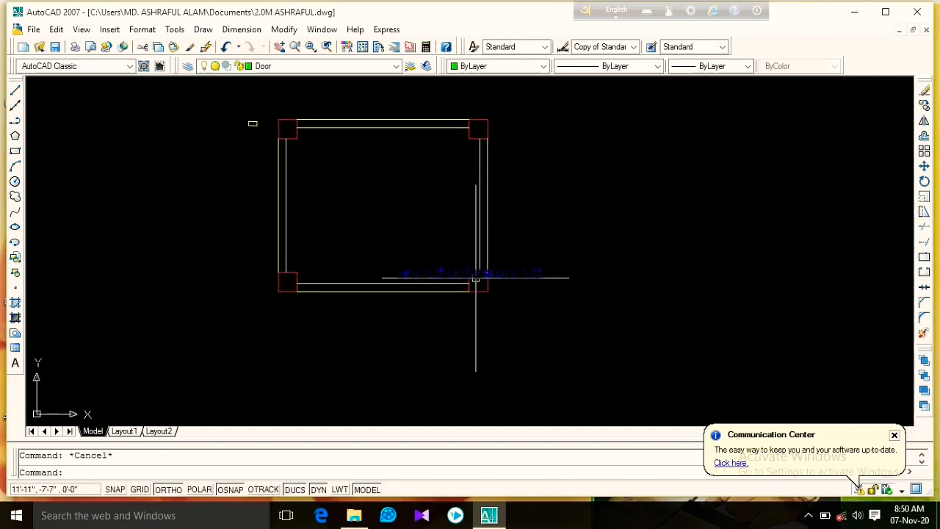
{"action": "middle_click_drag", "start_coordinate": [399, 270], "coordinate": [402, 256]}
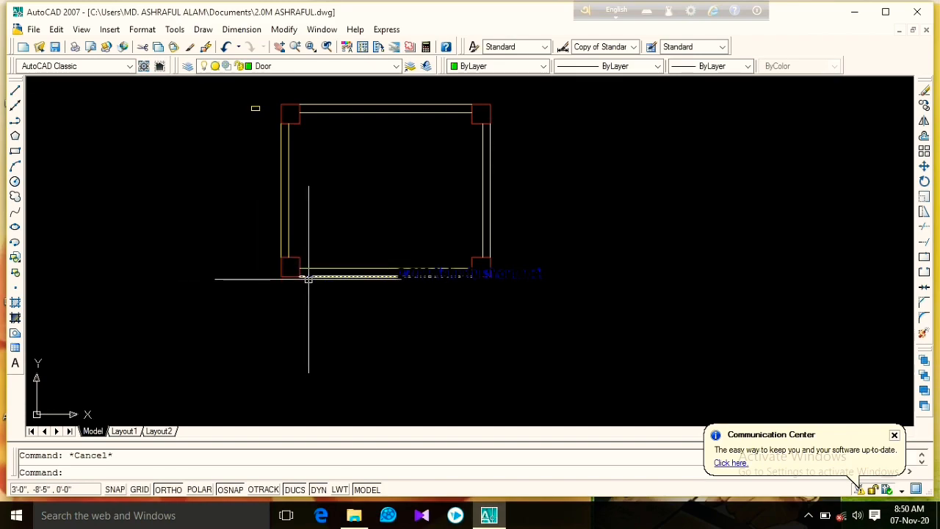
{"action": "middle_click_drag", "start_coordinate": [315, 298], "coordinate": [323, 286]}
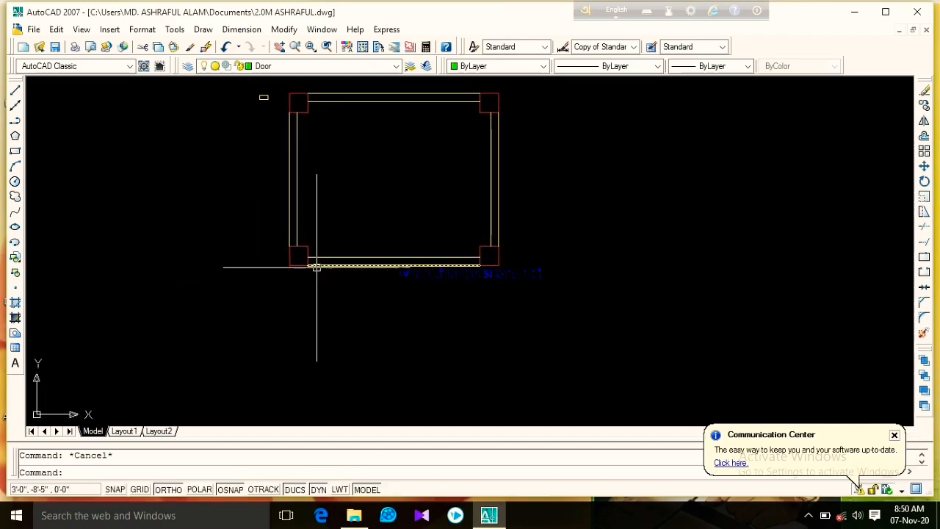
Offset the right edge of the lower-left column 3'4" to the right, across the bottom wall
{"action": "scroll", "coordinate": [313, 262], "scroll_direction": "up", "scroll_amount": 5}
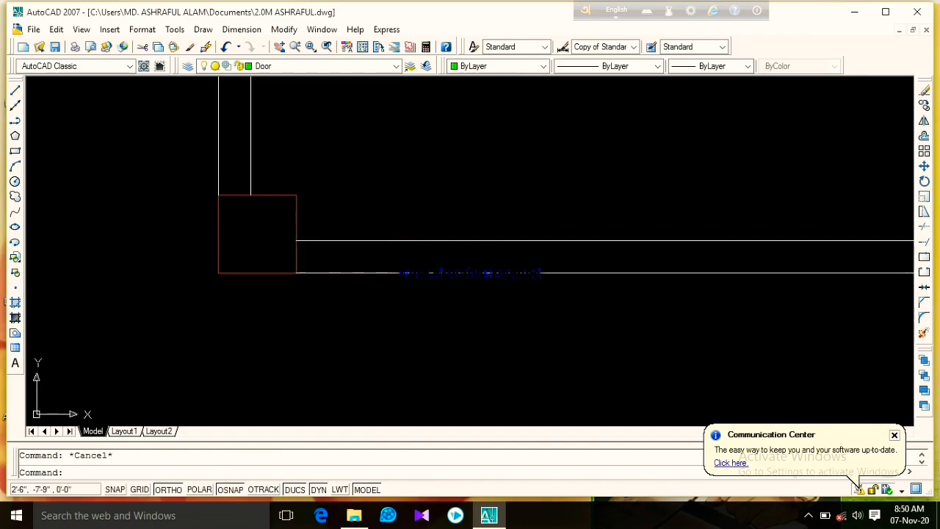
{"action": "left_click", "coordinate": [297, 223]}
{"action": "scroll", "coordinate": [389, 300], "scroll_direction": "down", "scroll_amount": 3}
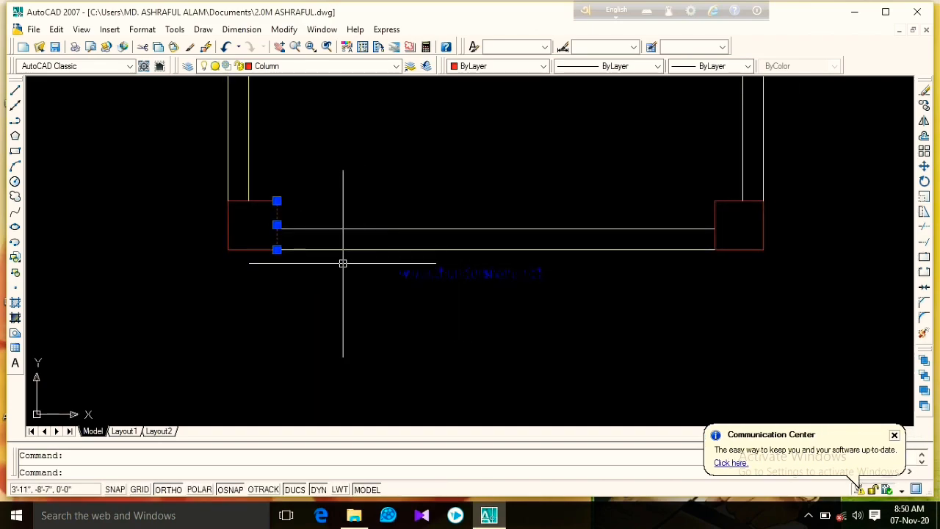
{"action": "type", "text": "o"}
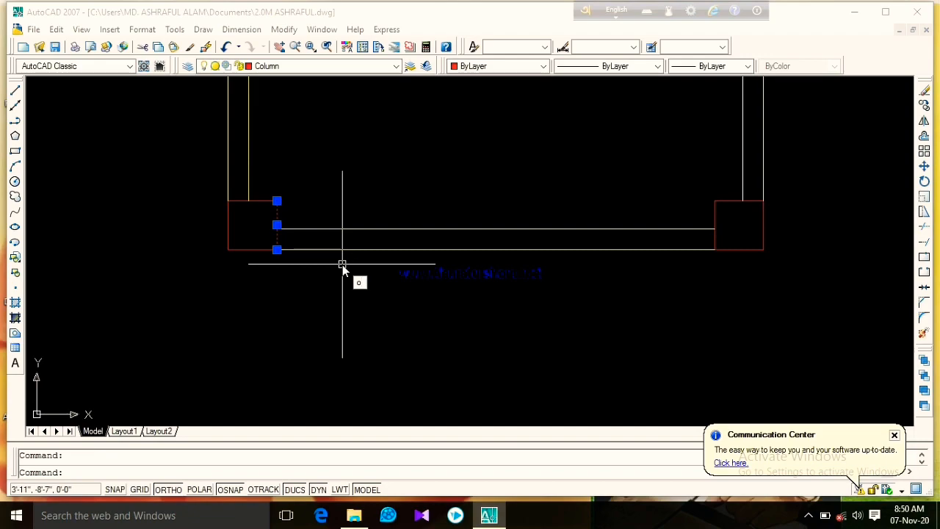
{"action": "key", "text": "Return"}
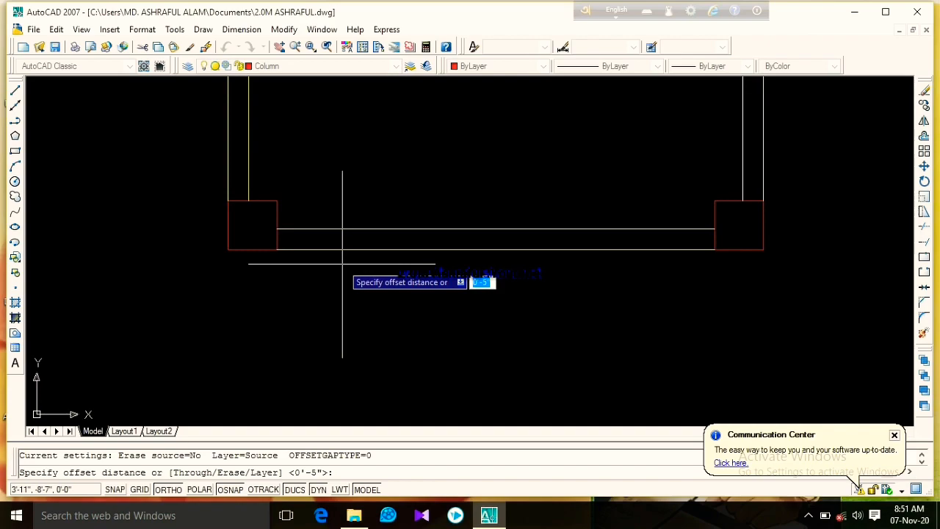
{"action": "type", "text": "3"}
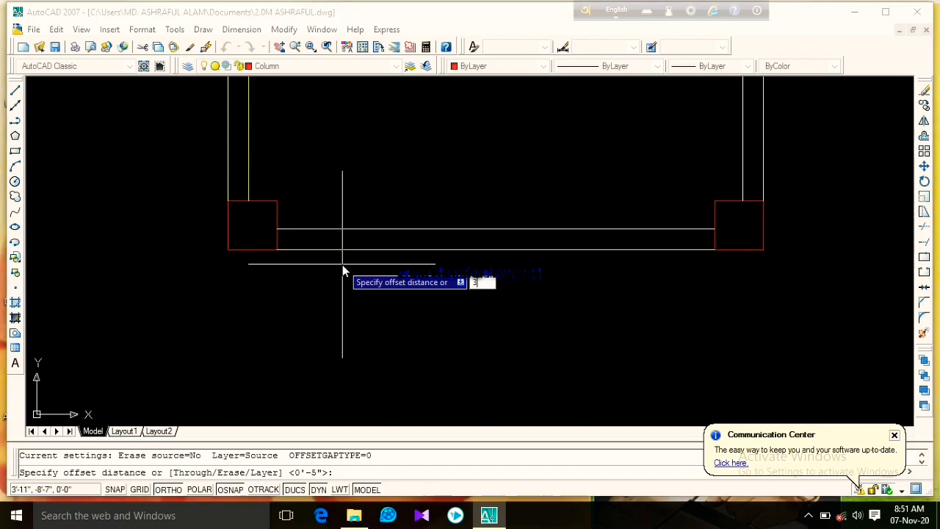
{"action": "type", "text": "'4"}
{"action": "key", "text": "Return"}
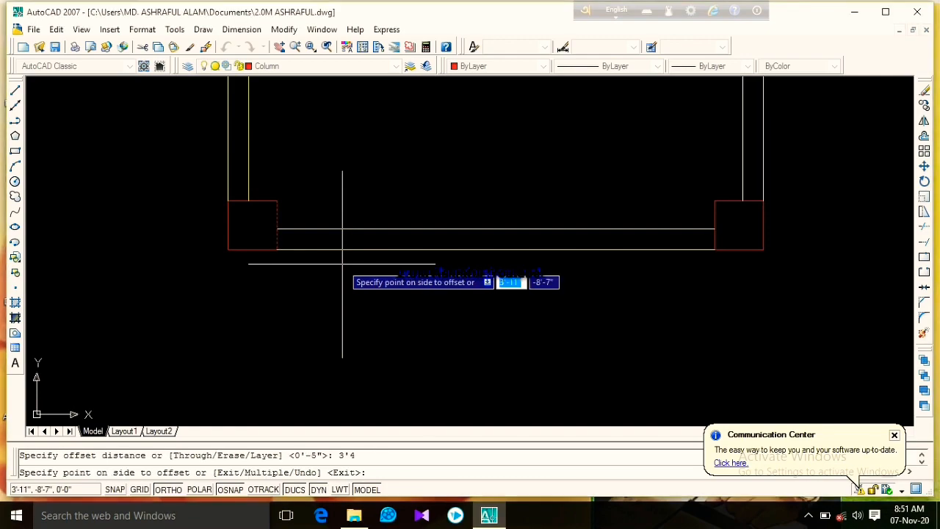
{"action": "left_click", "coordinate": [277, 217]}
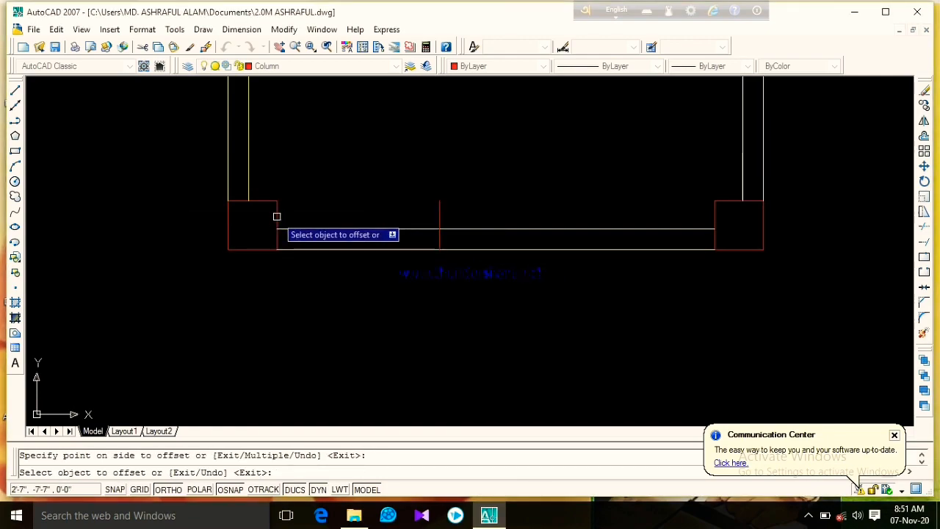
{"action": "scroll", "coordinate": [455, 246], "scroll_direction": "down", "scroll_amount": 4}
{"action": "mouse_move", "coordinate": [456, 246]}
{"action": "middle_mouse_down"}
{"action": "mouse_move", "coordinate": [421, 278]}
{"action": "mouse_move", "coordinate": [361, 254]}
{"action": "mouse_move", "coordinate": [360, 268]}
{"action": "mouse_move", "coordinate": [361, 235]}
{"action": "middle_mouse_up"}
{"action": "key", "text": "Escape"}
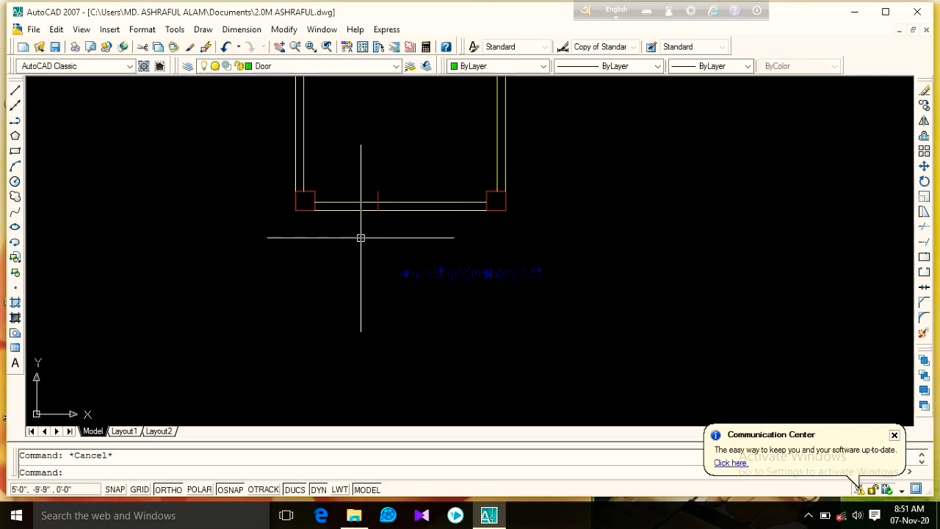
Trim both bottom wall lines between the lower-left column and the offset line to open the doorway
{"action": "middle_click_drag", "start_coordinate": [361, 238], "coordinate": [354, 286]}
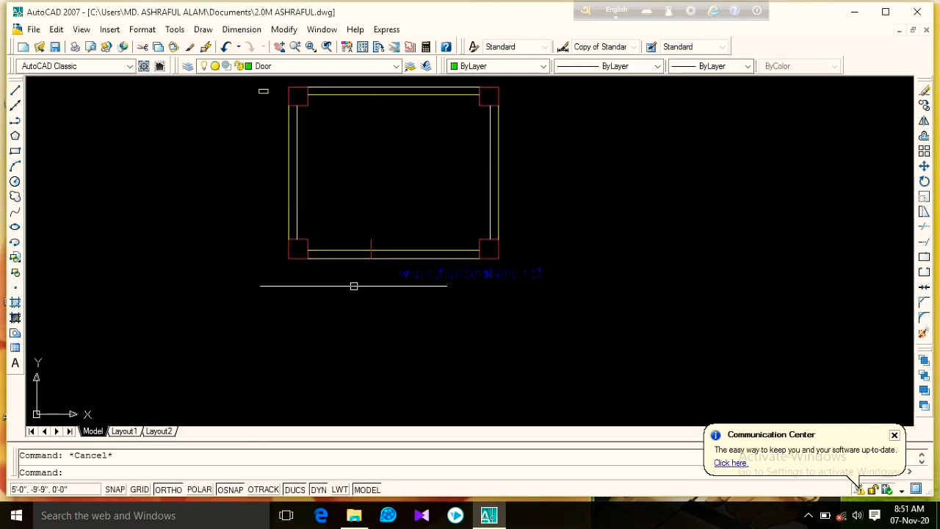
{"action": "middle_click_drag", "start_coordinate": [376, 193], "coordinate": [359, 202]}
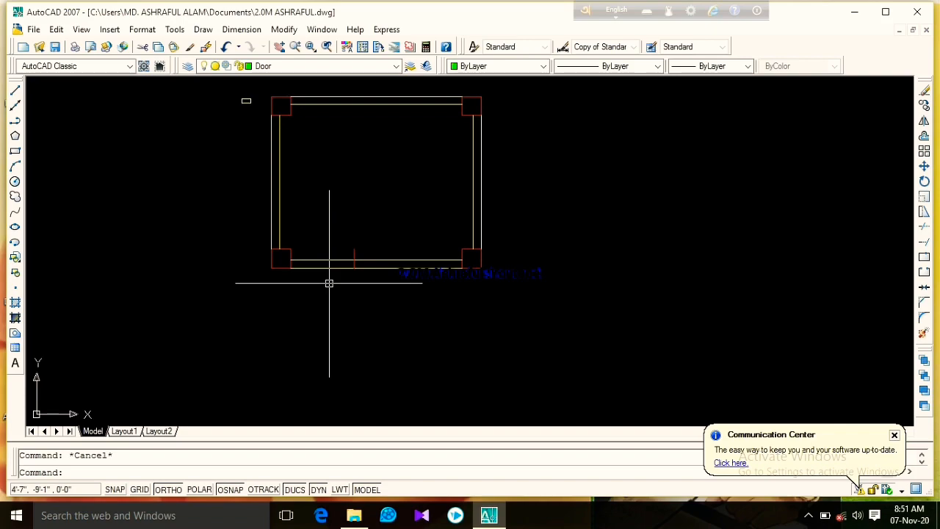
{"action": "type", "text": "tr"}
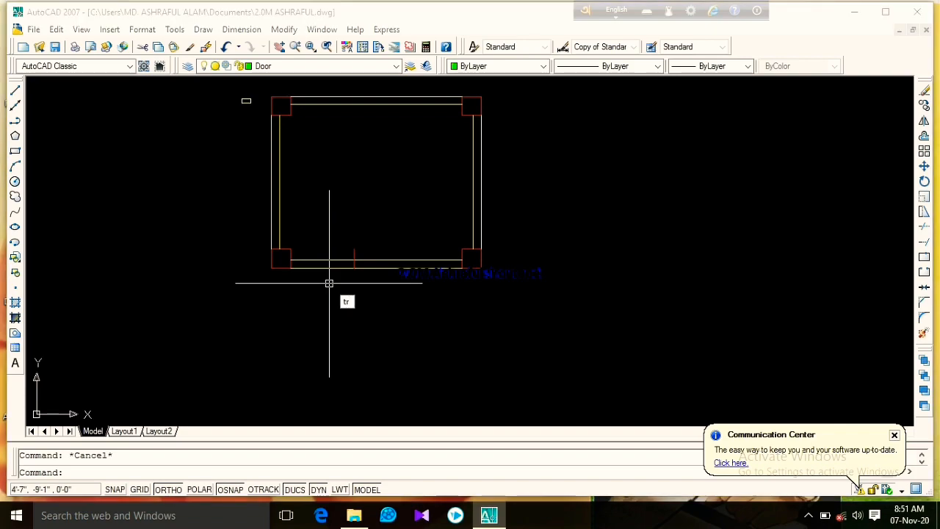
{"action": "key", "text": "Return"}
{"action": "key", "text": "Return"}
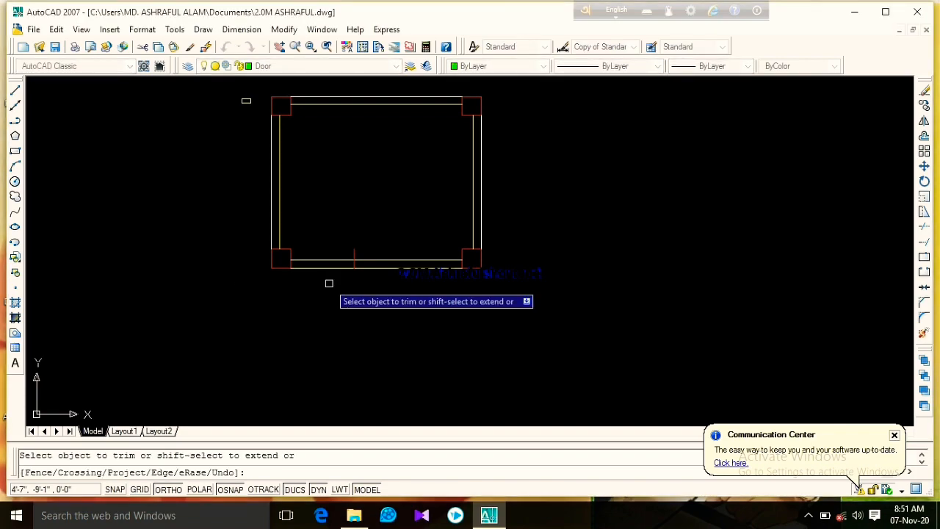
{"action": "left_click", "coordinate": [326, 230]}
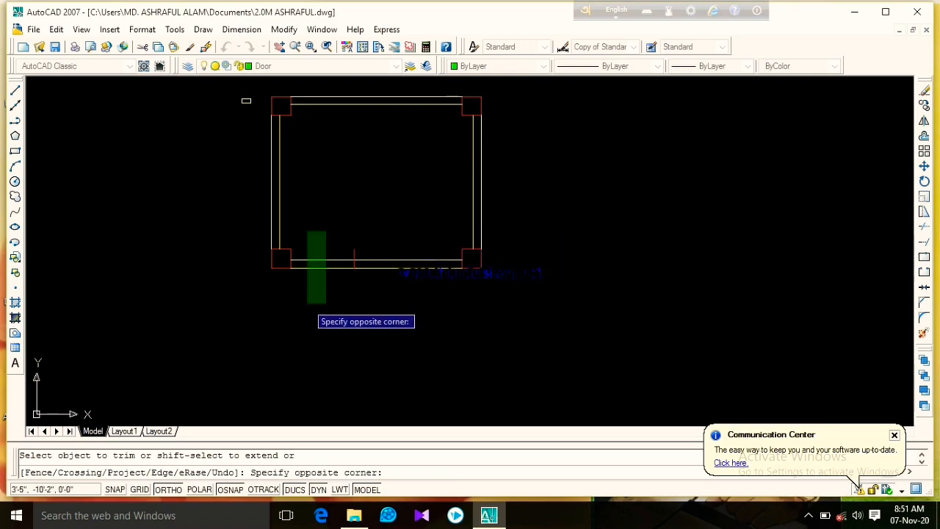
{"action": "left_click", "coordinate": [307, 304]}
{"action": "middle_click_drag", "start_coordinate": [324, 299], "coordinate": [325, 268]}
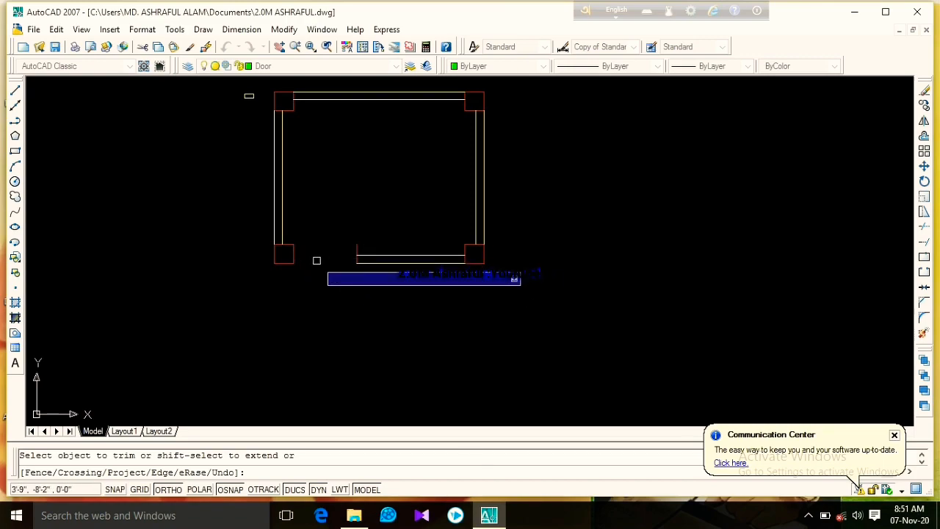
{"action": "mouse_move", "coordinate": [315, 262]}
{"action": "middle_mouse_down"}
{"action": "mouse_move", "coordinate": [321, 247]}
{"action": "mouse_move", "coordinate": [326, 306]}
{"action": "mouse_move", "coordinate": [325, 271]}
{"action": "middle_mouse_up"}
{"action": "key", "text": "Escape"}
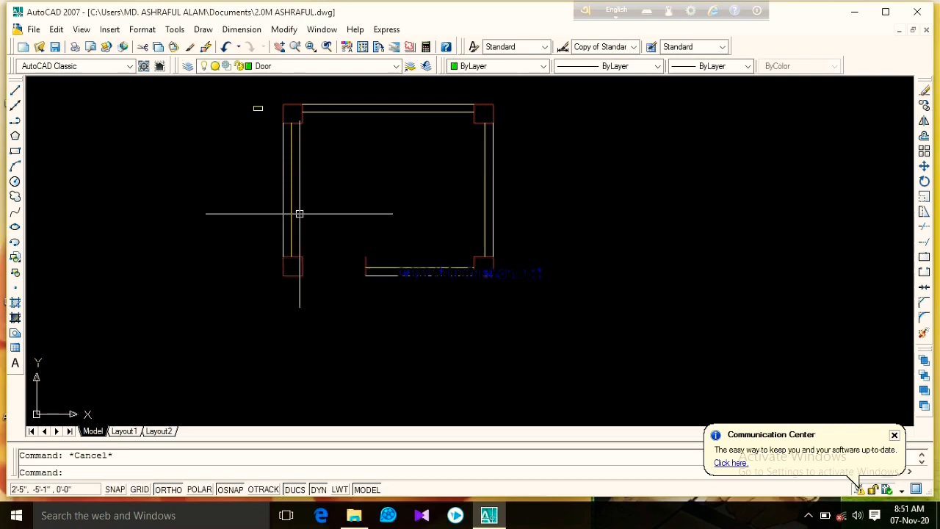
Start the door frame profile with Line at the outer wall corner of the opening's right side, going 2 inches left and 3 inches up
{"action": "mouse_move", "coordinate": [335, 264]}
{"action": "middle_mouse_down"}
{"action": "mouse_move", "coordinate": [342, 284]}
{"action": "mouse_move", "coordinate": [352, 258]}
{"action": "middle_mouse_up"}
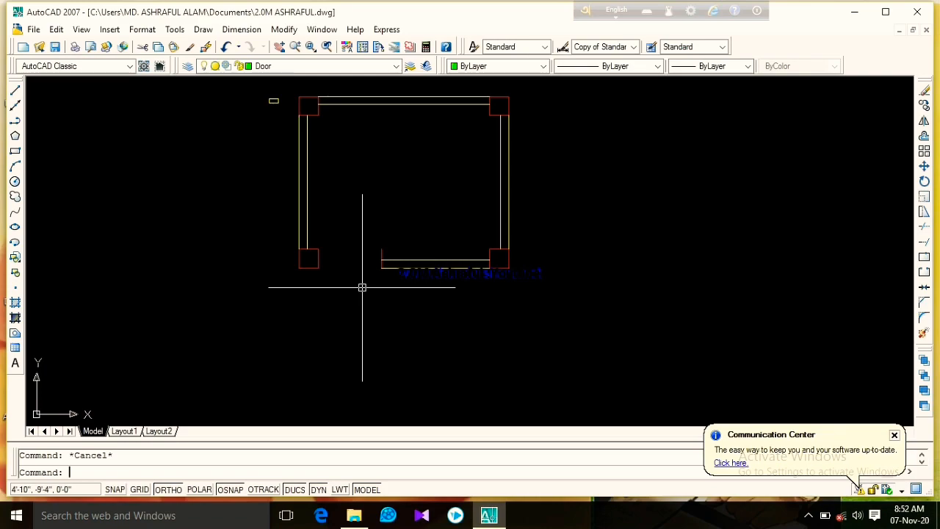
{"action": "type", "text": "l"}
{"action": "key", "text": "Return"}
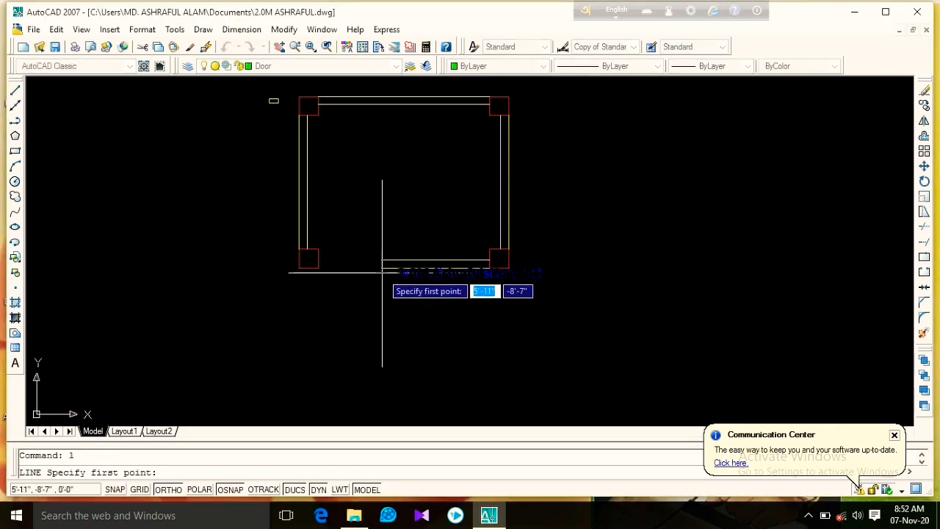
{"action": "scroll", "coordinate": [378, 265], "scroll_direction": "up", "scroll_amount": 5}
{"action": "left_click", "coordinate": [374, 260]}
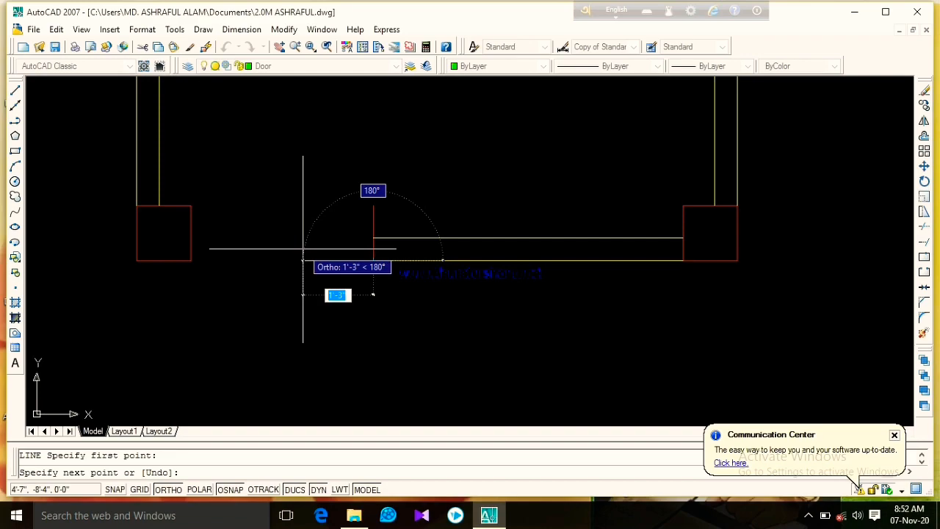
{"action": "type", "text": "1"}
{"action": "key", "text": "Return"}
{"action": "type", "text": "2"}
{"action": "key", "text": "Return"}
{"action": "type", "text": "1"}
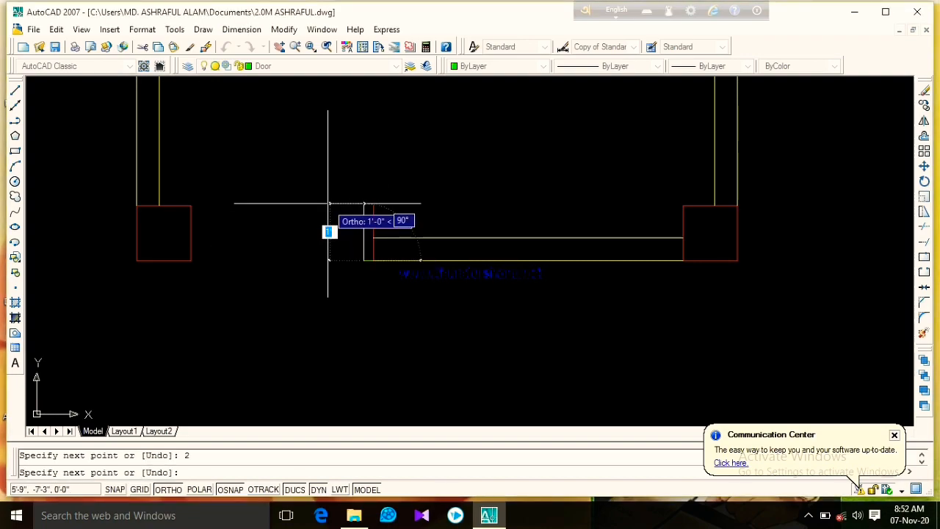
{"action": "type", "text": "3"}
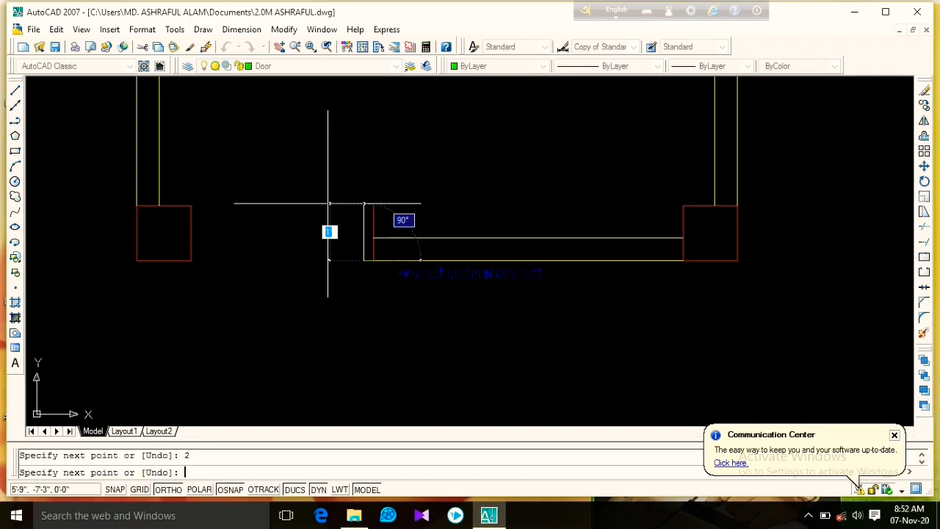
{"action": "key", "text": "Return"}
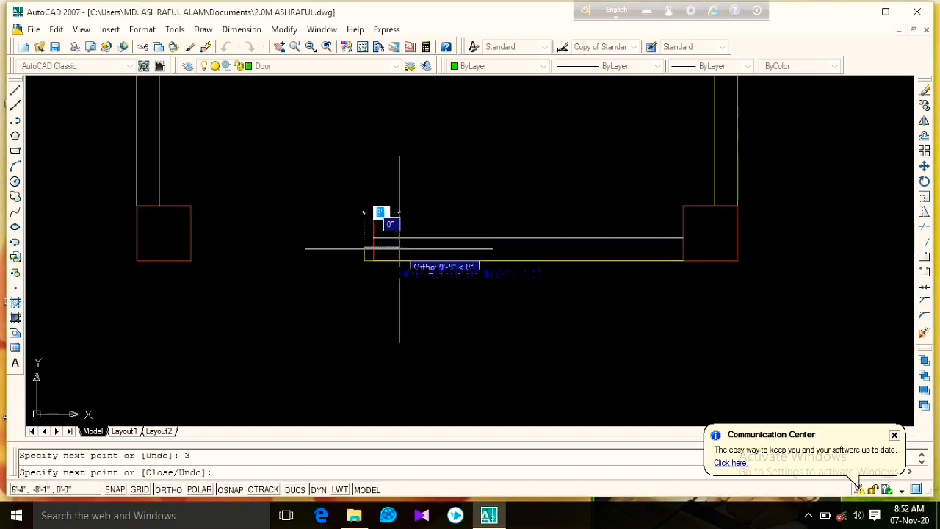
Complete the stepped door frame profile with segments 1 inch right, 2 inches up and 1 inch right to the wall's inner corner
{"action": "type", "text": "1"}
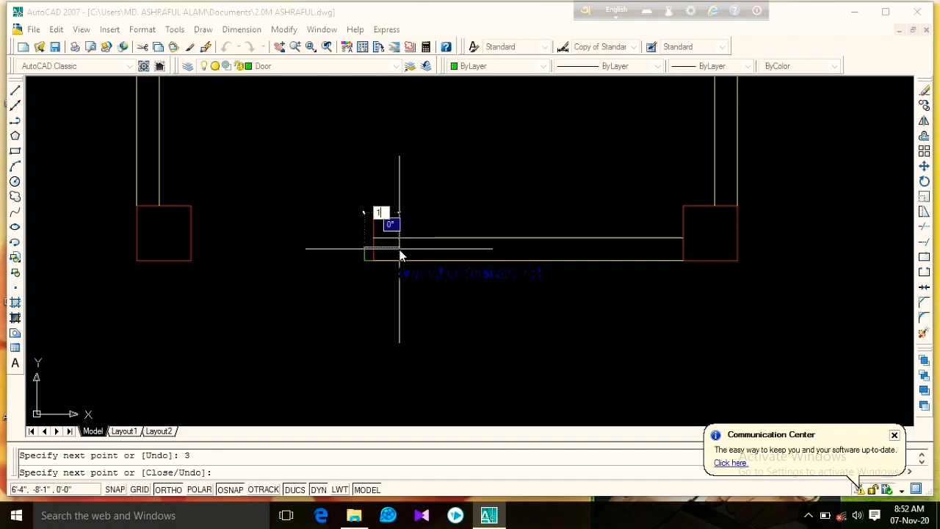
{"action": "key", "text": "Return"}
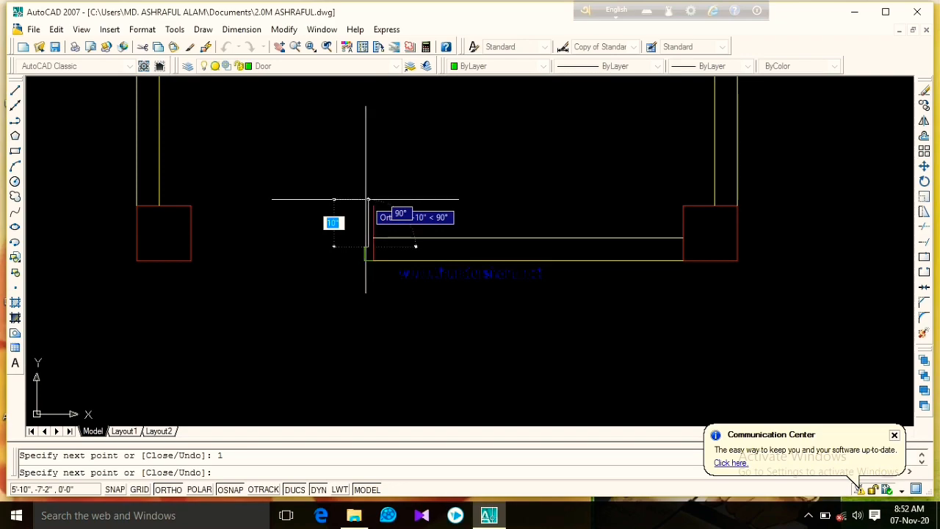
{"action": "type", "text": "2"}
{"action": "key", "text": "Return"}
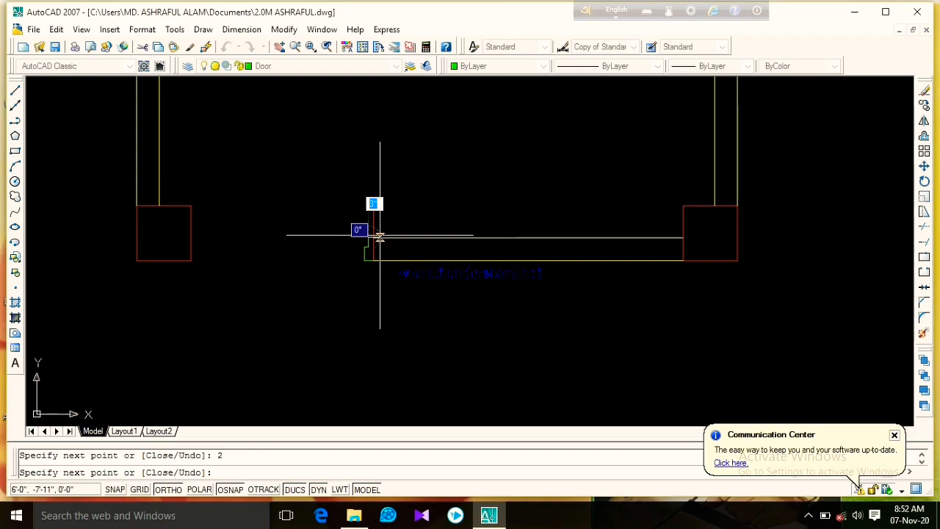
{"action": "type", "text": "1"}
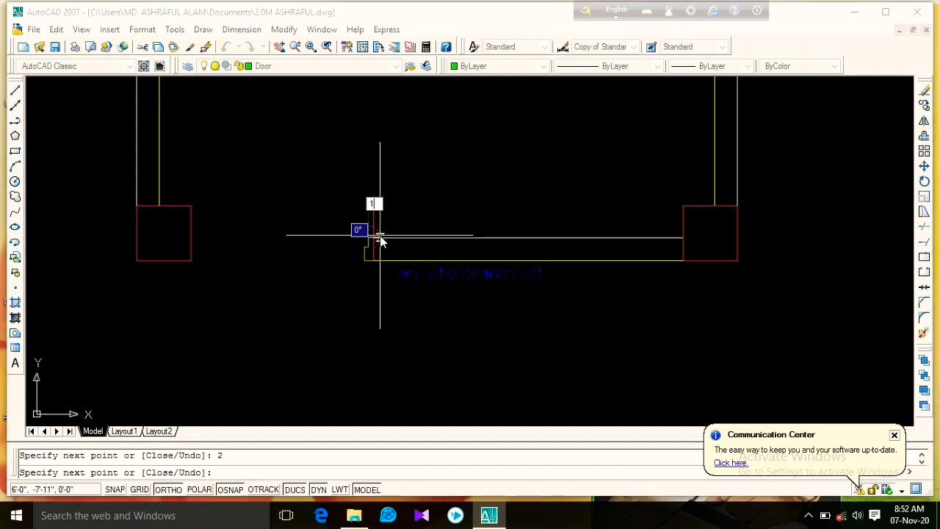
{"action": "key", "text": "Return"}
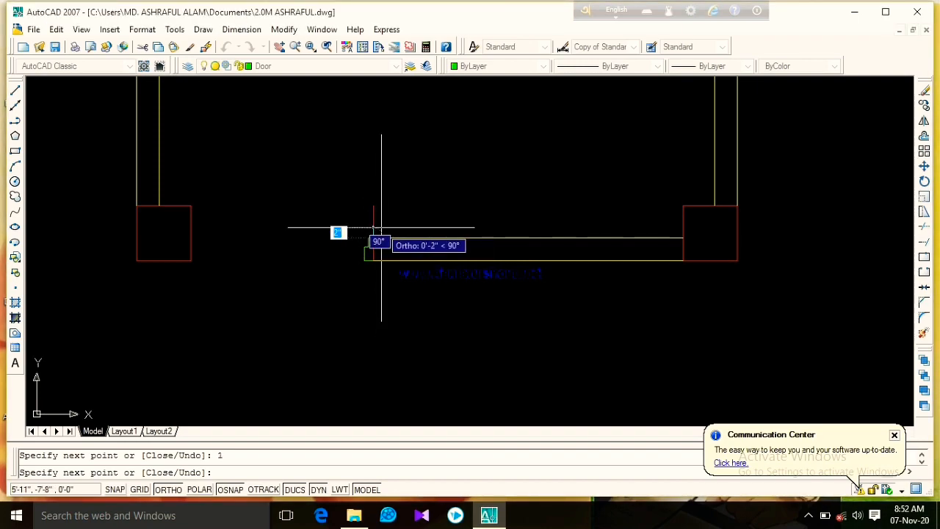
{"action": "key", "text": "Return"}
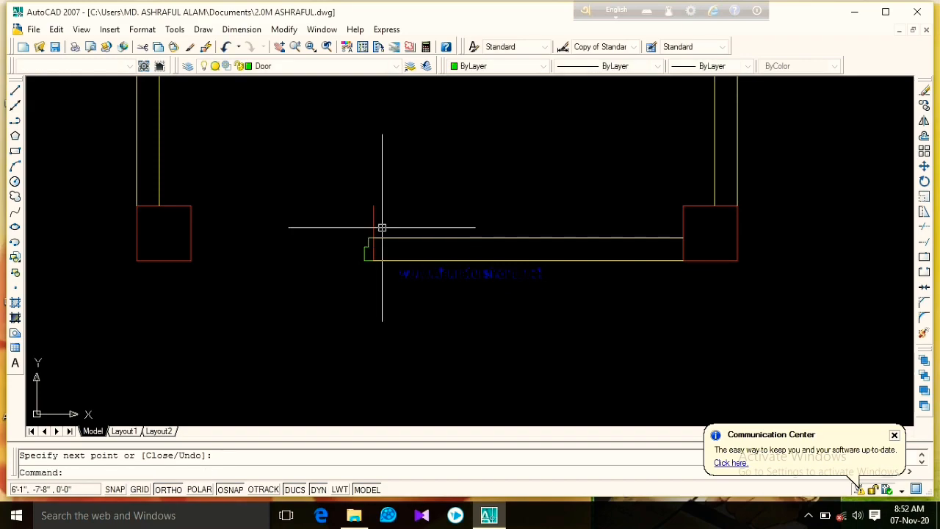
{"action": "middle_click_drag", "start_coordinate": [404, 214], "coordinate": [408, 203]}
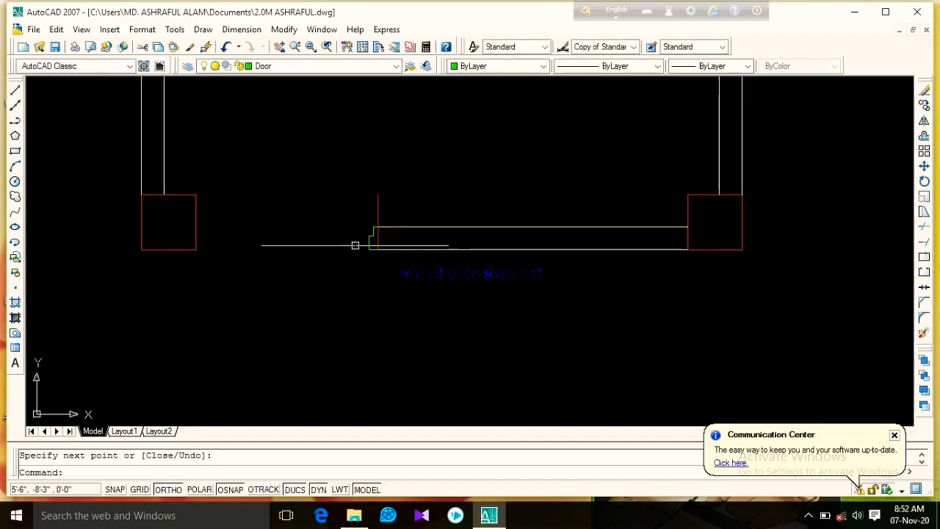
{"action": "scroll", "coordinate": [371, 238], "scroll_direction": "up", "scroll_amount": 5}
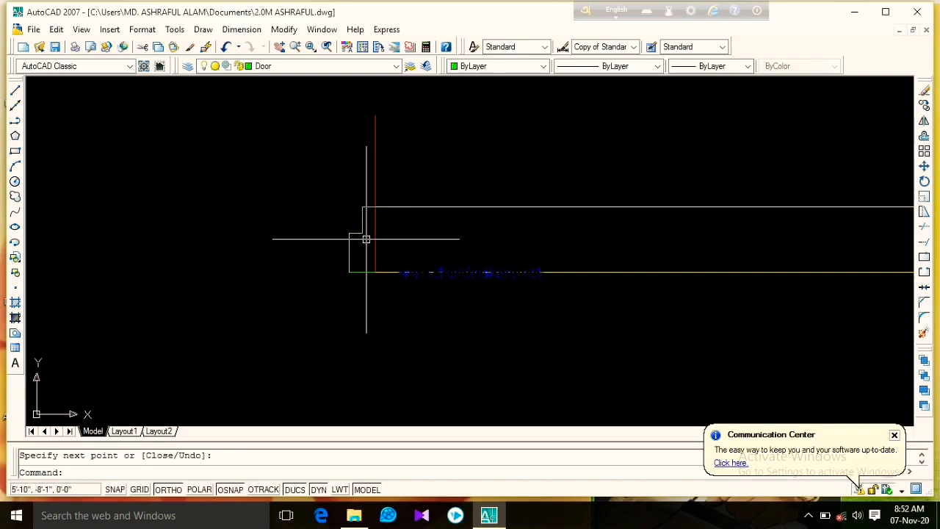
Start the left door frame profile with Line at the lower-left column's bottom-right corner, going 2 inches right and 3 inches up
{"action": "scroll", "coordinate": [352, 242], "scroll_direction": "down", "scroll_amount": 2}
{"action": "scroll", "coordinate": [352, 242], "scroll_direction": "down", "scroll_amount": 3}
{"action": "middle_click_drag", "start_coordinate": [304, 256], "coordinate": [422, 245]}
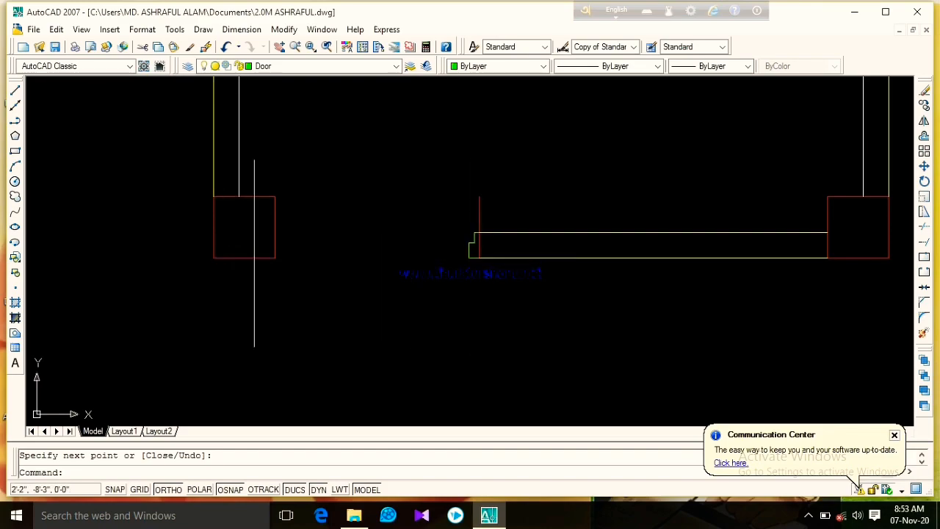
{"action": "middle_click_drag", "start_coordinate": [289, 254], "coordinate": [301, 242]}
{"action": "key", "text": "Escape"}
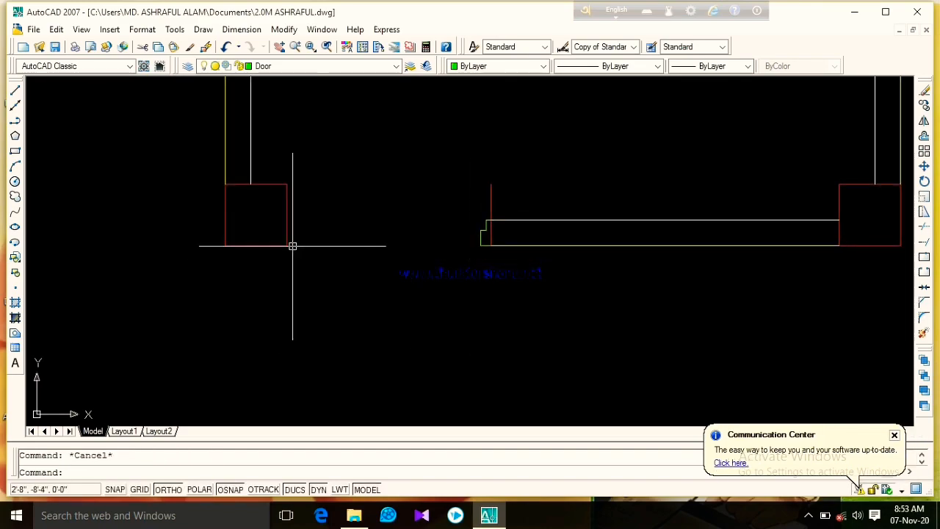
{"action": "type", "text": "l"}
{"action": "key", "text": "Return"}
{"action": "scroll", "coordinate": [289, 247], "scroll_direction": "up", "scroll_amount": 3}
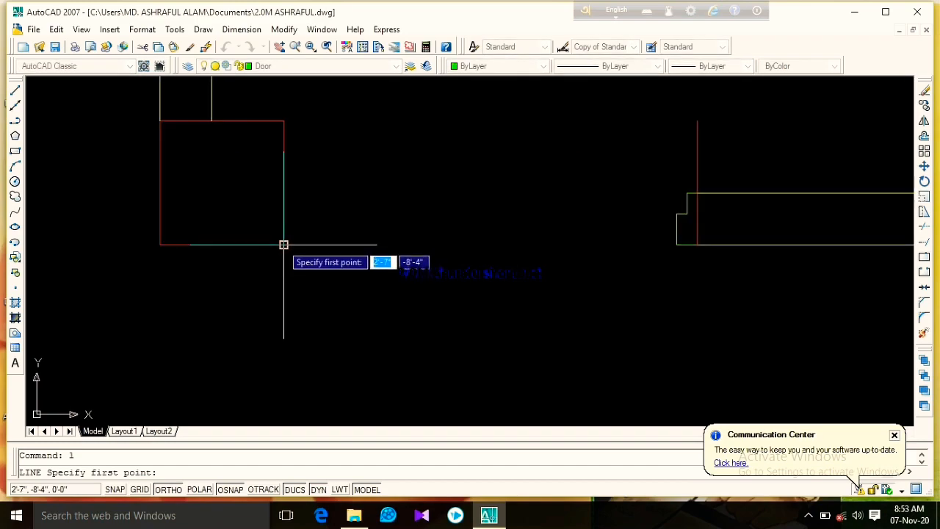
{"action": "left_click", "coordinate": [283, 244]}
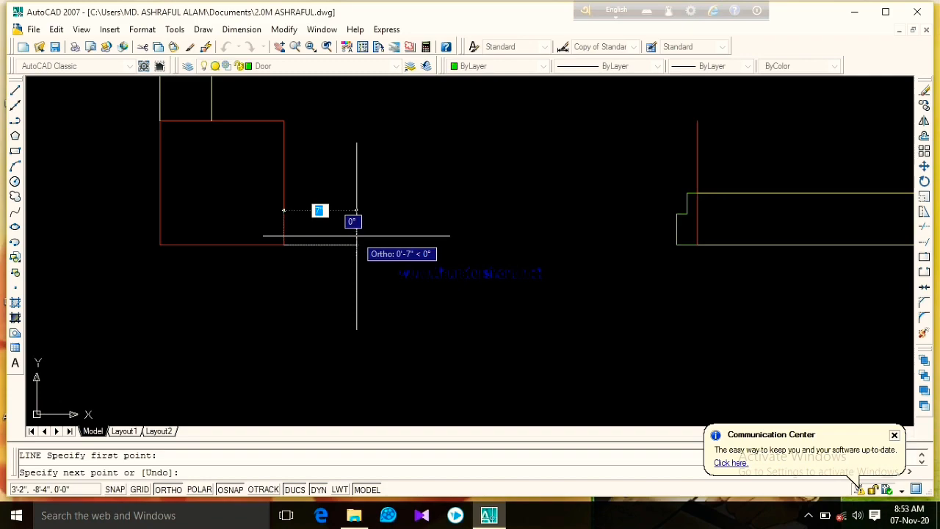
{"action": "type", "text": "2"}
{"action": "key", "text": "Return"}
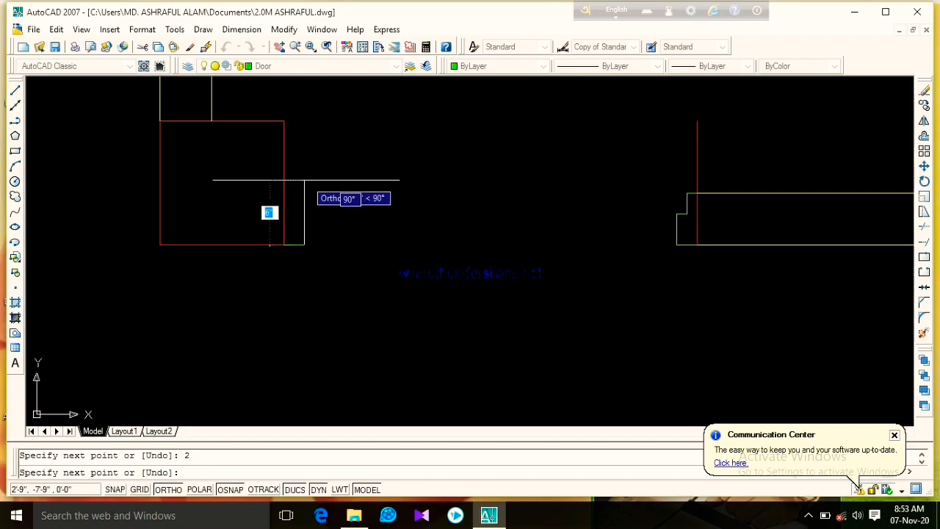
{"action": "type", "text": "3"}
{"action": "key", "text": "Return"}
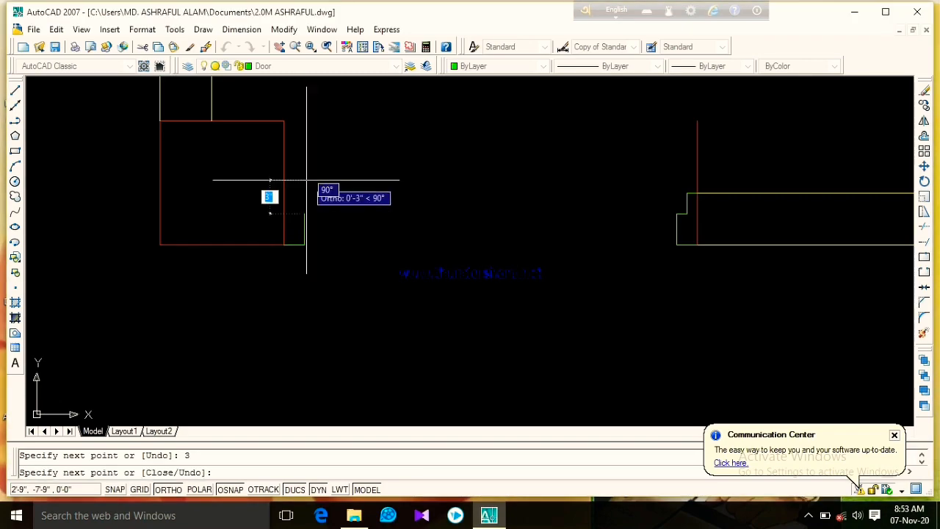
Complete the left frame profile with segments 1 inch left, 2 inches up and 1 inch left, closing it at the column's bottom-right corner
{"action": "type", "text": "1"}
{"action": "key", "text": "Return"}
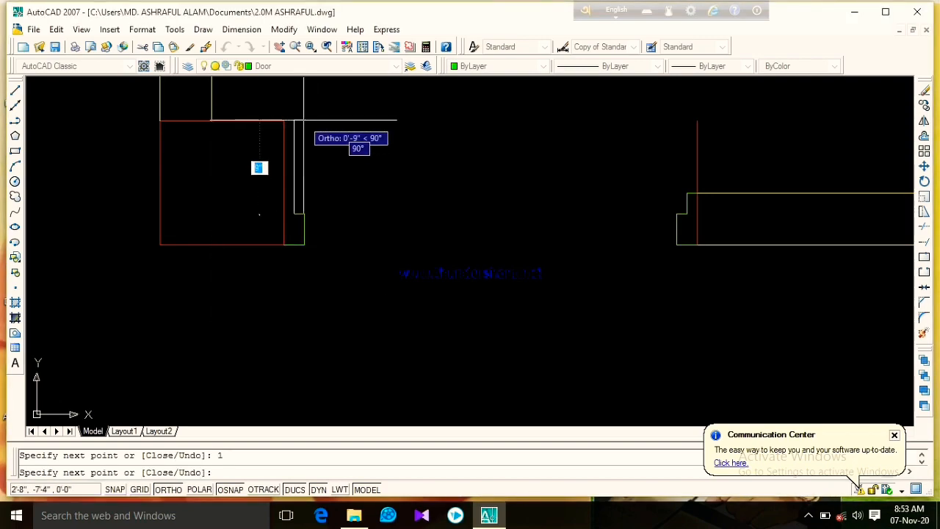
{"action": "type", "text": "2"}
{"action": "key", "text": "Return"}
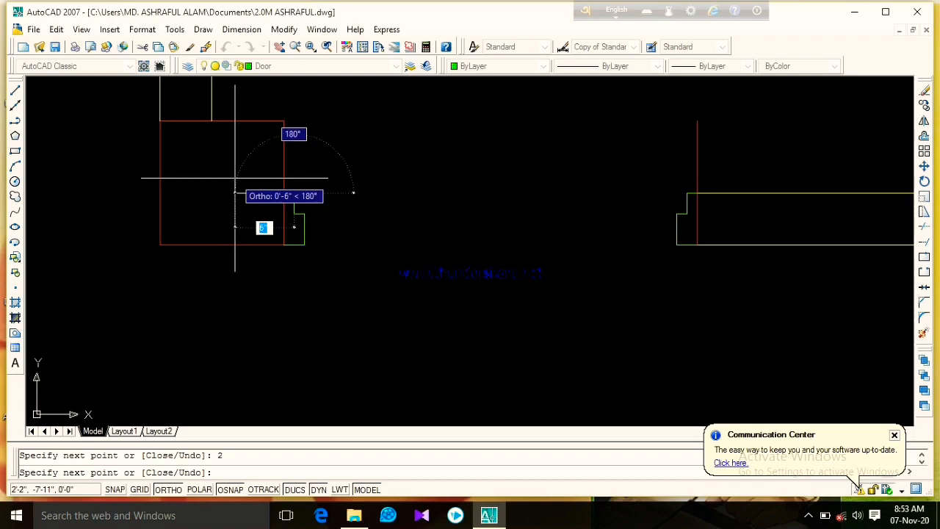
{"action": "type", "text": "1"}
{"action": "key", "text": "Return"}
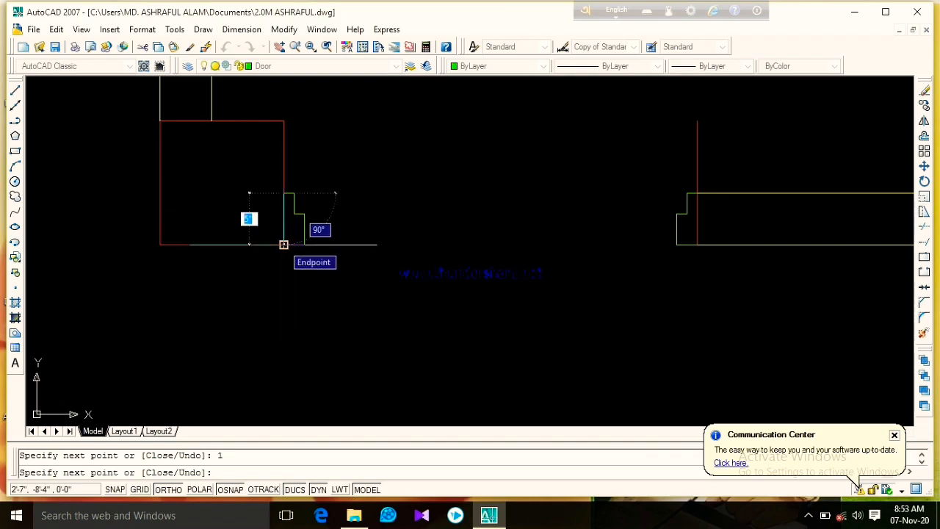
{"action": "left_click", "coordinate": [284, 244]}
{"action": "key", "text": "Return"}
{"action": "scroll", "coordinate": [440, 253], "scroll_direction": "down", "scroll_amount": 3}
{"action": "middle_click_drag", "start_coordinate": [466, 257], "coordinate": [446, 229]}
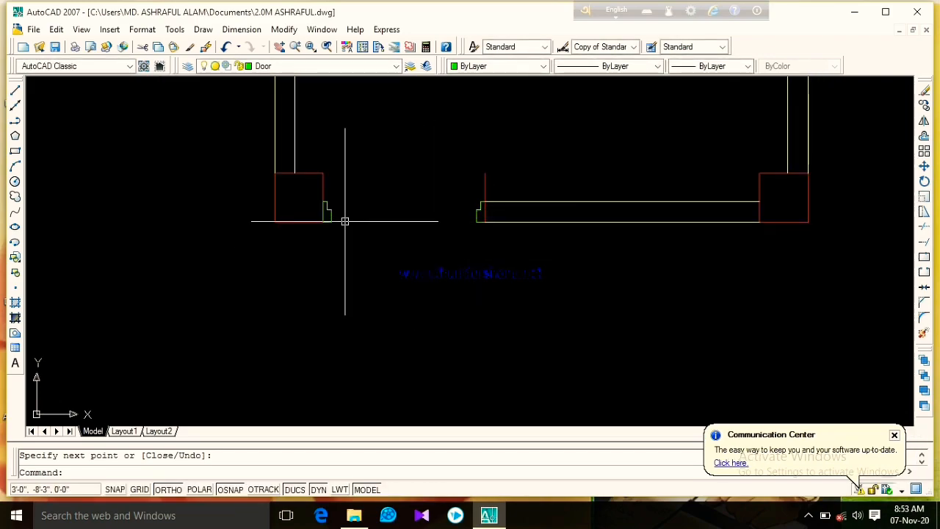
Draw a vertical door leaf line about 2'-1" long upward from the left frame profile's upper outer corner
{"action": "middle_click_drag", "start_coordinate": [410, 201], "coordinate": [316, 247]}
{"action": "scroll", "coordinate": [330, 214], "scroll_direction": "down", "scroll_amount": 2}
{"action": "middle_click_drag", "start_coordinate": [329, 214], "coordinate": [327, 259]}
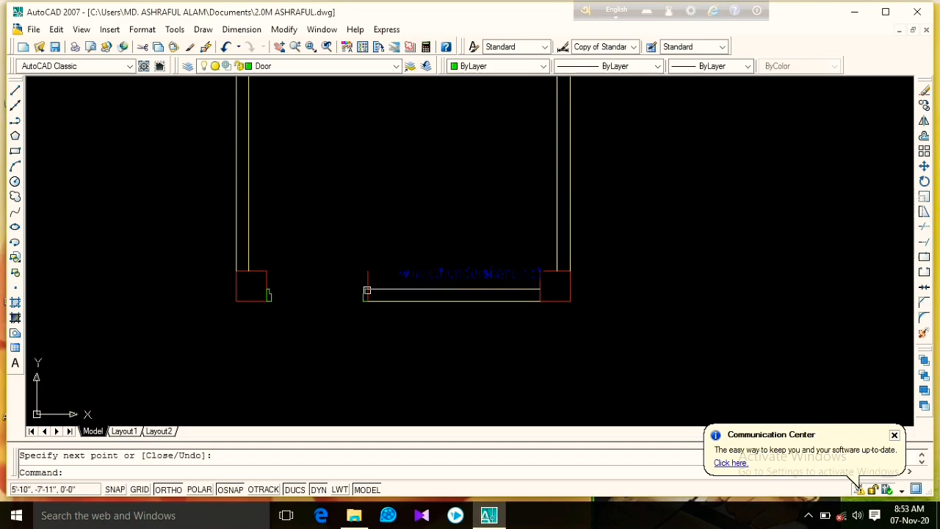
{"action": "scroll", "coordinate": [310, 203], "scroll_direction": "down", "scroll_amount": 2}
{"action": "middle_click_drag", "start_coordinate": [311, 203], "coordinate": [308, 234]}
{"action": "key", "text": "Escape"}
{"action": "type", "text": "l"}
{"action": "key", "text": "Return"}
{"action": "scroll", "coordinate": [278, 277], "scroll_direction": "up", "scroll_amount": 5}
{"action": "scroll", "coordinate": [278, 277], "scroll_direction": "up", "scroll_amount": 4}
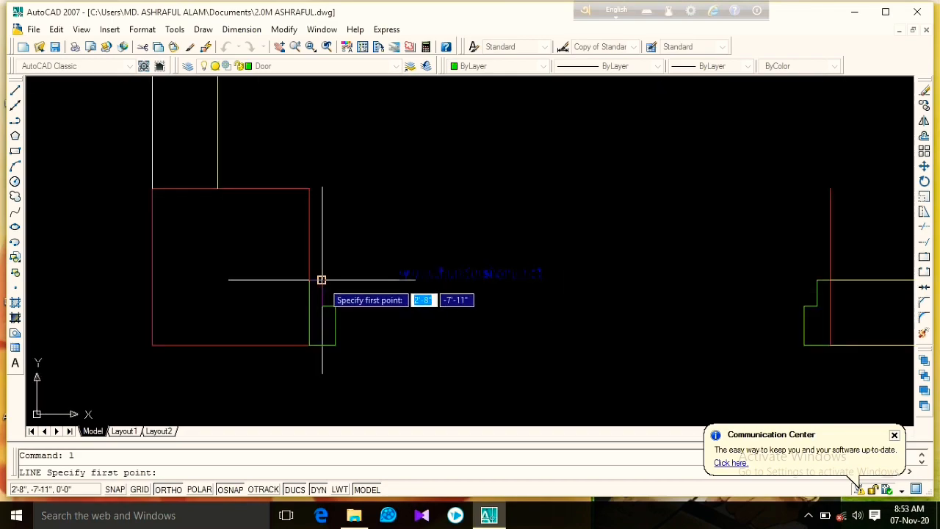
{"action": "left_click", "coordinate": [321, 279]}
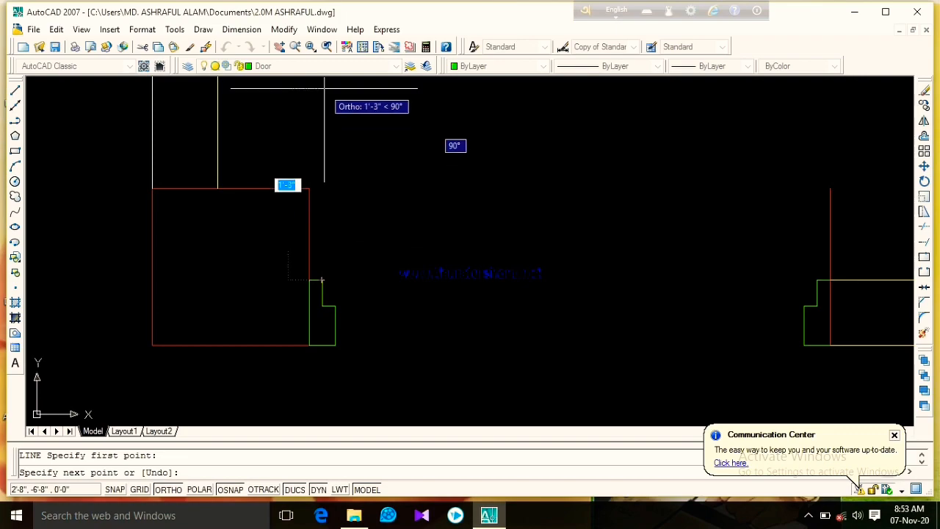
{"action": "scroll", "coordinate": [319, 143], "scroll_direction": "down", "scroll_amount": 4}
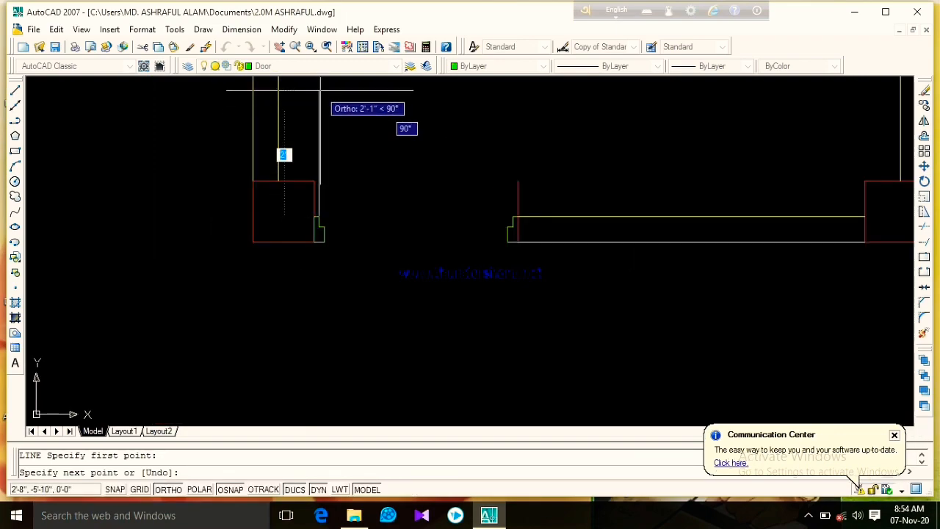
{"action": "left_click", "coordinate": [320, 91]}
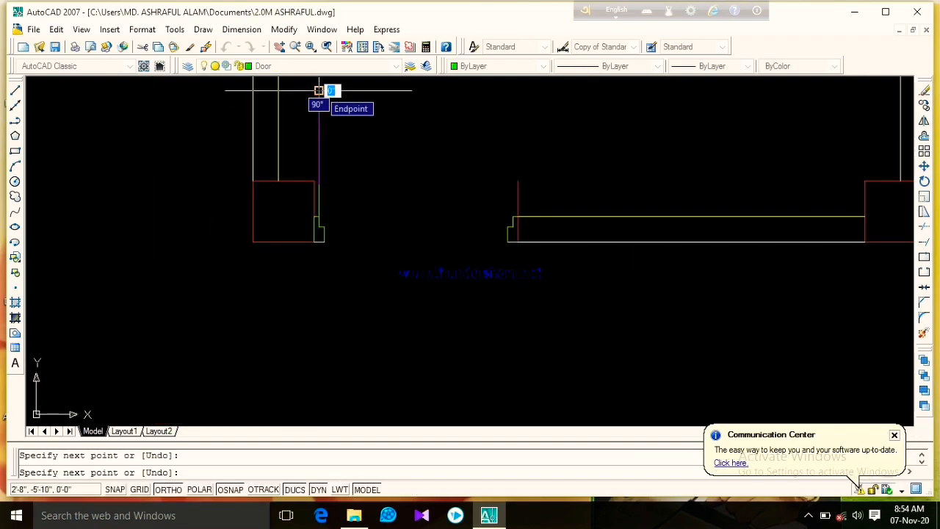
{"action": "scroll", "coordinate": [382, 199], "scroll_direction": "down", "scroll_amount": 3}
{"action": "key", "text": "Return"}
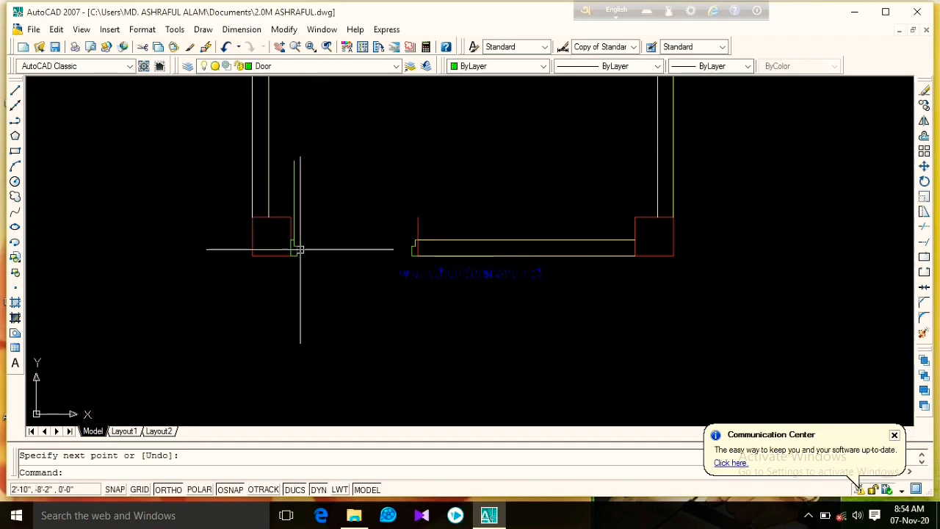
{"action": "key", "text": "Escape"}
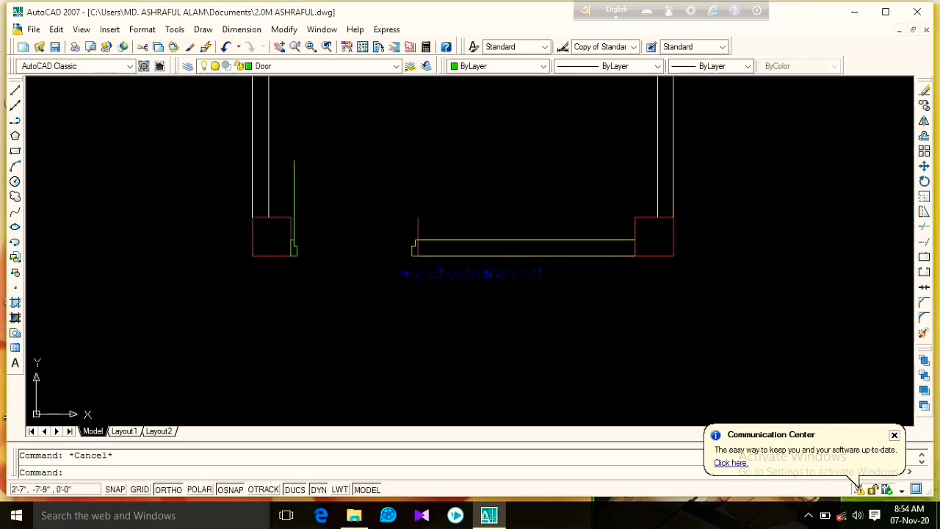
Draw a circle centred on the left frame's inner step corner with its radius reaching the right frame's step corner, about 3'-2"
{"action": "left_click", "coordinate": [14, 181]}
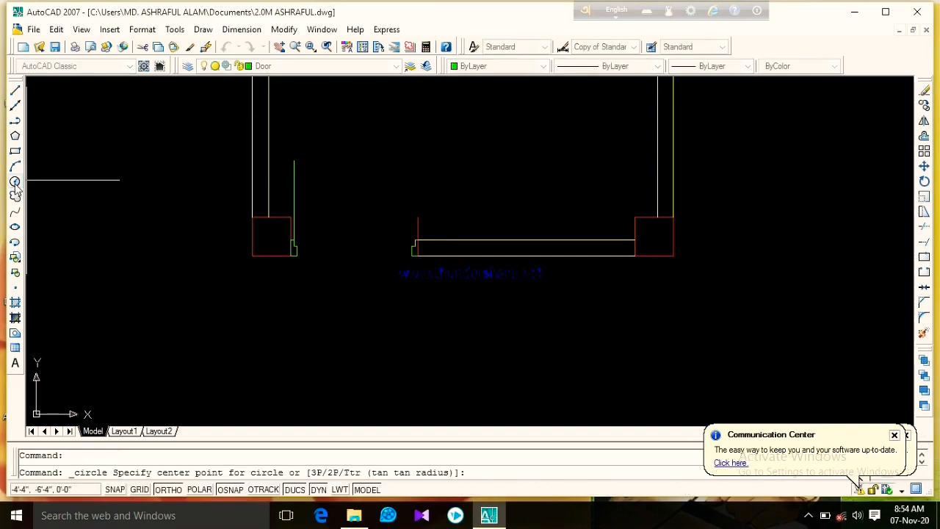
{"action": "scroll", "coordinate": [298, 247], "scroll_direction": "up", "scroll_amount": 6}
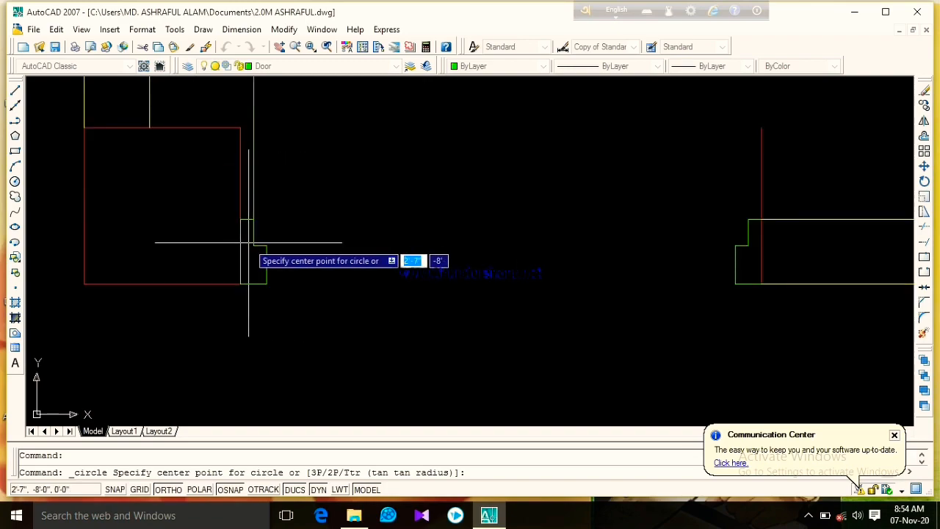
{"action": "left_click", "coordinate": [253, 245]}
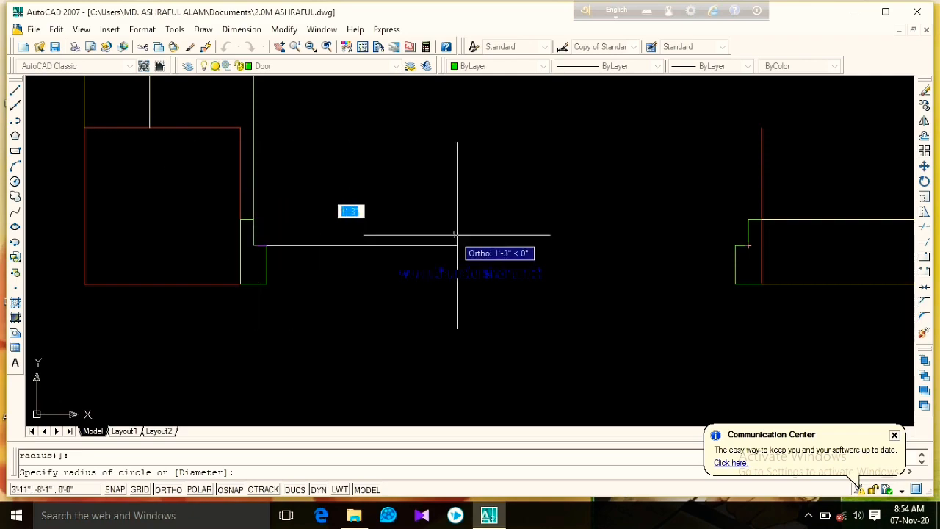
{"action": "scroll", "coordinate": [750, 251], "scroll_direction": "up", "scroll_amount": 4}
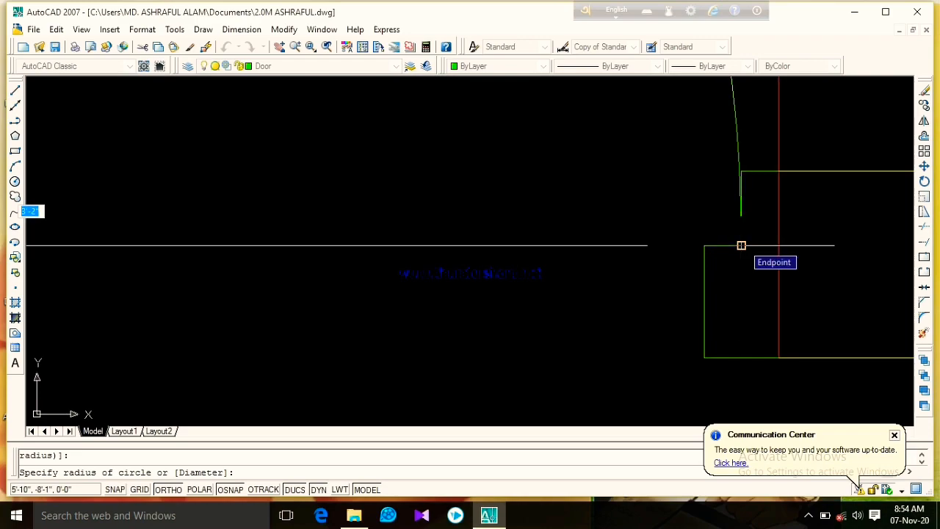
{"action": "left_click", "coordinate": [742, 245]}
{"action": "scroll", "coordinate": [742, 245], "scroll_direction": "down", "scroll_amount": 5}
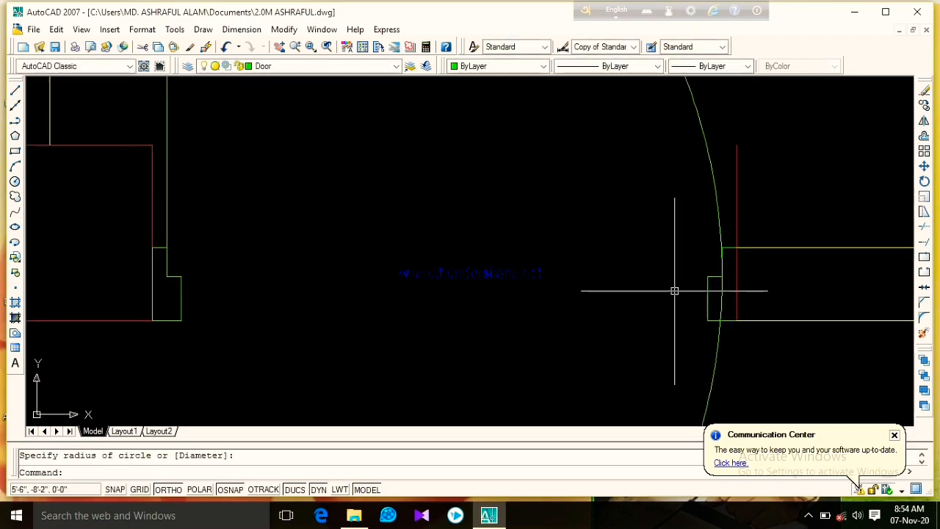
{"action": "mouse_move", "coordinate": [651, 241]}
{"action": "middle_mouse_down"}
{"action": "mouse_move", "coordinate": [548, 294]}
{"action": "mouse_move", "coordinate": [523, 243]}
{"action": "middle_mouse_up"}
{"action": "scroll", "coordinate": [523, 243], "scroll_direction": "down", "scroll_amount": 4}
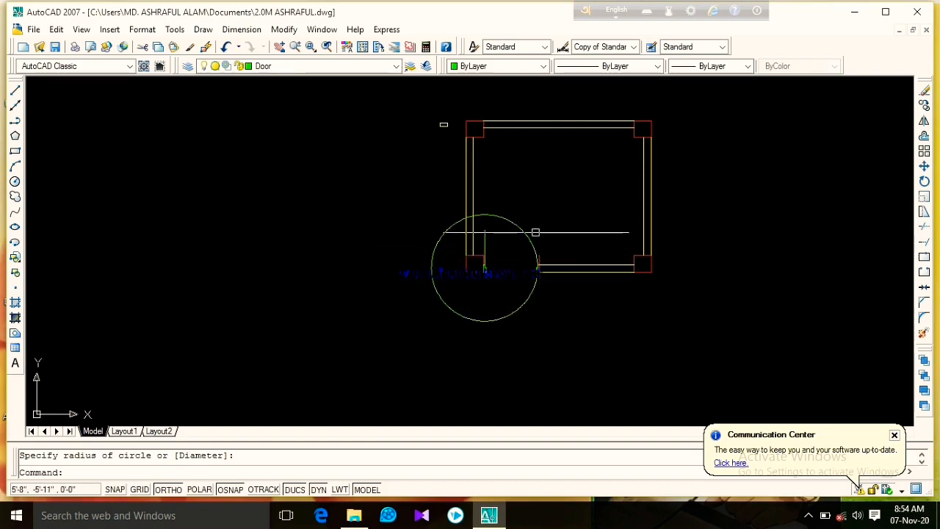
{"action": "scroll", "coordinate": [474, 257], "scroll_direction": "up", "scroll_amount": 5}
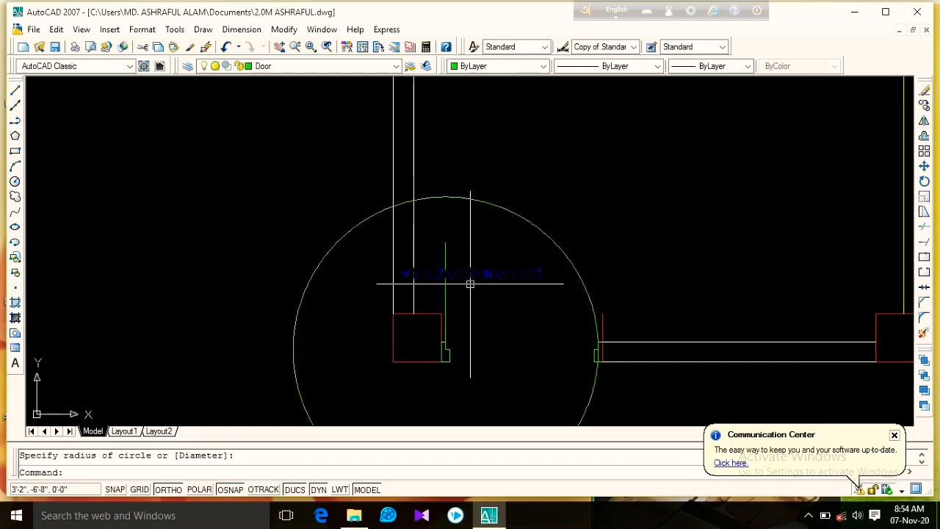
{"action": "middle_click_drag", "start_coordinate": [508, 326], "coordinate": [510, 290]}
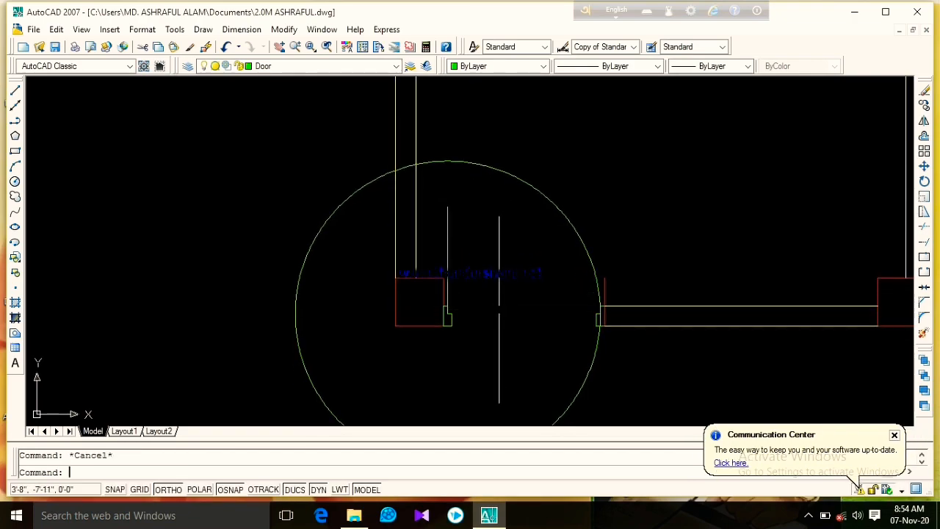
{"action": "type", "text": "t"}
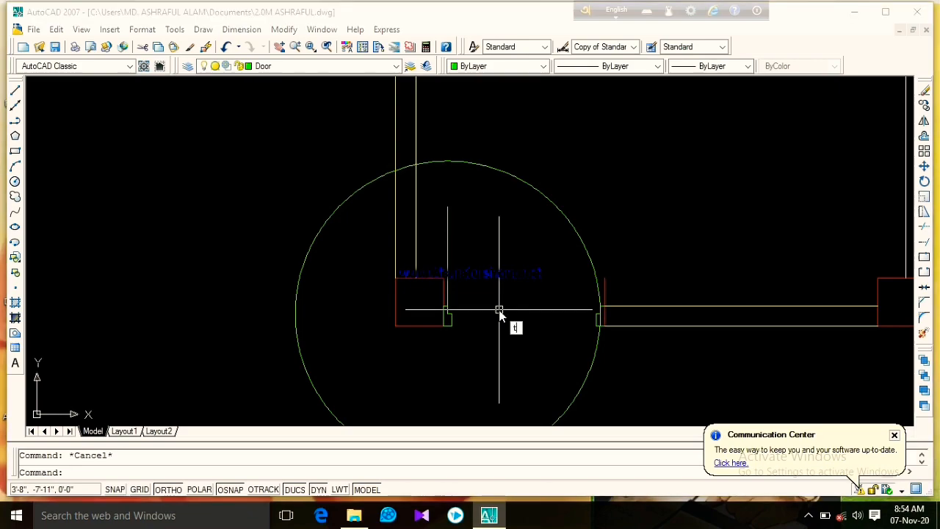
{"action": "key", "text": "Return"}
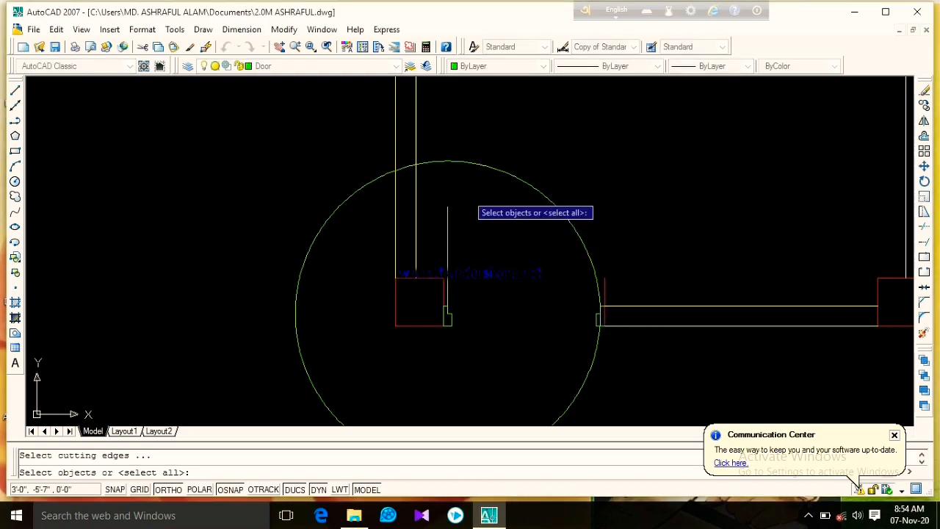
{"action": "left_click", "coordinate": [394, 169]}
{"action": "left_click", "coordinate": [404, 170]}
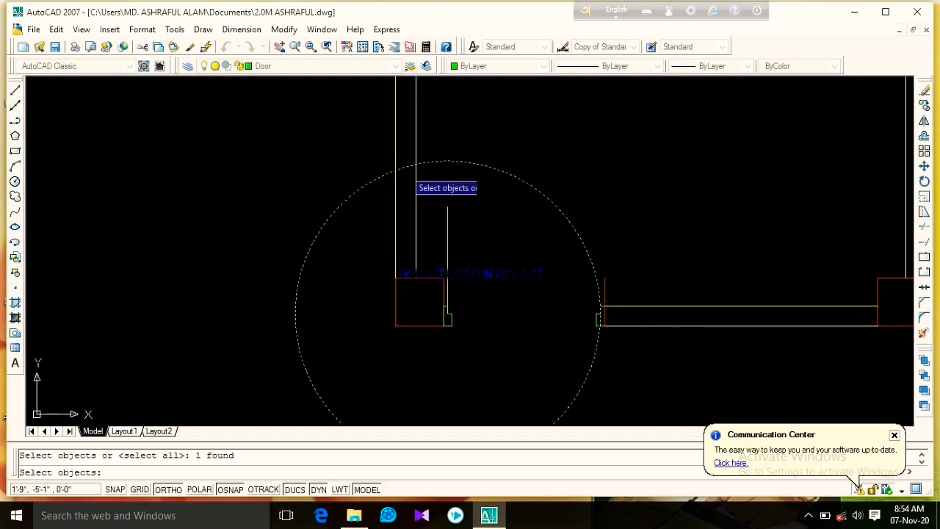
{"action": "left_click", "coordinate": [408, 172]}
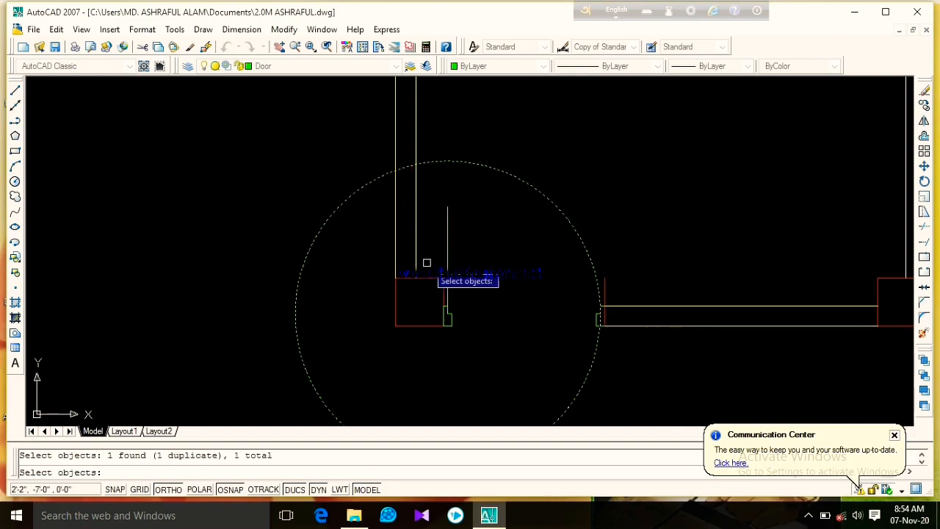
{"action": "key", "text": "Escape"}
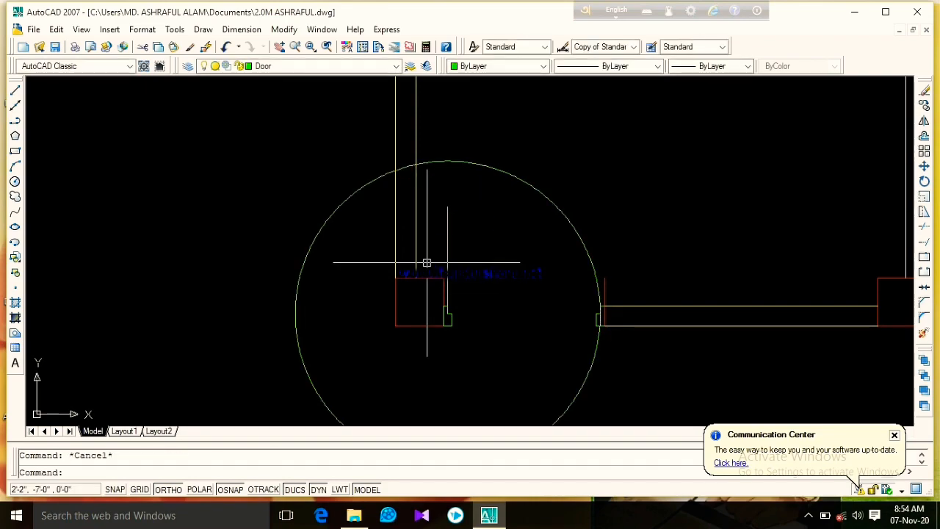
Trim the circle between the left wall's two lines and where it crosses the right door frame
{"action": "type", "text": "tr"}
{"action": "key", "text": "Return"}
{"action": "key", "text": "Return"}
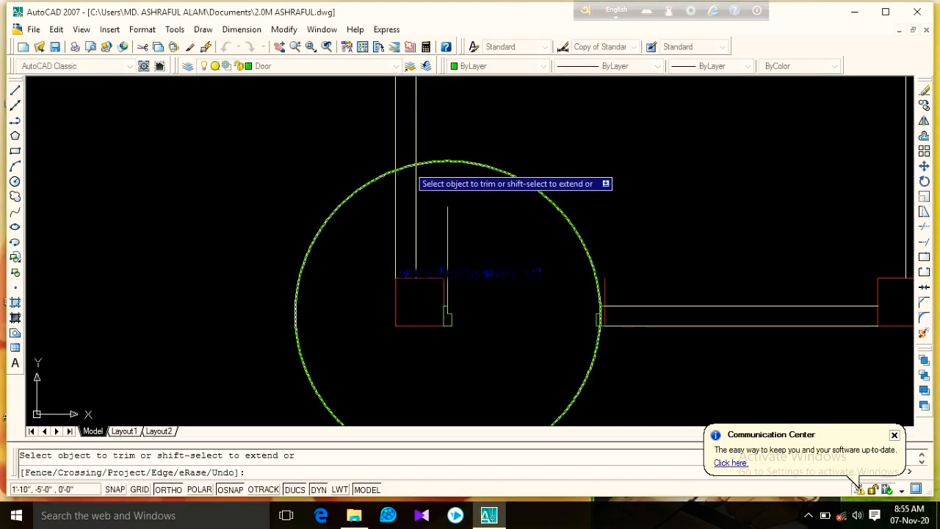
{"action": "scroll", "coordinate": [556, 338], "scroll_direction": "up", "scroll_amount": 5}
{"action": "middle_click_drag", "start_coordinate": [568, 328], "coordinate": [522, 283]}
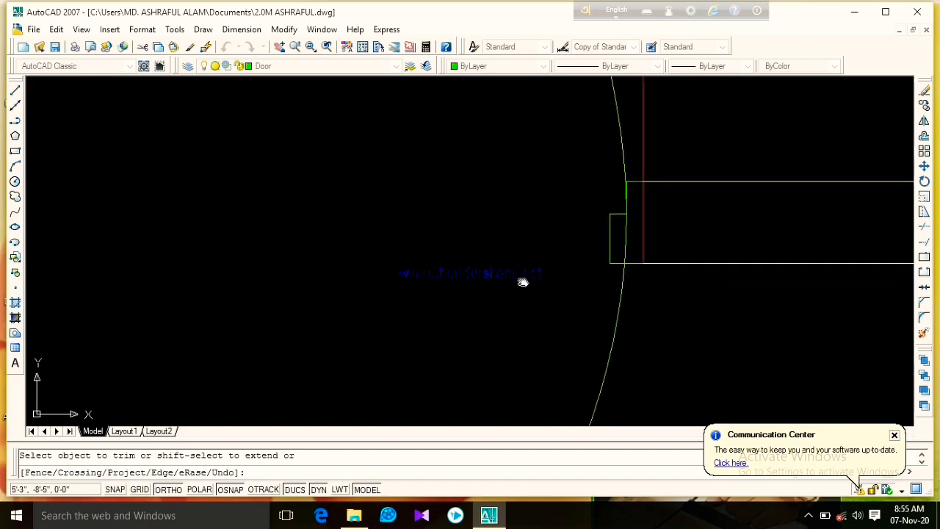
{"action": "left_click", "coordinate": [623, 239]}
{"action": "scroll", "coordinate": [553, 273], "scroll_direction": "down", "scroll_amount": 5}
{"action": "middle_click_drag", "start_coordinate": [487, 241], "coordinate": [475, 281]}
{"action": "key", "text": "Escape"}
{"action": "left_click", "coordinate": [499, 317]}
{"action": "key", "text": "Escape"}
{"action": "middle_click_drag", "start_coordinate": [499, 316], "coordinate": [501, 274]}
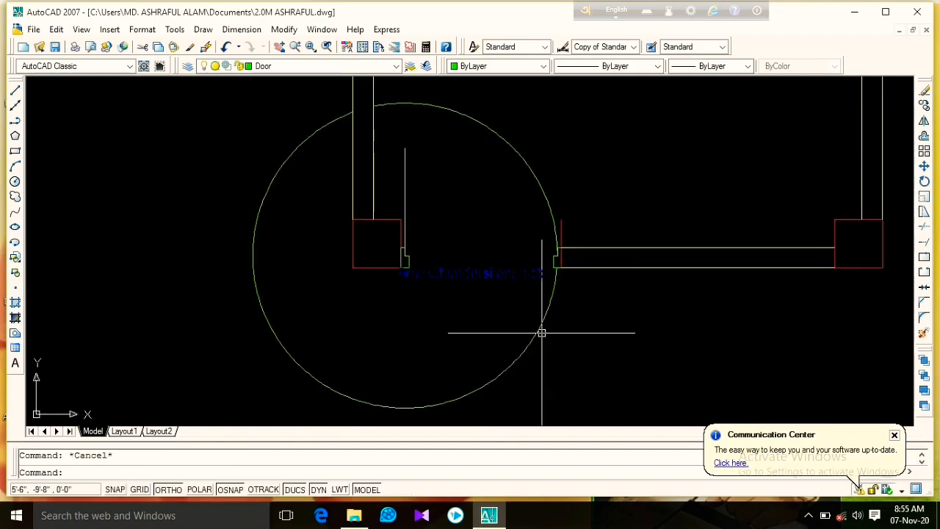
Delete the leftover circle portion outside the room, keeping only the door swing arc
{"action": "left_click", "coordinate": [542, 330]}
{"action": "key", "text": "Delete"}
{"action": "scroll", "coordinate": [536, 294], "scroll_direction": "down", "scroll_amount": 2}
{"action": "middle_click_drag", "start_coordinate": [481, 228], "coordinate": [468, 280]}
{"action": "key", "text": "Escape"}
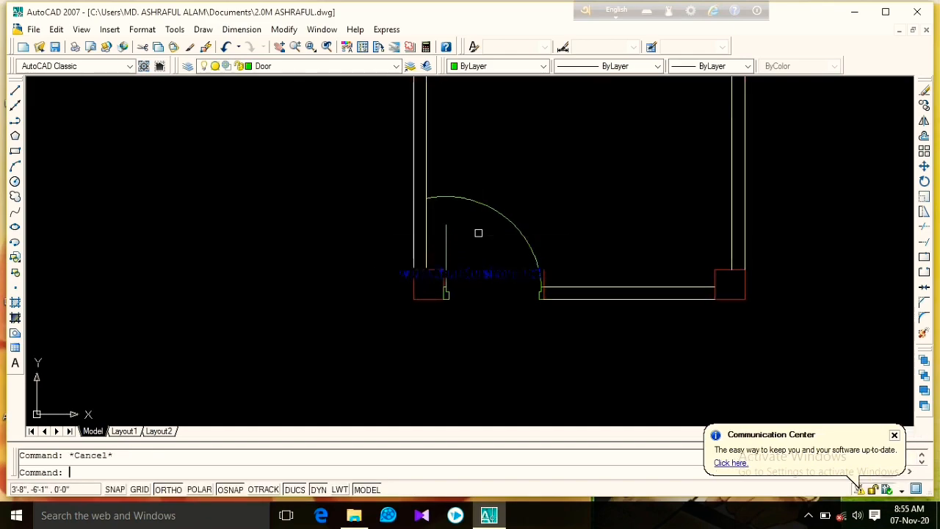
{"action": "middle_click", "coordinate": [462, 220]}
{"action": "middle_click", "coordinate": [462, 221]}
{"action": "scroll", "coordinate": [445, 217], "scroll_direction": "down", "scroll_amount": 4}
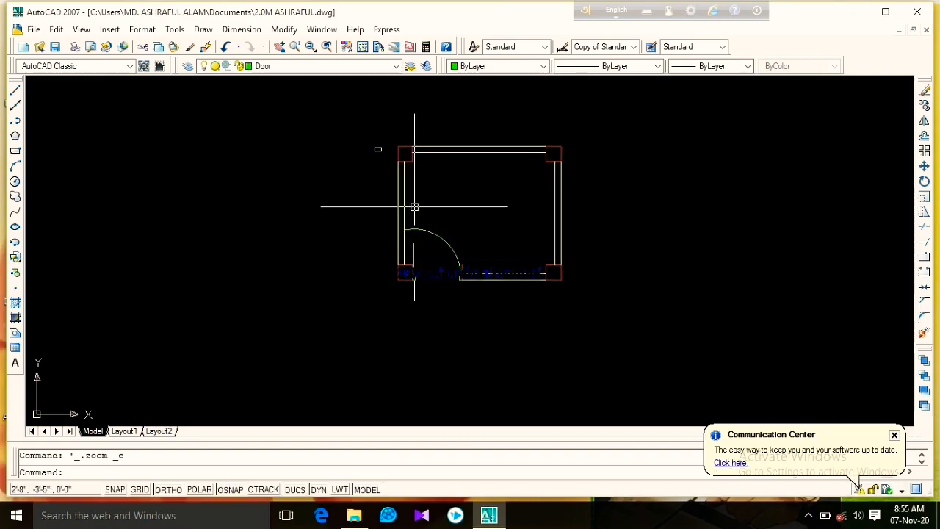
Extend the vertical door leaf line upward to meet the door swing arc
{"action": "scroll", "coordinate": [417, 246], "scroll_direction": "up", "scroll_amount": 5}
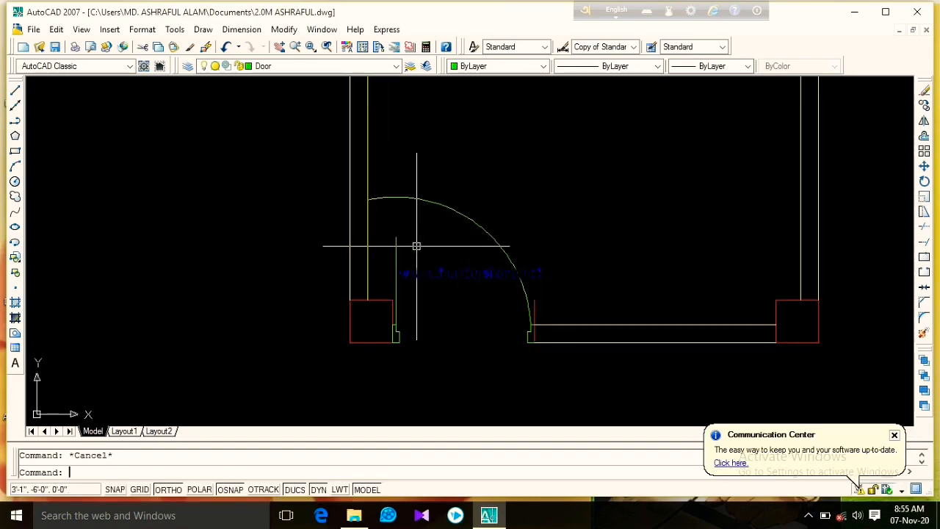
{"action": "left_click", "coordinate": [396, 244]}
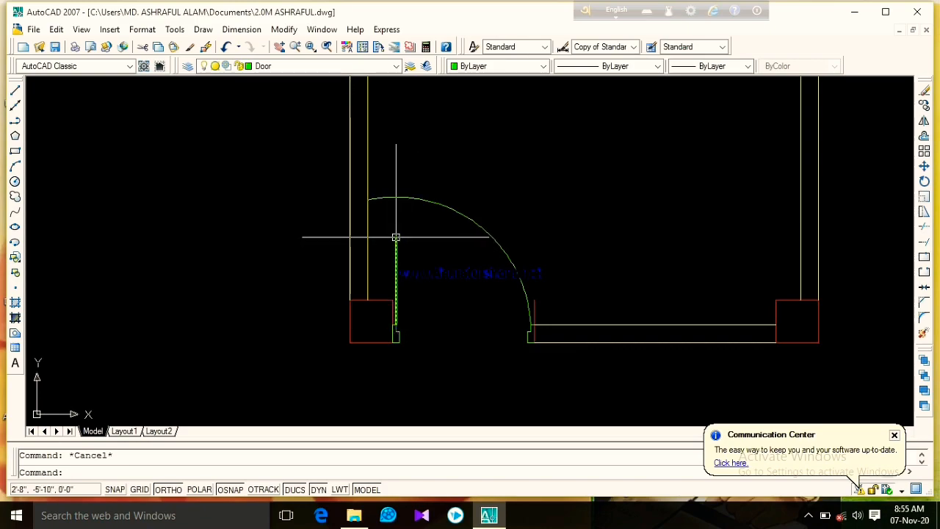
{"action": "scroll", "coordinate": [394, 232], "scroll_direction": "up", "scroll_amount": 3}
{"action": "scroll", "coordinate": [392, 159], "scroll_direction": "down", "scroll_amount": 4}
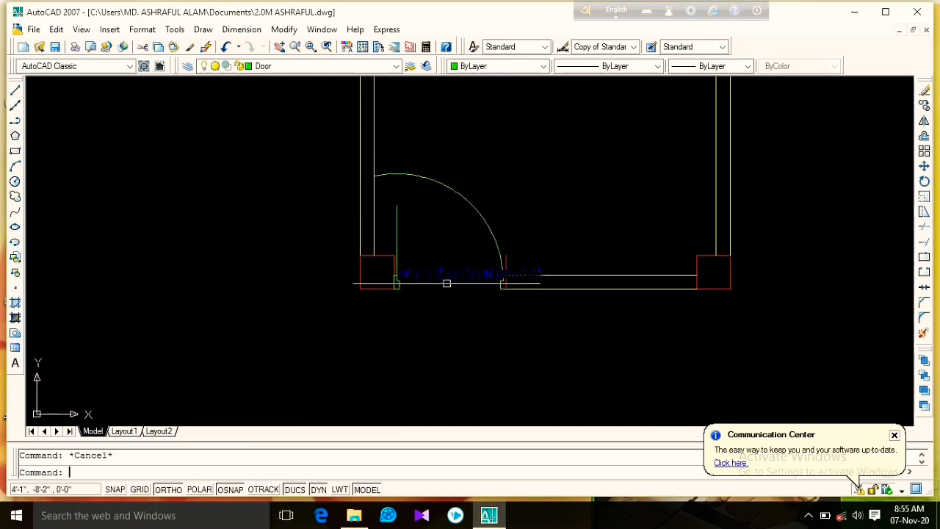
{"action": "type", "text": "e"}
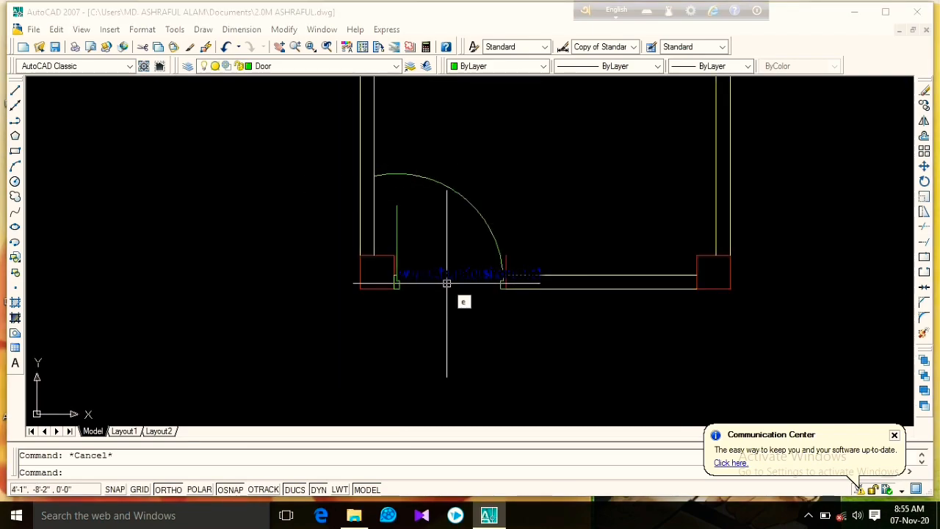
{"action": "type", "text": "x"}
{"action": "key", "text": "Return"}
{"action": "key", "text": "Return"}
{"action": "left_click", "coordinate": [415, 207]}
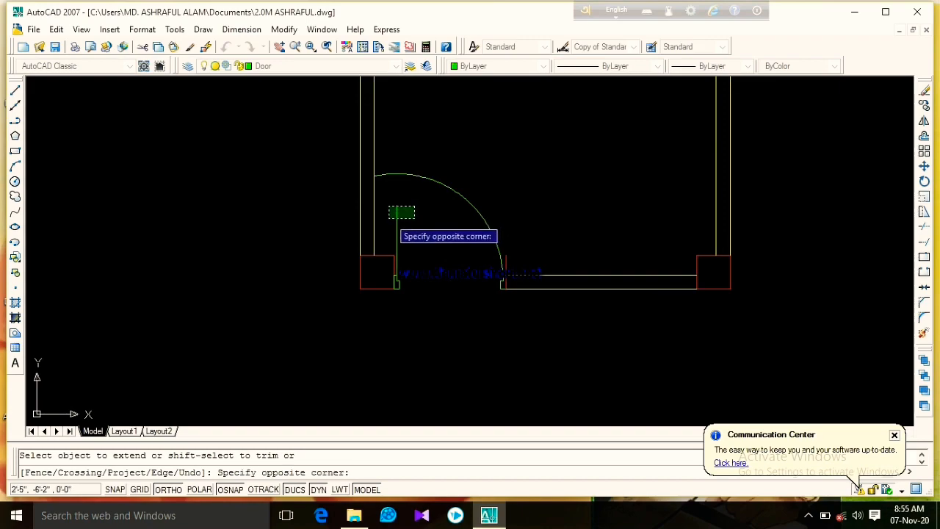
{"action": "left_click", "coordinate": [390, 218]}
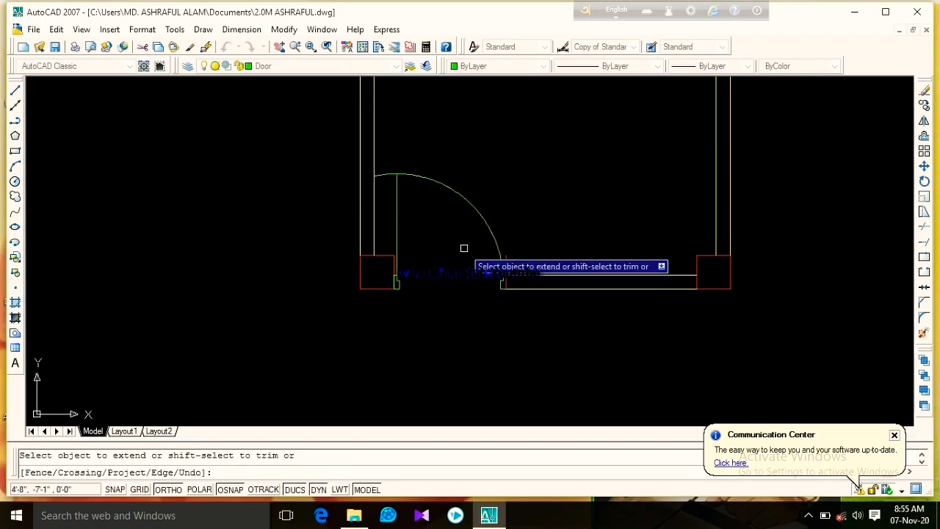
{"action": "key", "text": "Escape"}
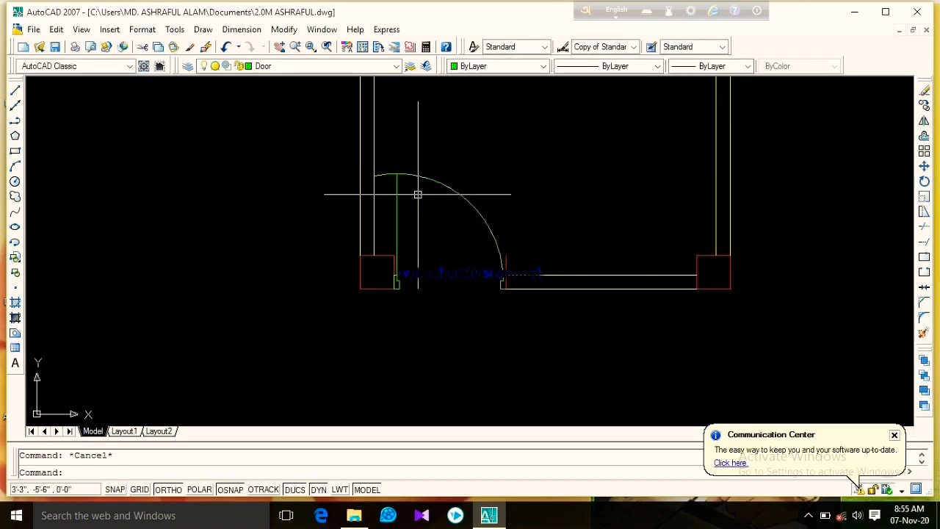
Trim the short piece of the swing arc between the left wall and the door leaf line
{"action": "middle_click_drag", "start_coordinate": [412, 189], "coordinate": [457, 204]}
{"action": "scroll", "coordinate": [434, 197], "scroll_direction": "up", "scroll_amount": 5}
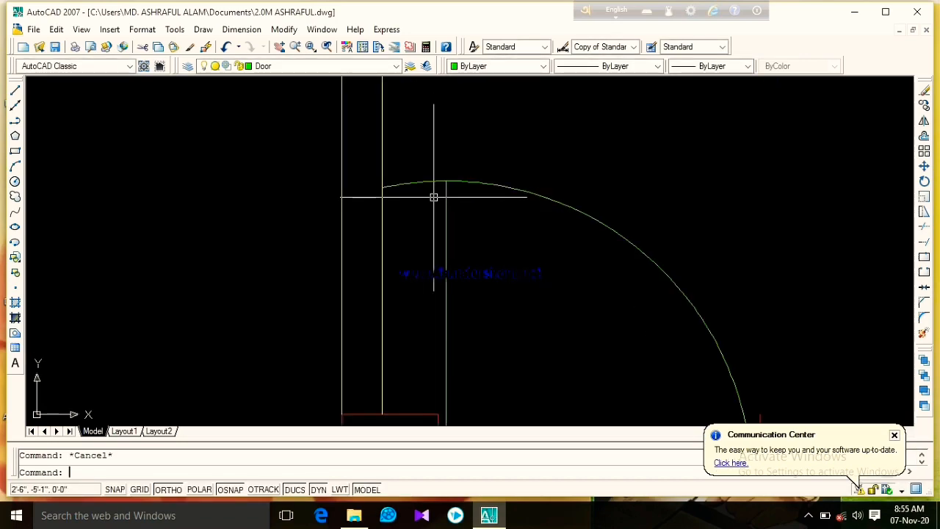
{"action": "type", "text": "tr"}
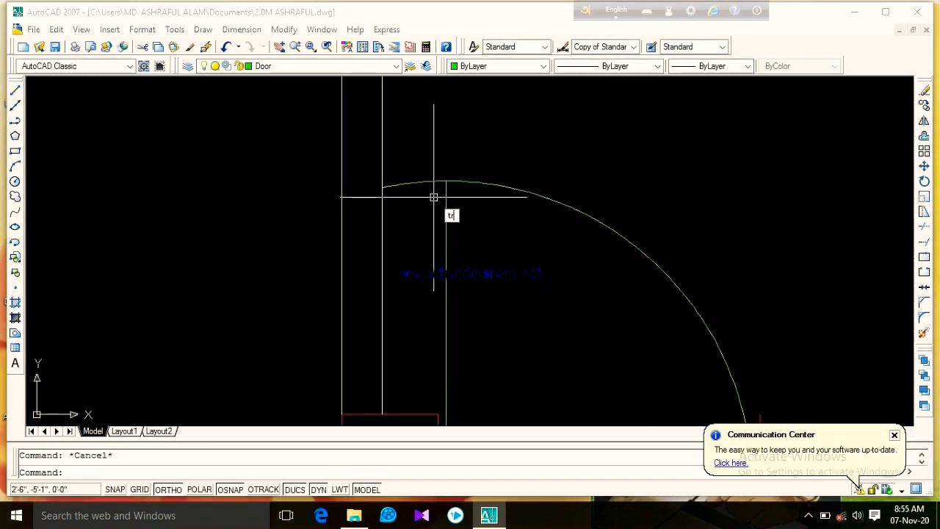
{"action": "key", "text": "Return"}
{"action": "key", "text": "Return"}
{"action": "left_click", "coordinate": [418, 144]}
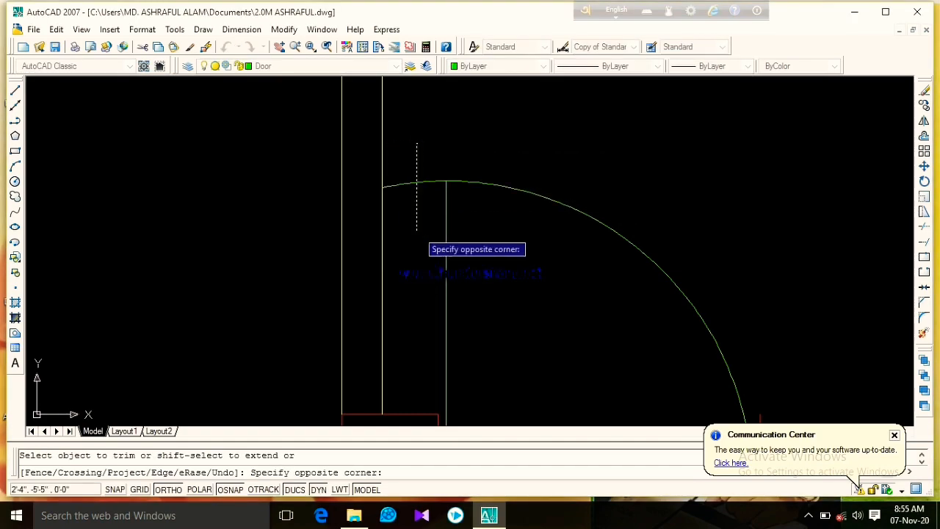
{"action": "left_click", "coordinate": [403, 233]}
{"action": "scroll", "coordinate": [444, 183], "scroll_direction": "down", "scroll_amount": 5}
{"action": "middle_click_drag", "start_coordinate": [480, 300], "coordinate": [478, 271]}
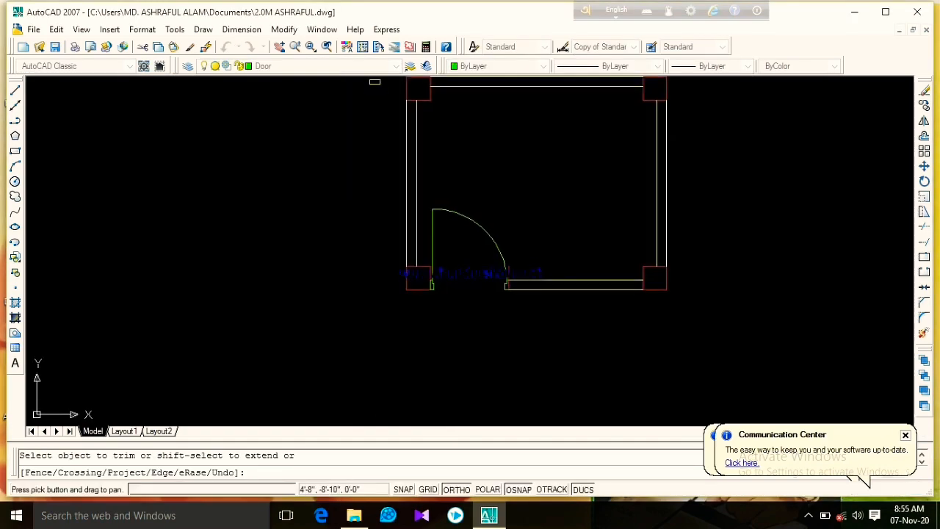
{"action": "scroll", "coordinate": [473, 227], "scroll_direction": "up", "scroll_amount": 3}
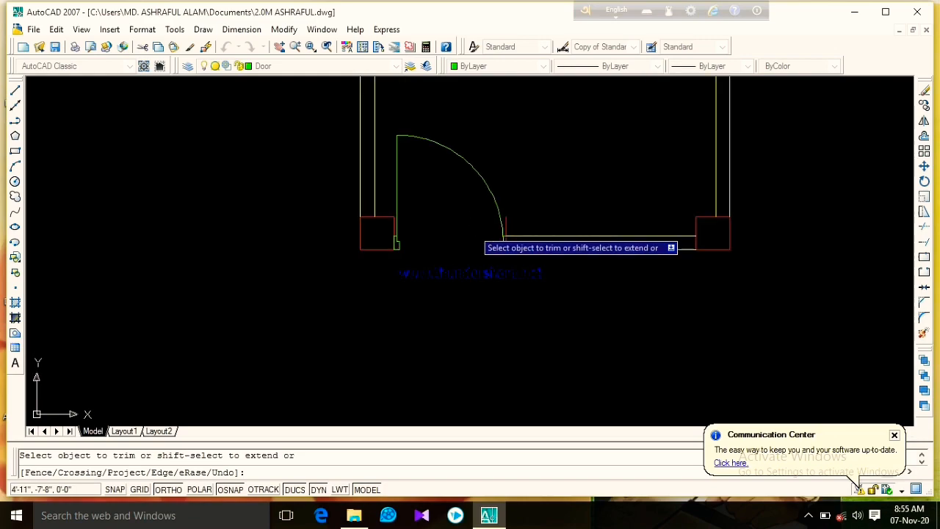
{"action": "scroll", "coordinate": [490, 232], "scroll_direction": "up", "scroll_amount": 4}
{"action": "scroll", "coordinate": [485, 236], "scroll_direction": "down", "scroll_amount": 3}
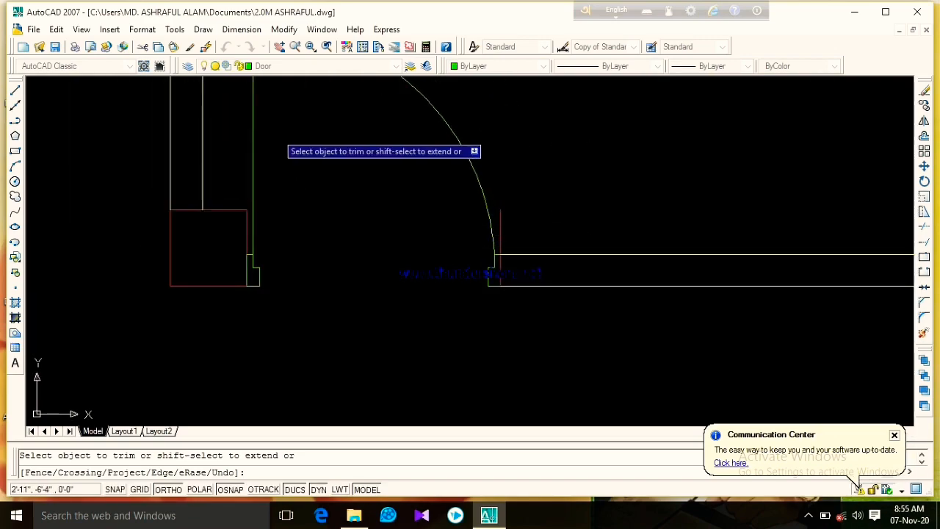
{"action": "middle_click_drag", "start_coordinate": [310, 155], "coordinate": [423, 214]}
{"action": "mouse_move", "coordinate": [506, 288]}
{"action": "middle_mouse_down"}
{"action": "mouse_move", "coordinate": [516, 279]}
{"action": "mouse_move", "coordinate": [498, 262]}
{"action": "middle_mouse_up"}
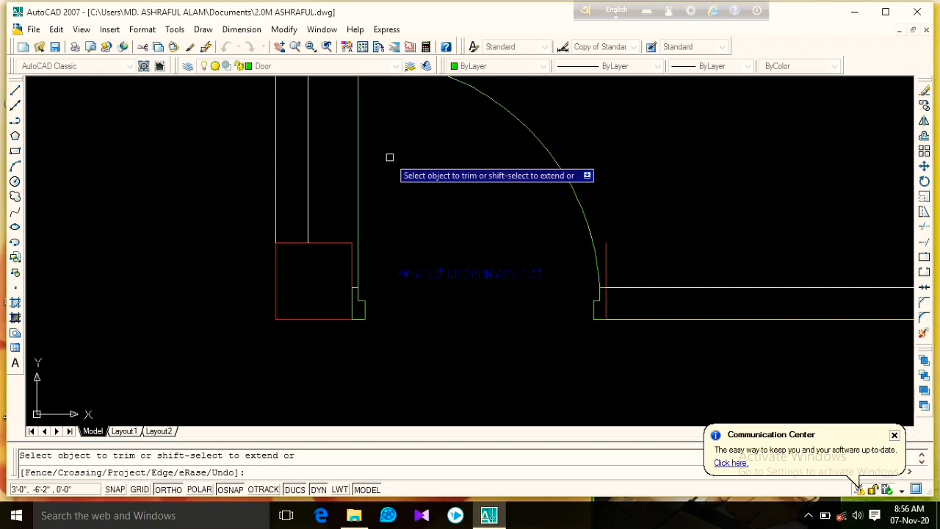
{"action": "key", "text": "Escape"}
Offset the door leaf line 1 inch toward the door opening to give the leaf thickness
{"action": "scroll", "coordinate": [387, 157], "scroll_direction": "down", "scroll_amount": 4}
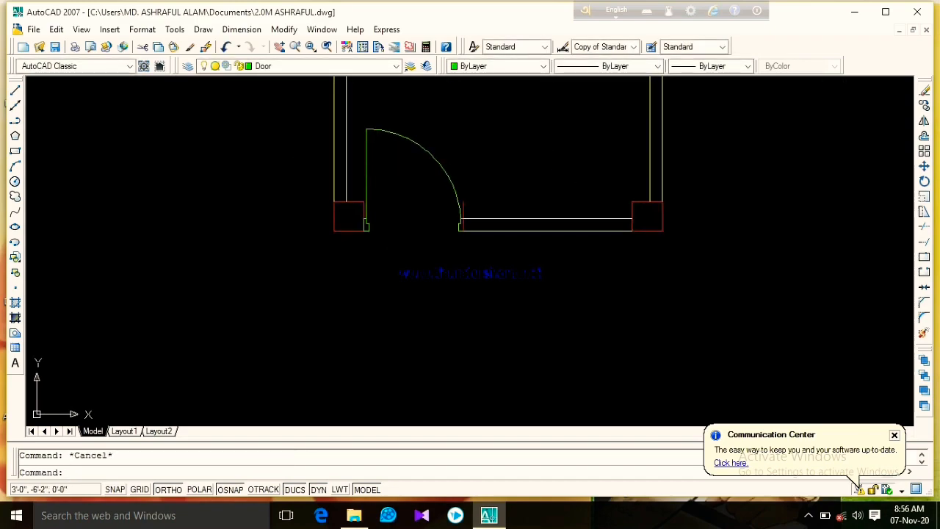
{"action": "type", "text": "c"}
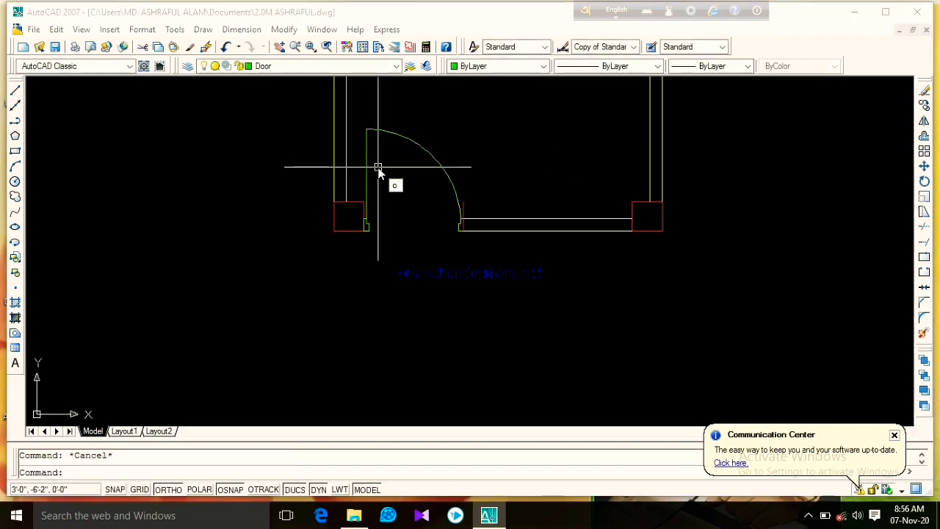
{"action": "key", "text": "Return"}
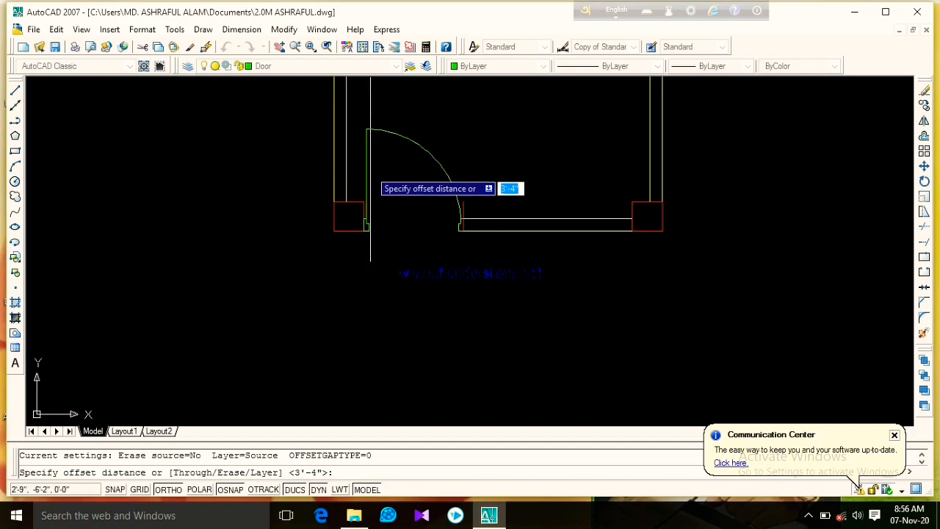
{"action": "type", "text": "1"}
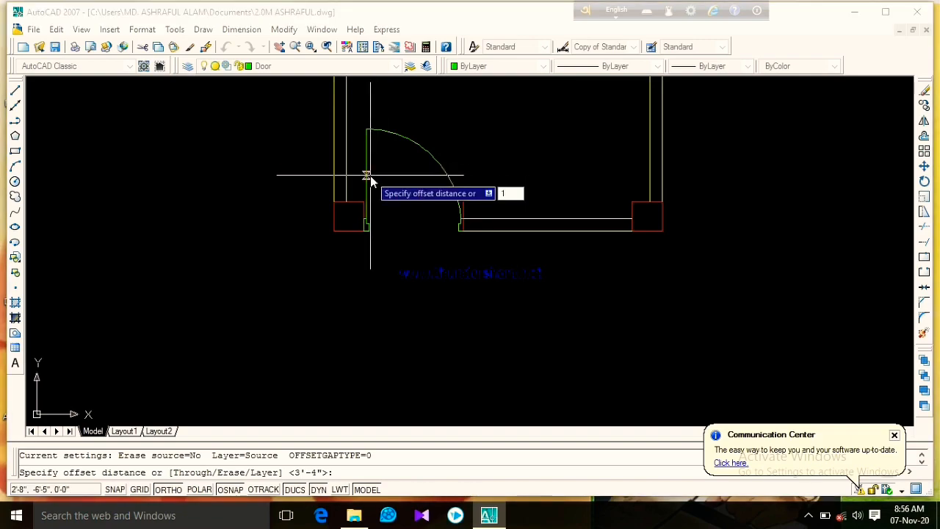
{"action": "key", "text": "Return"}
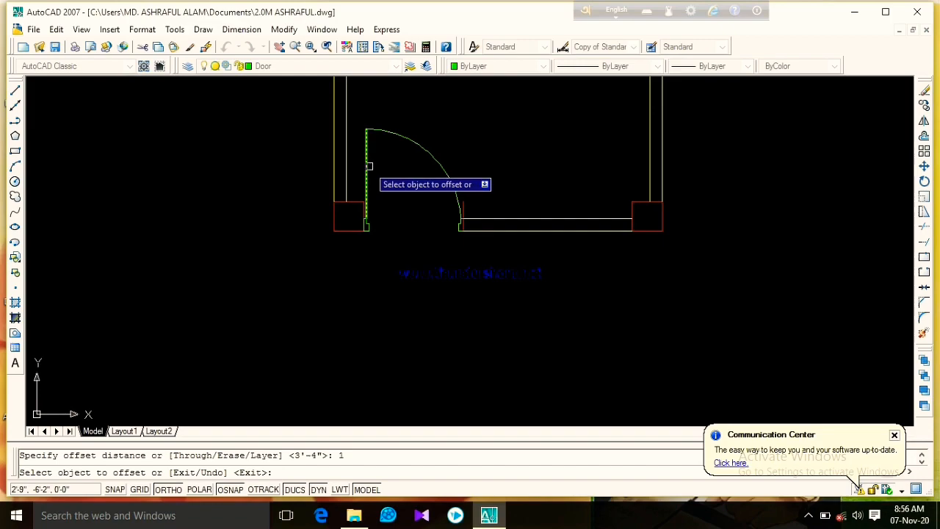
{"action": "left_click", "coordinate": [368, 175]}
{"action": "left_click", "coordinate": [377, 180]}
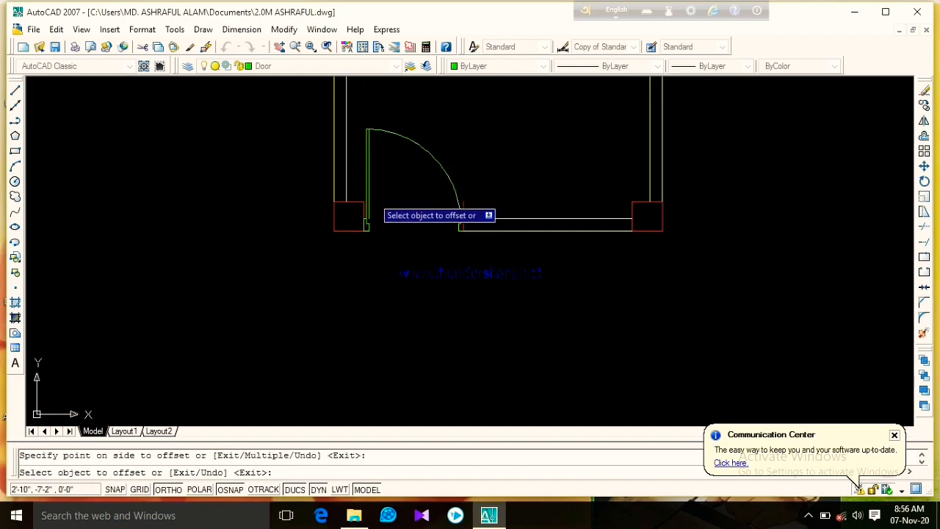
{"action": "scroll", "coordinate": [376, 213], "scroll_direction": "up", "scroll_amount": 8}
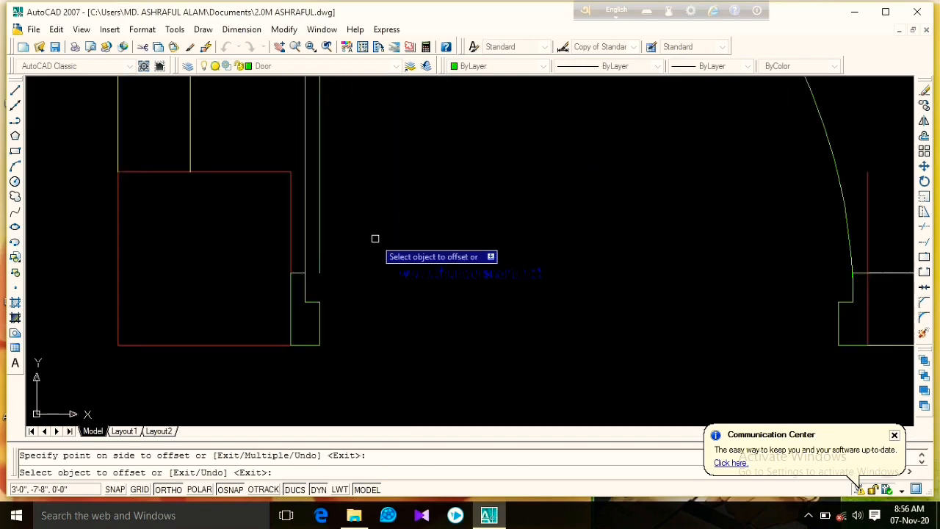
{"action": "middle_click_drag", "start_coordinate": [375, 237], "coordinate": [378, 221]}
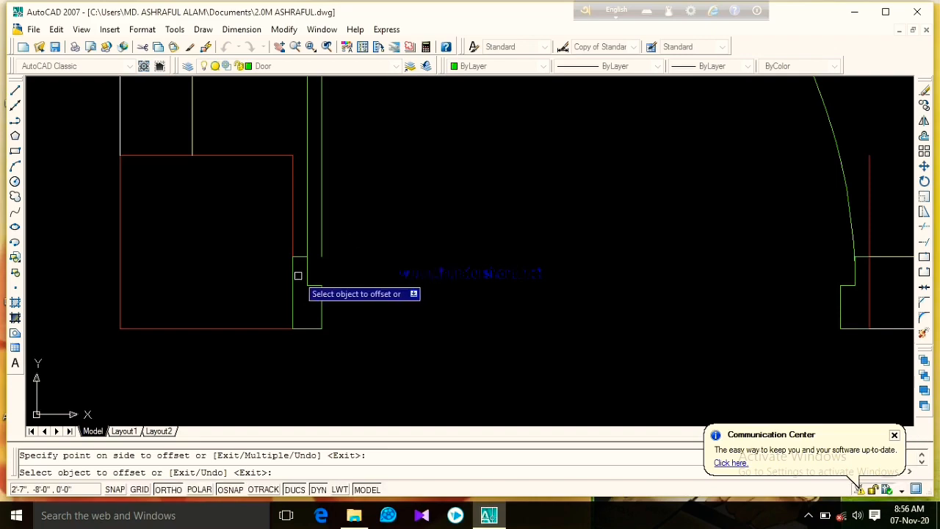
{"action": "key", "text": "Escape"}
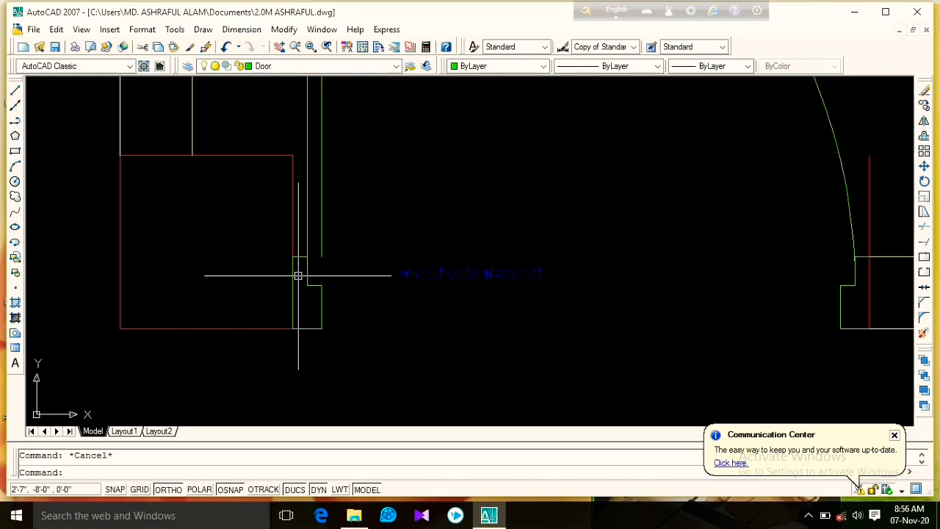
Extend the left door frame's upper edge to the offset leaf line, closing the leaf's lower end
{"action": "type", "text": "ex"}
{"action": "key", "text": "Return"}
{"action": "key", "text": "Return"}
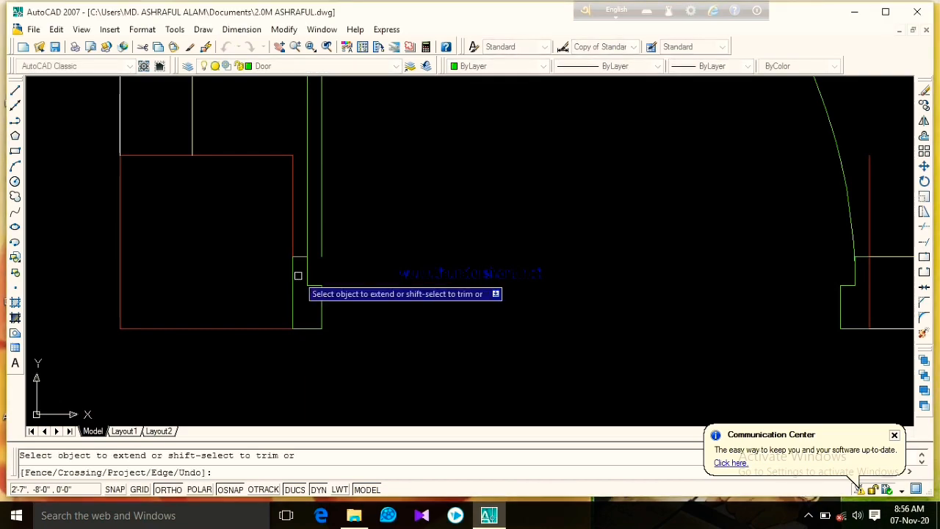
{"action": "scroll", "coordinate": [298, 275], "scroll_direction": "up", "scroll_amount": 5}
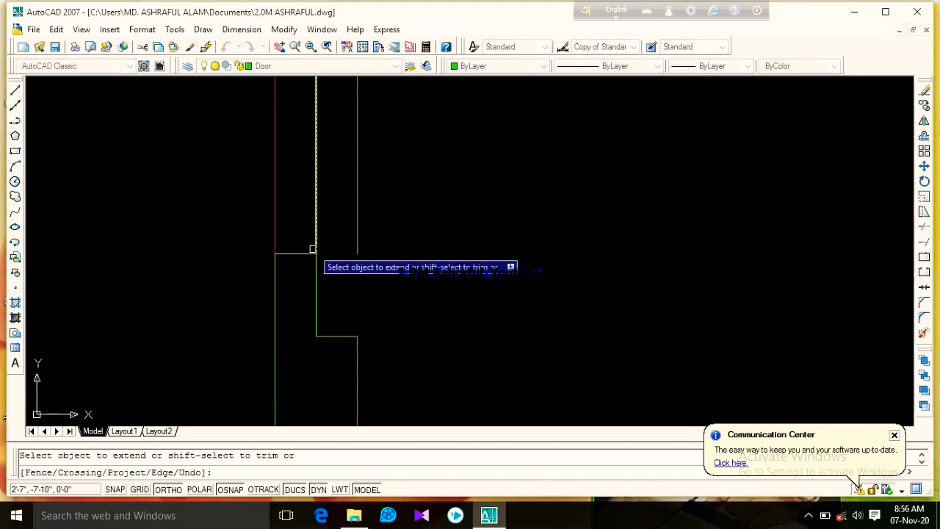
{"action": "scroll", "coordinate": [301, 253], "scroll_direction": "down", "scroll_amount": 4}
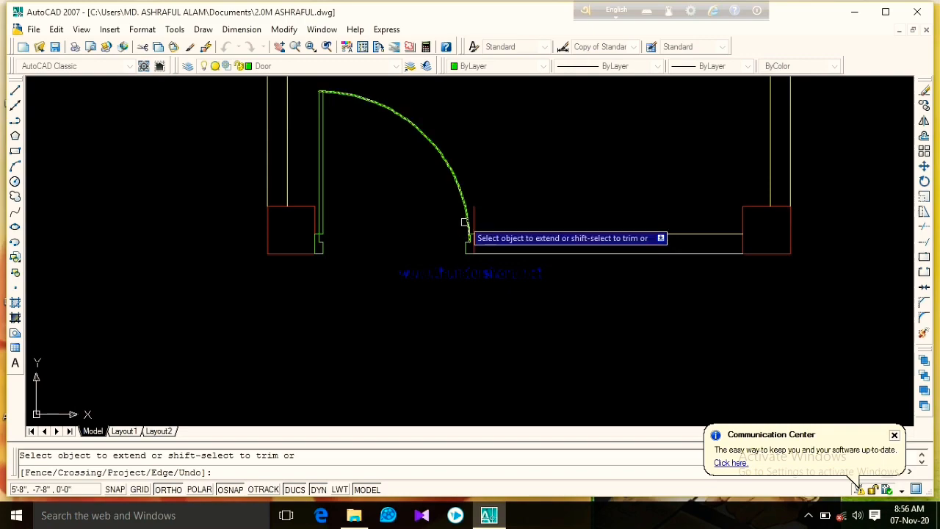
{"action": "scroll", "coordinate": [423, 242], "scroll_direction": "down", "scroll_amount": 2}
{"action": "middle_click_drag", "start_coordinate": [433, 252], "coordinate": [393, 252]}
{"action": "scroll", "coordinate": [411, 224], "scroll_direction": "up", "scroll_amount": 6}
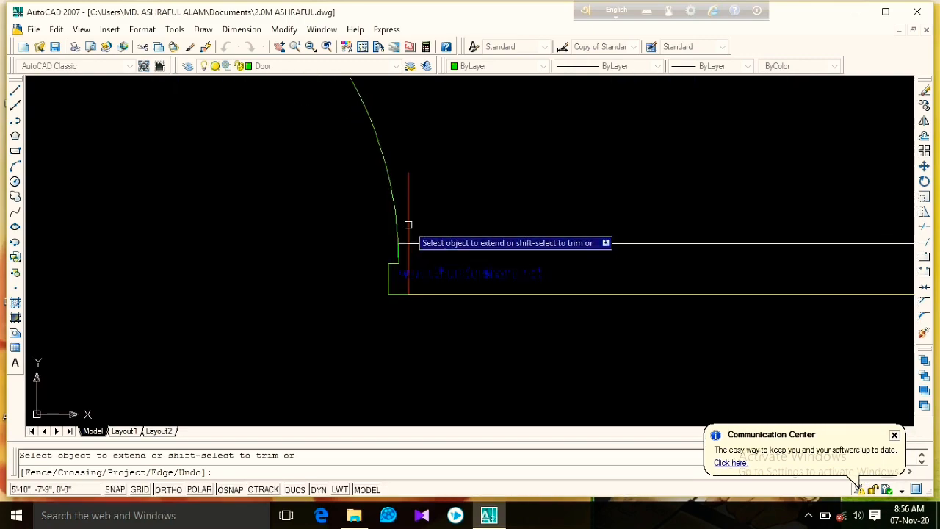
{"action": "key", "text": "Escape"}
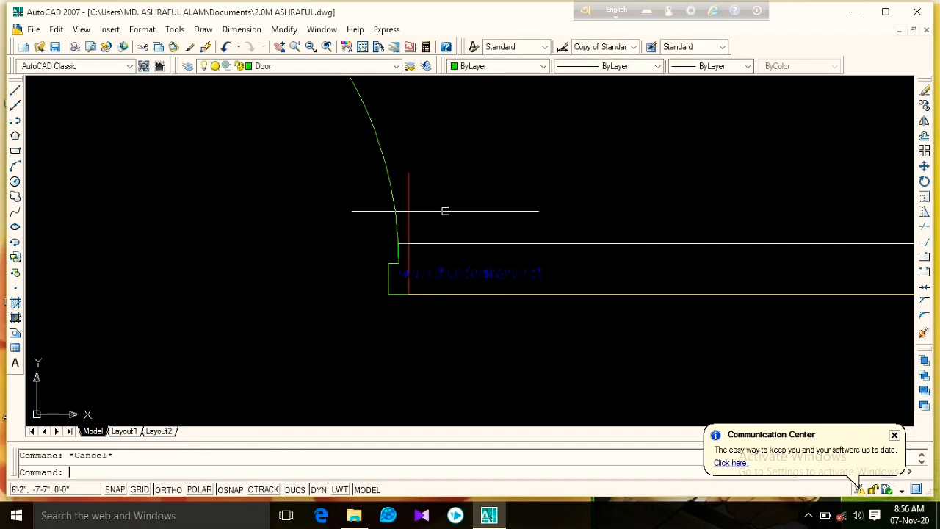
Trim the red vertical line at the right door frame where it projects above the wall's inner line
{"action": "type", "text": "tr"}
{"action": "key", "text": "Return"}
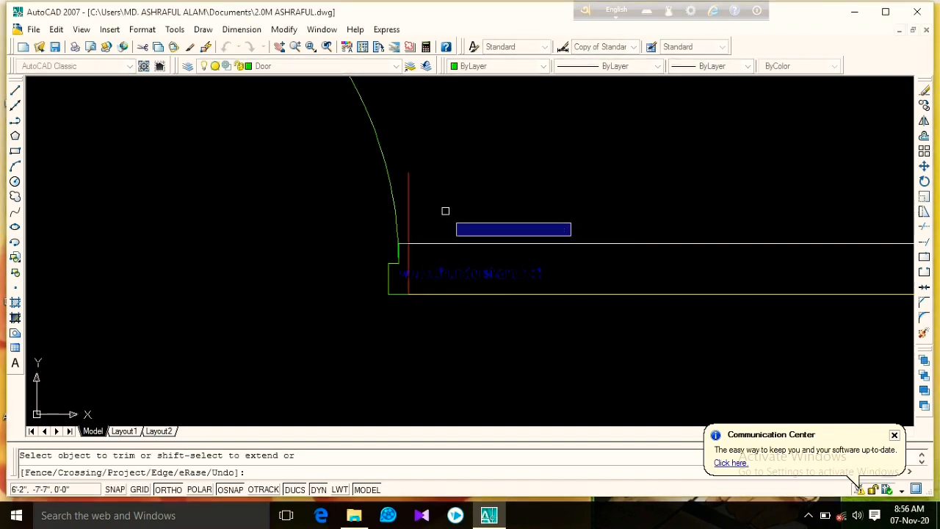
{"action": "key", "text": "Return"}
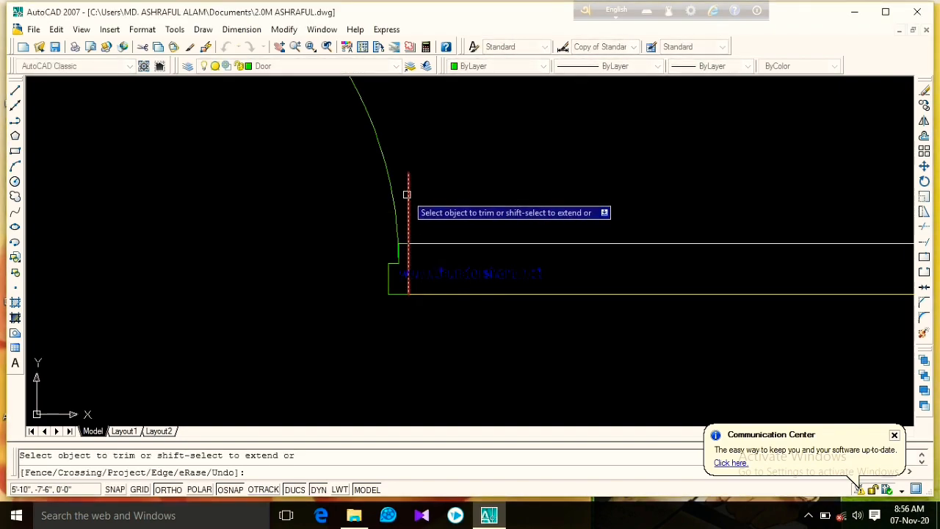
{"action": "key", "text": "Escape"}
{"action": "scroll", "coordinate": [412, 235], "scroll_direction": "down", "scroll_amount": 2}
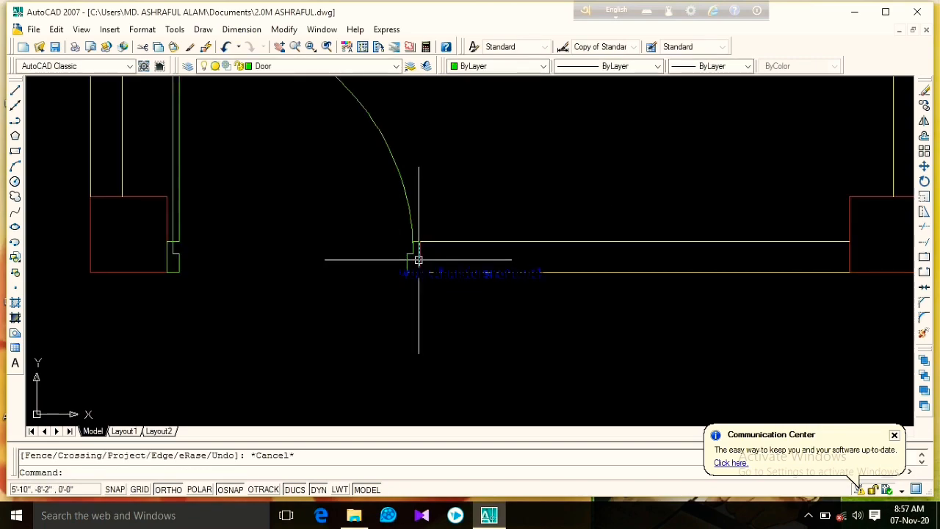
Move the remaining red vertical line at the right door frame to the Door layer
{"action": "left_click", "coordinate": [419, 260]}
{"action": "left_click", "coordinate": [396, 66]}
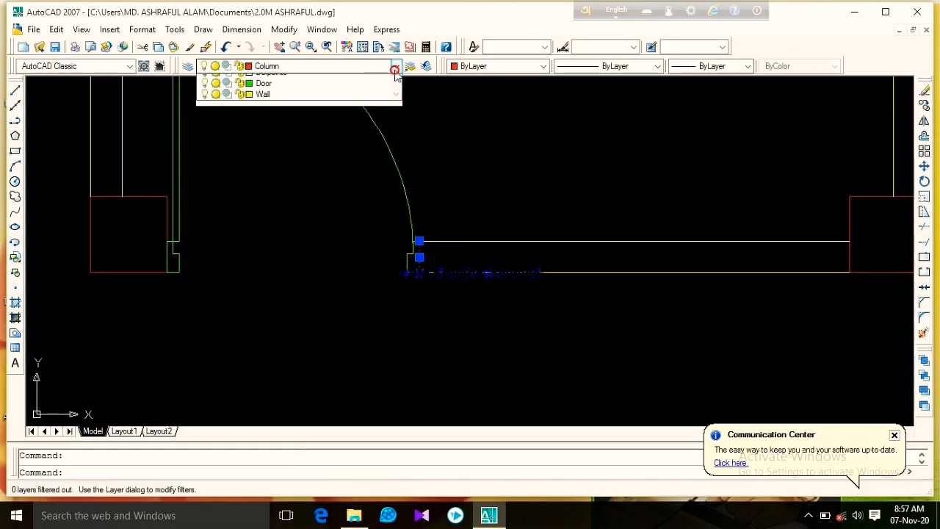
{"action": "left_click", "coordinate": [315, 114]}
{"action": "key", "text": "Escape"}
{"action": "scroll", "coordinate": [372, 221], "scroll_direction": "down", "scroll_amount": 3}
{"action": "scroll", "coordinate": [373, 220], "scroll_direction": "down", "scroll_amount": 5}
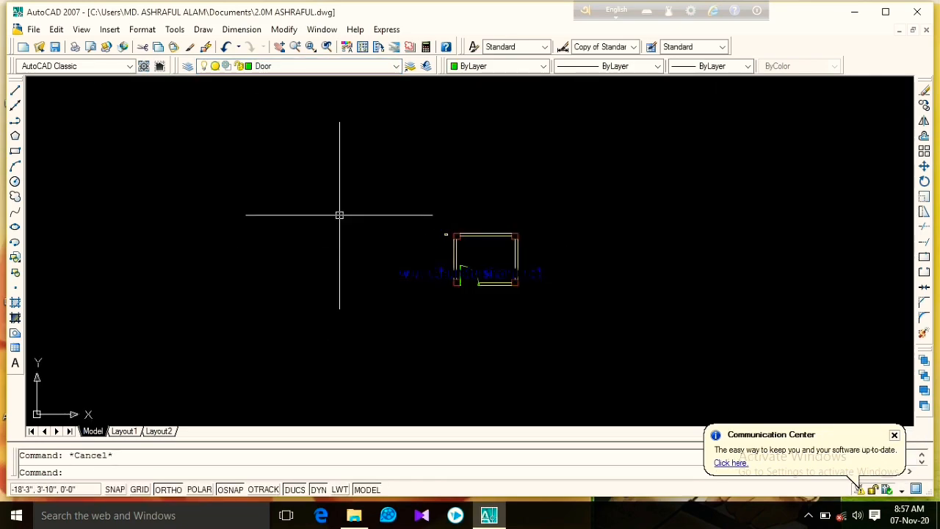
{"action": "scroll", "coordinate": [482, 264], "scroll_direction": "up", "scroll_amount": 2}
{"action": "scroll", "coordinate": [481, 263], "scroll_direction": "up", "scroll_amount": 4}
{"action": "mouse_move", "coordinate": [481, 263]}
{"action": "middle_mouse_down"}
{"action": "mouse_move", "coordinate": [353, 243]}
{"action": "mouse_move", "coordinate": [364, 257]}
{"action": "middle_mouse_up"}
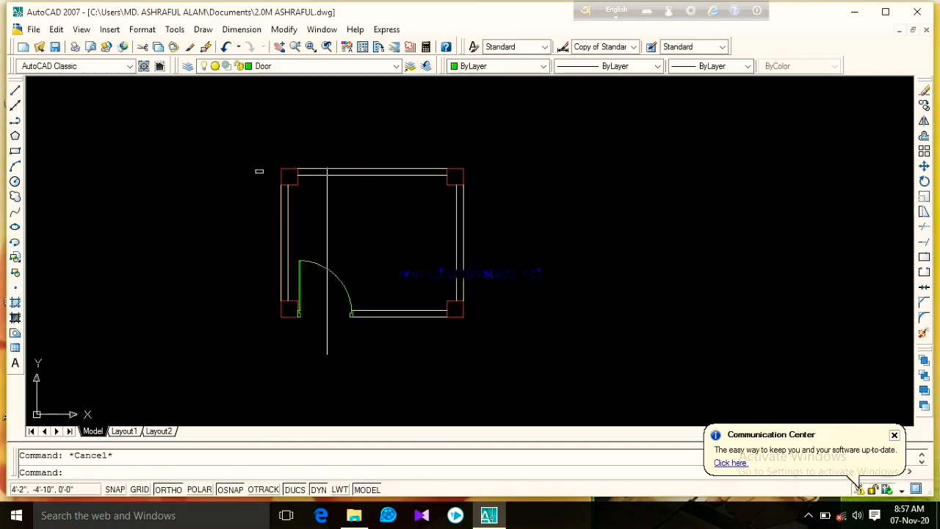
{"action": "scroll", "coordinate": [318, 293], "scroll_direction": "up", "scroll_amount": 2}
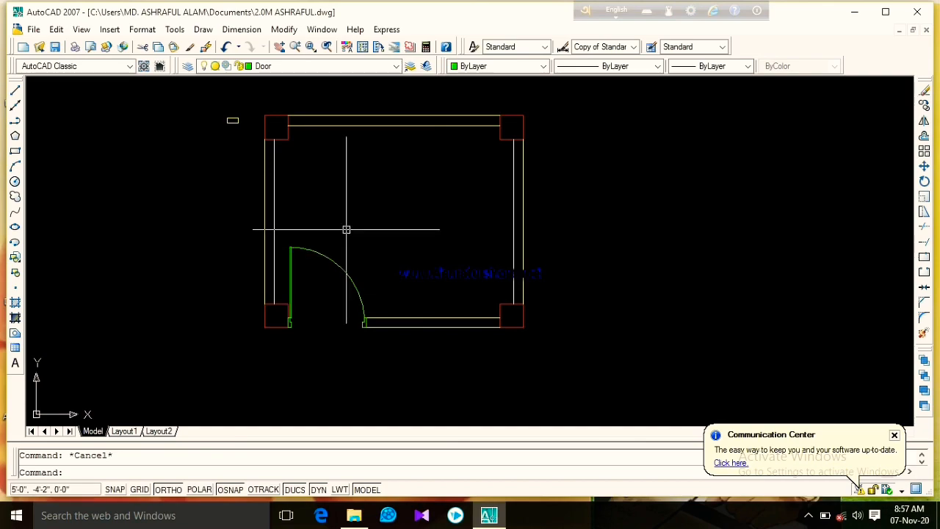
{"action": "scroll", "coordinate": [348, 216], "scroll_direction": "down", "scroll_amount": 3}
{"action": "middle_click_drag", "start_coordinate": [350, 293], "coordinate": [355, 277]}
{"action": "scroll", "coordinate": [355, 277], "scroll_direction": "up", "scroll_amount": 2}
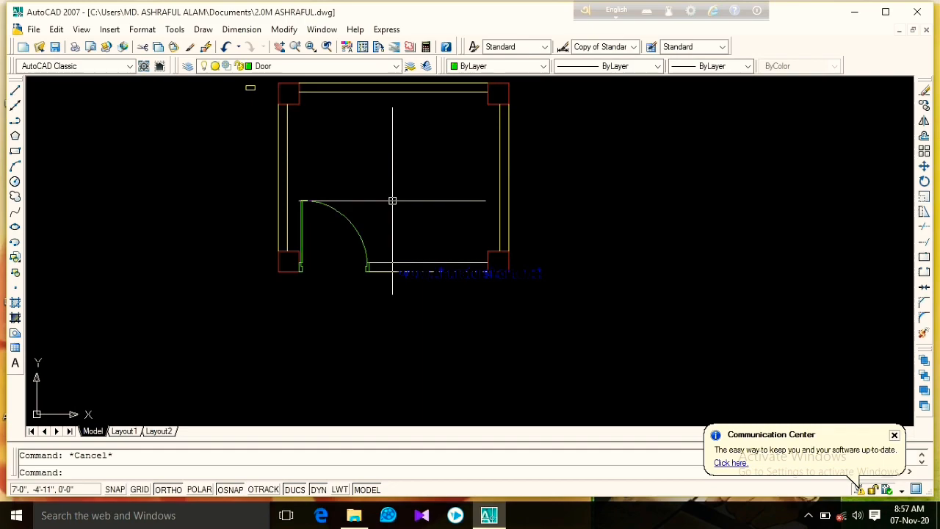
{"action": "scroll", "coordinate": [443, 159], "scroll_direction": "down", "scroll_amount": 2}
{"action": "scroll", "coordinate": [395, 177], "scroll_direction": "up", "scroll_amount": 3}
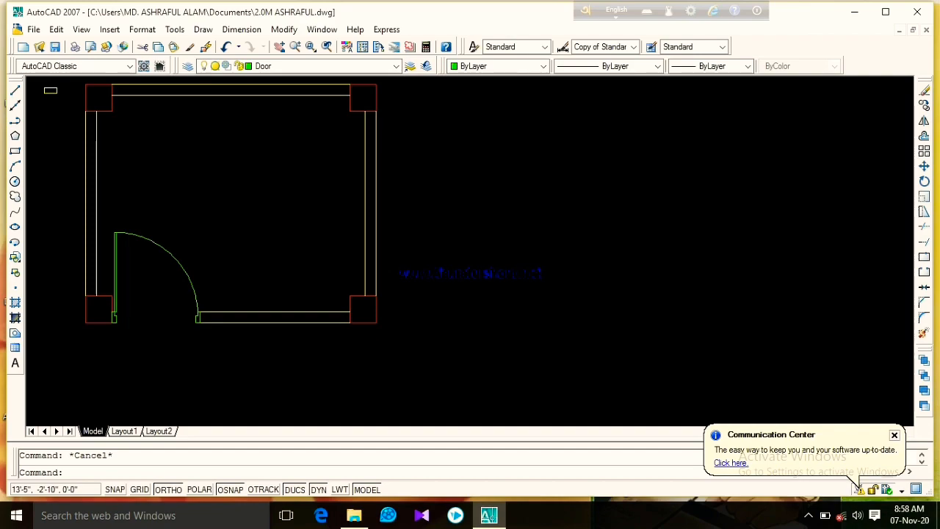
{"action": "scroll", "coordinate": [393, 185], "scroll_direction": "down", "scroll_amount": 2}
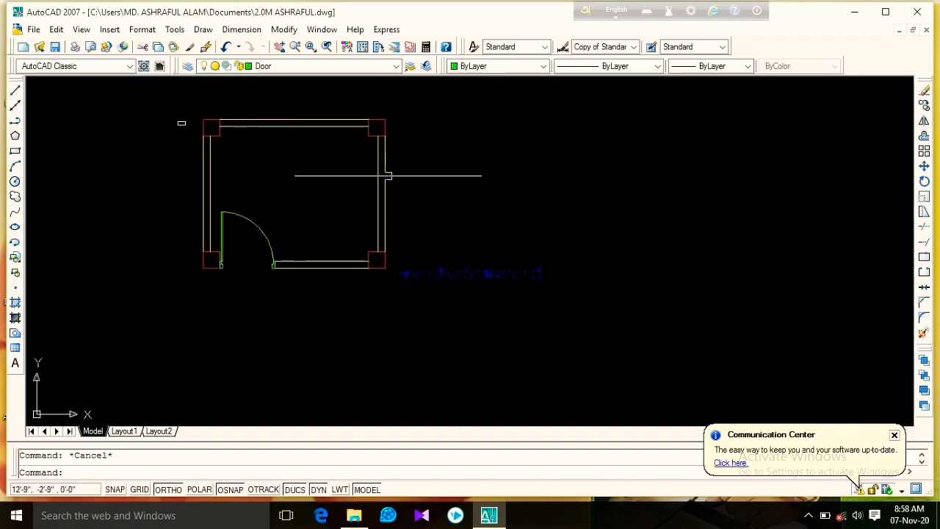
{"action": "left_click", "coordinate": [396, 66]}
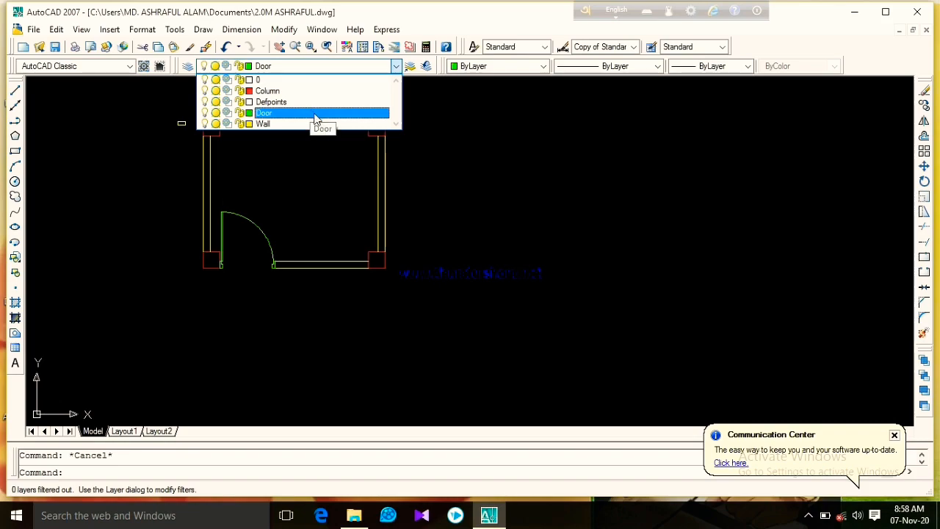
{"action": "left_click", "coordinate": [462, 139]}
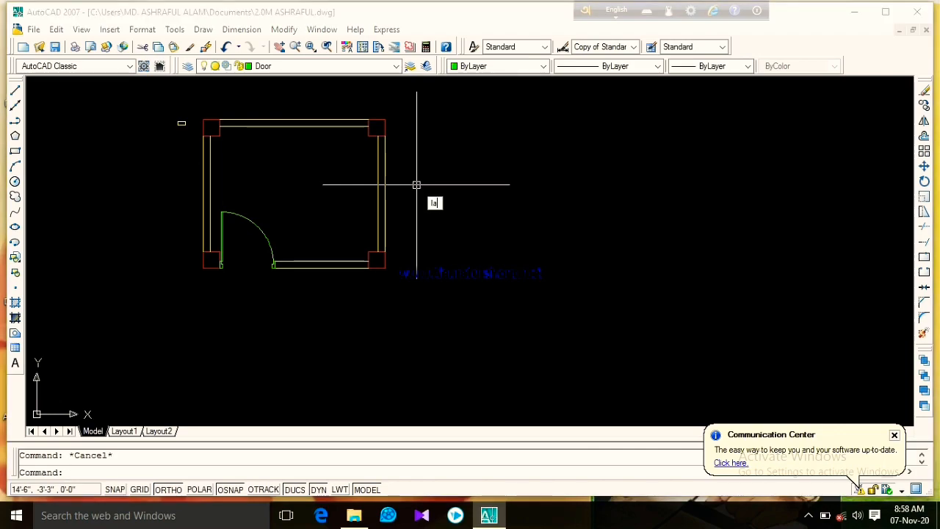
Create a new layer named Winwow
{"action": "type", "text": "la"}
{"action": "key", "text": "Return"}
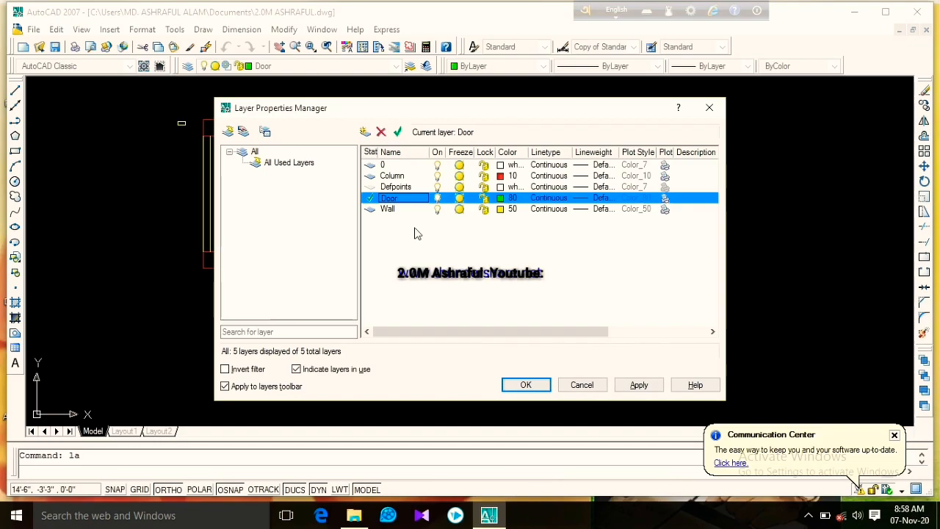
{"action": "key", "text": "alt+n"}
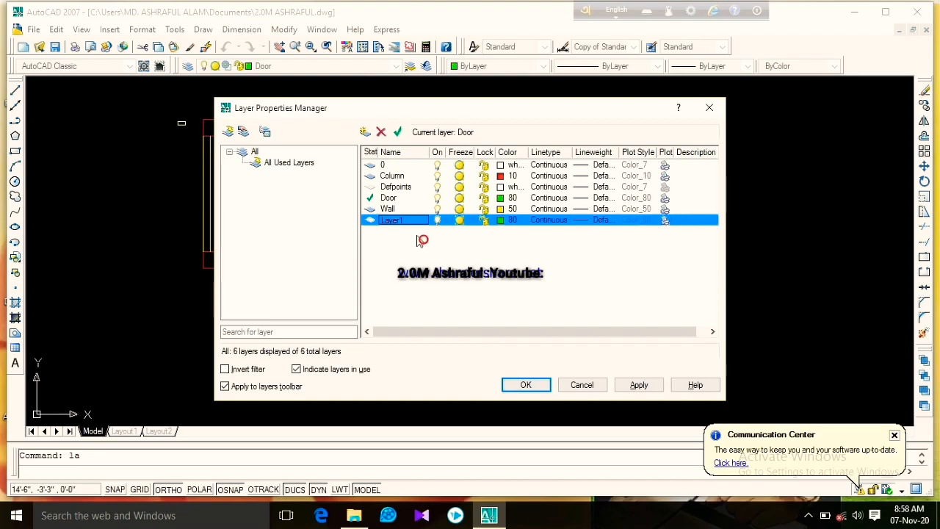
{"action": "left_click", "coordinate": [414, 222]}
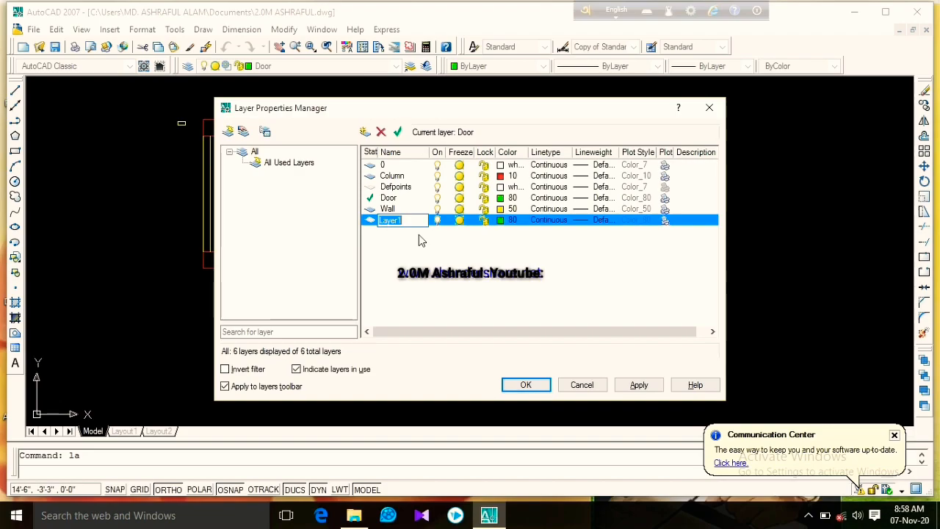
{"action": "type", "text": "Winwow"}
Set the Winwow layer's color to cyan and apply the layer changes
{"action": "left_click", "coordinate": [502, 219]}
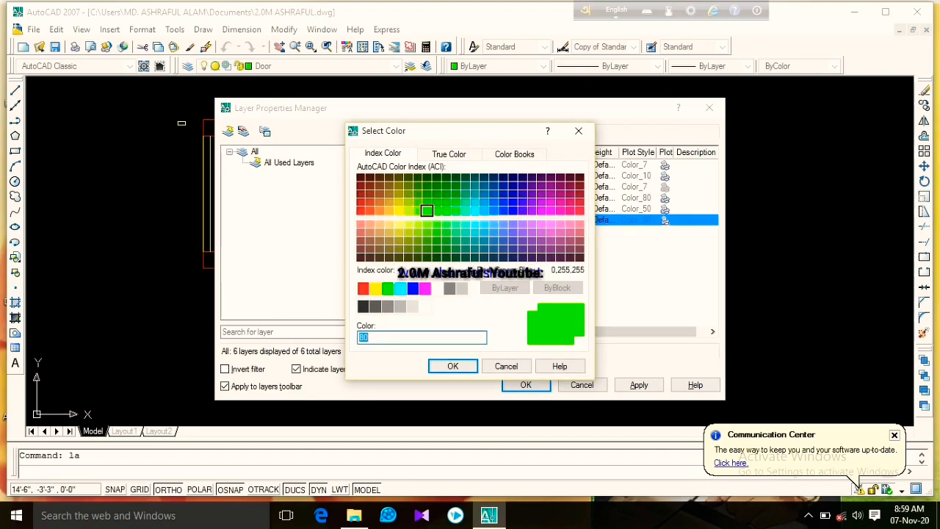
{"action": "left_click", "coordinate": [400, 288]}
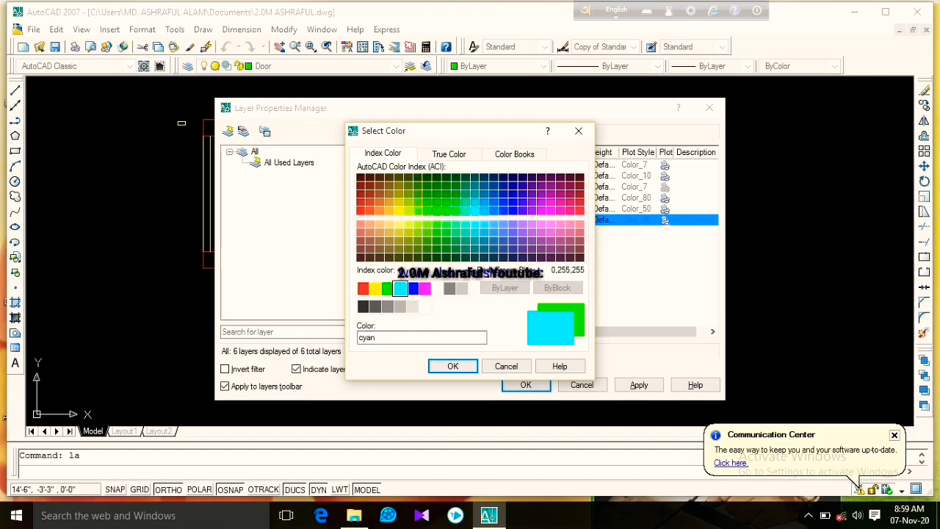
{"action": "left_click", "coordinate": [450, 366]}
{"action": "left_click", "coordinate": [640, 386]}
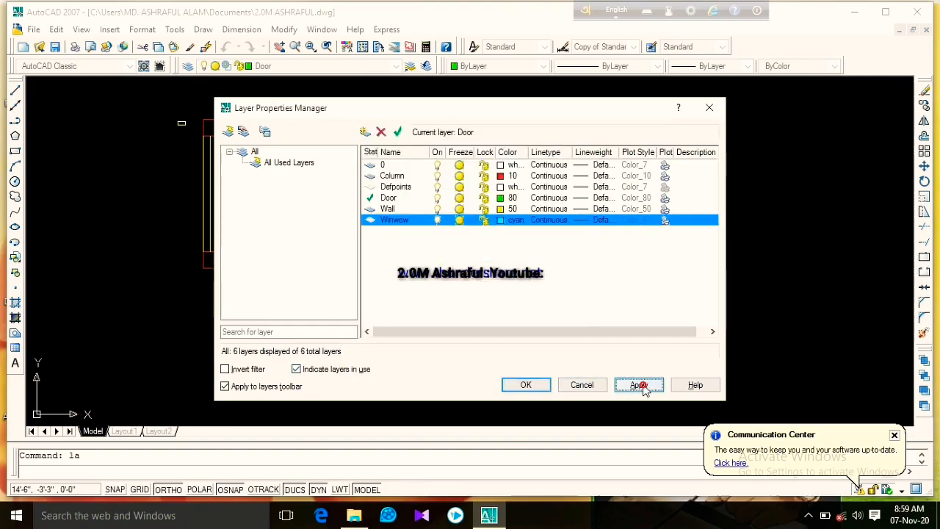
{"action": "left_click", "coordinate": [526, 386]}
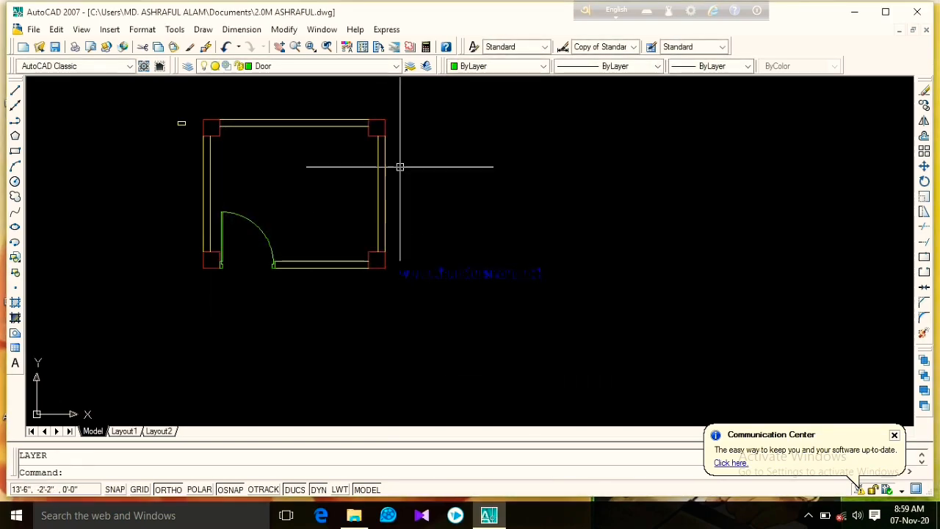
Make the Winwow layer current
{"action": "left_click", "coordinate": [395, 67]}
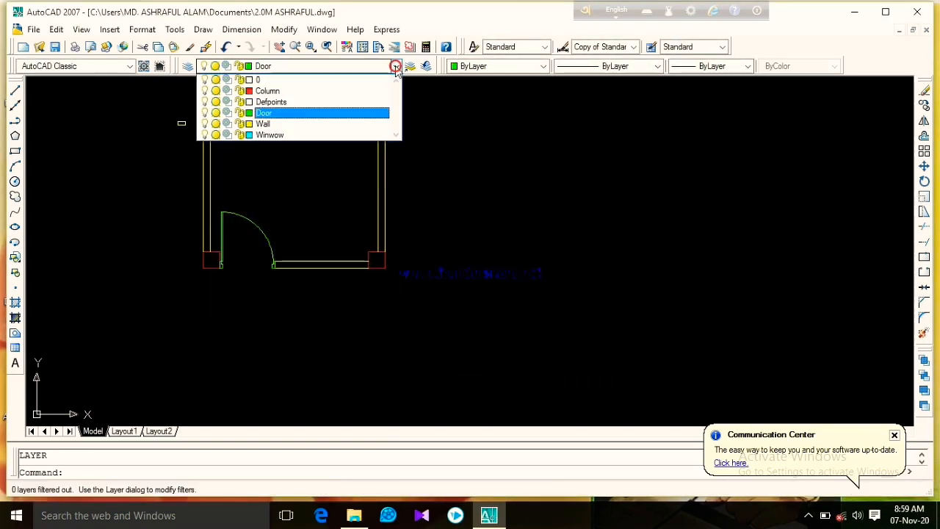
{"action": "left_click", "coordinate": [328, 135]}
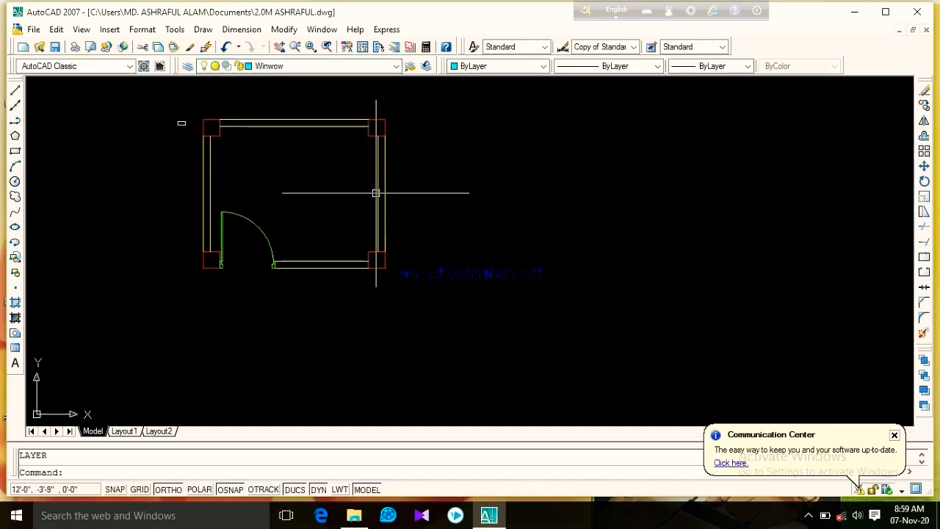
{"action": "key", "text": "Escape"}
Draw a horizontal line across the right wall's thickness, from the outer to the inner wall line at their midpoints
{"action": "scroll", "coordinate": [374, 196], "scroll_direction": "up", "scroll_amount": 3}
{"action": "scroll", "coordinate": [412, 208], "scroll_direction": "down", "scroll_amount": 3}
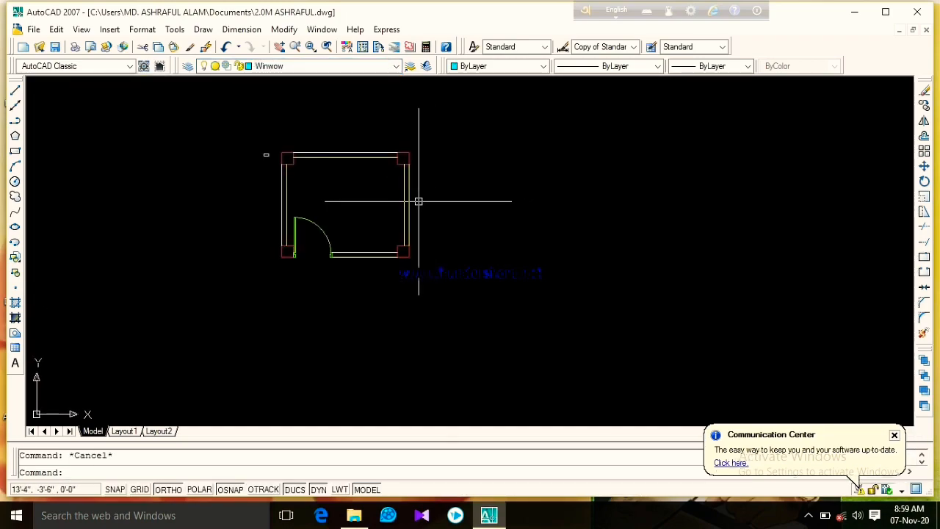
{"action": "scroll", "coordinate": [420, 202], "scroll_direction": "up", "scroll_amount": 2}
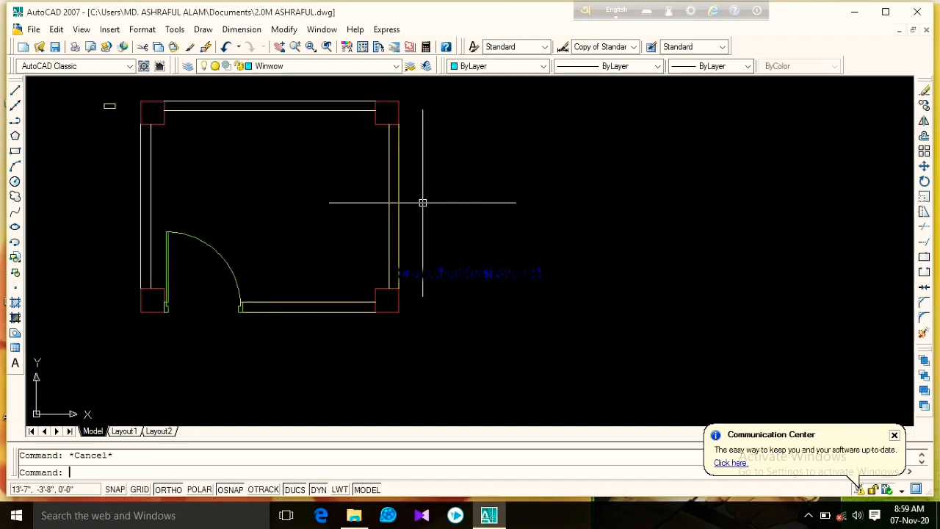
{"action": "type", "text": "l"}
{"action": "key", "text": "Return"}
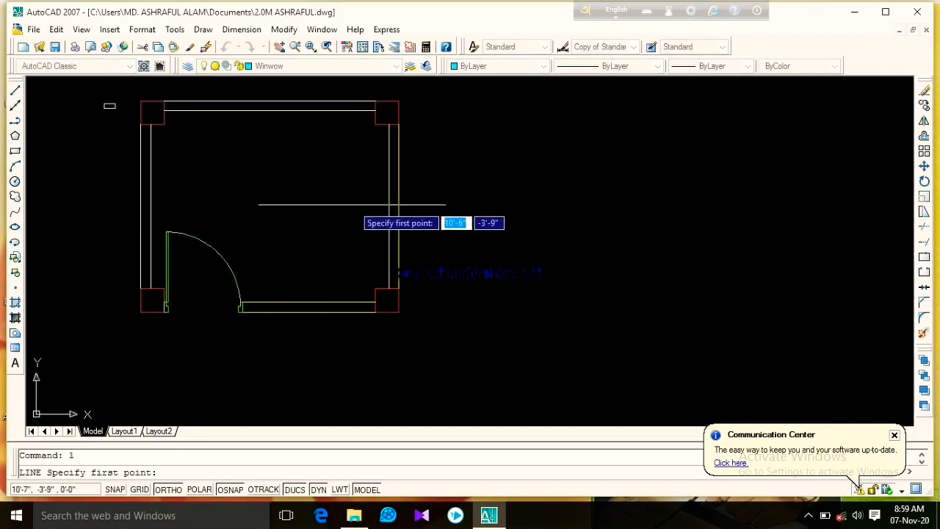
{"action": "scroll", "coordinate": [441, 206], "scroll_direction": "up", "scroll_amount": 3}
{"action": "left_click", "coordinate": [446, 210]}
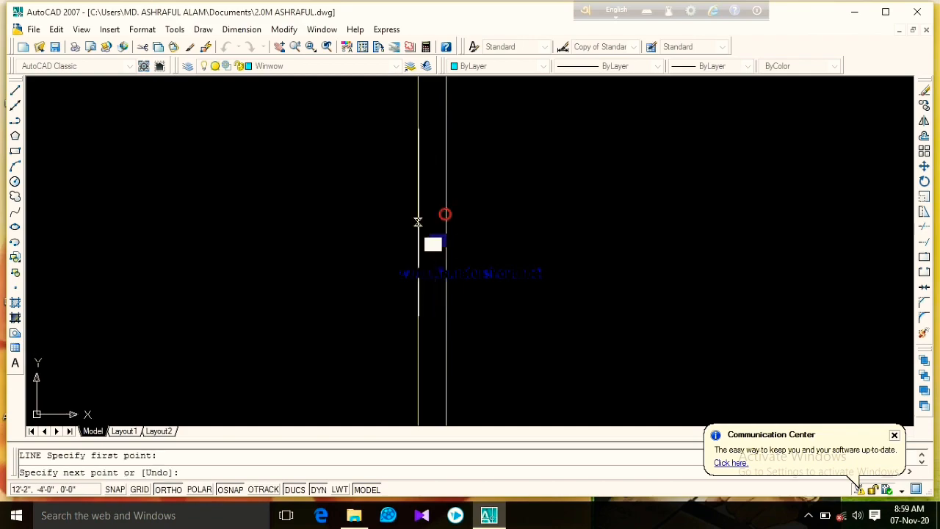
{"action": "left_click", "coordinate": [418, 210]}
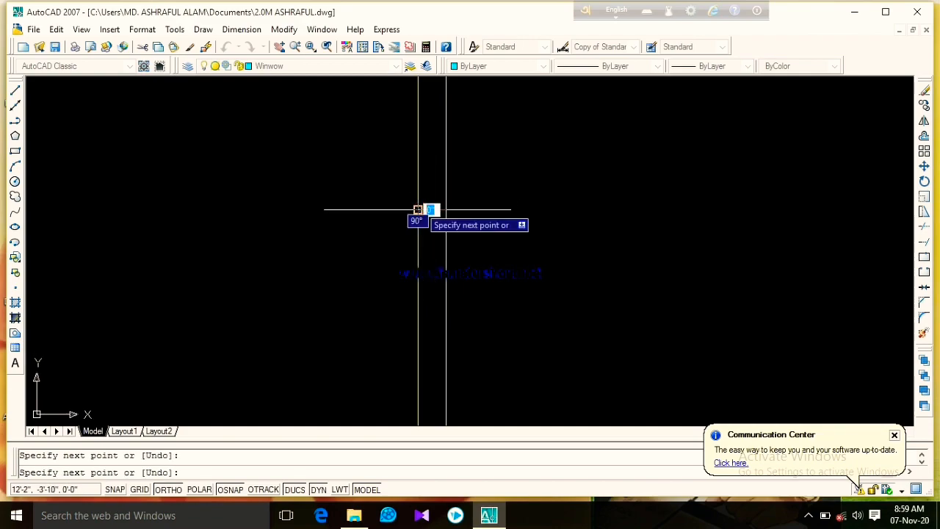
{"action": "key", "text": "Return"}
{"action": "scroll", "coordinate": [540, 243], "scroll_direction": "down", "scroll_amount": 3}
{"action": "middle_click_drag", "start_coordinate": [542, 245], "coordinate": [480, 185]}
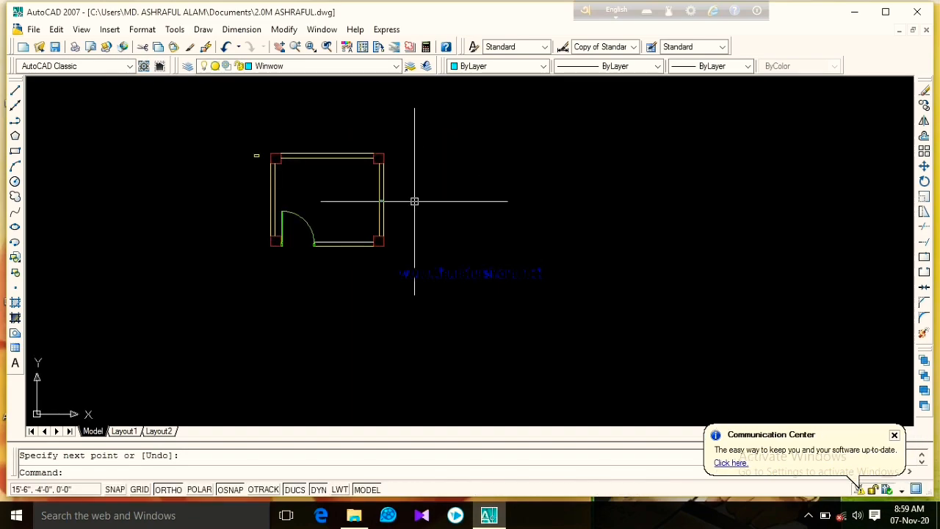
{"action": "scroll", "coordinate": [392, 203], "scroll_direction": "up", "scroll_amount": 4}
{"action": "middle_click_drag", "start_coordinate": [392, 203], "coordinate": [434, 252]}
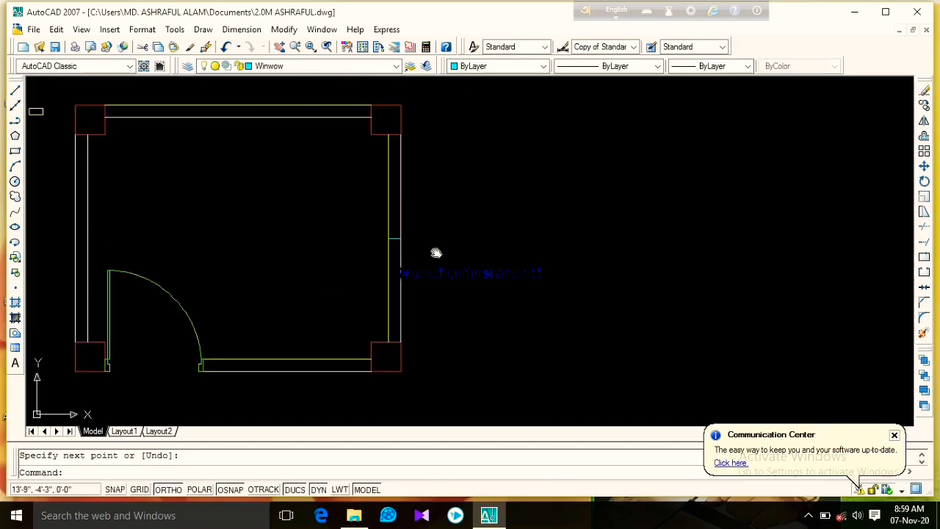
{"action": "scroll", "coordinate": [450, 259], "scroll_direction": "down", "scroll_amount": 2}
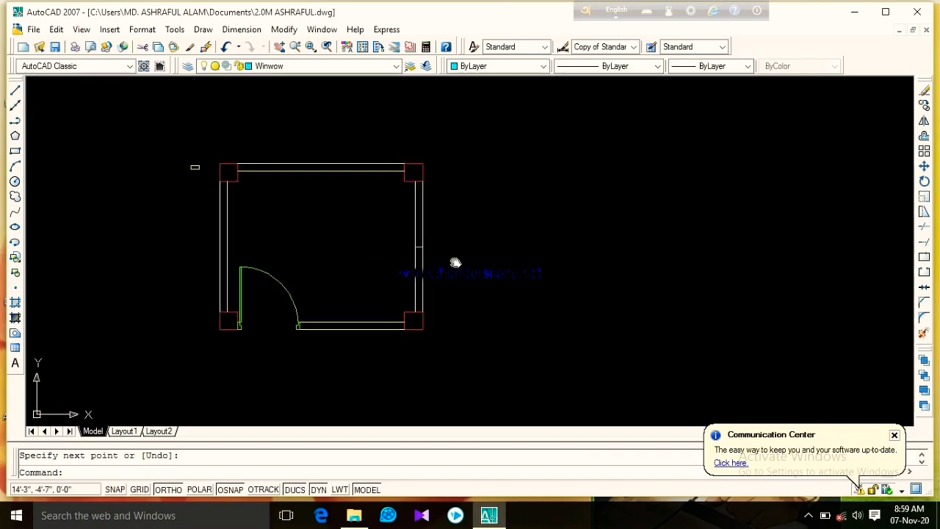
{"action": "key", "text": "Escape"}
{"action": "scroll", "coordinate": [438, 245], "scroll_direction": "up", "scroll_amount": 5}
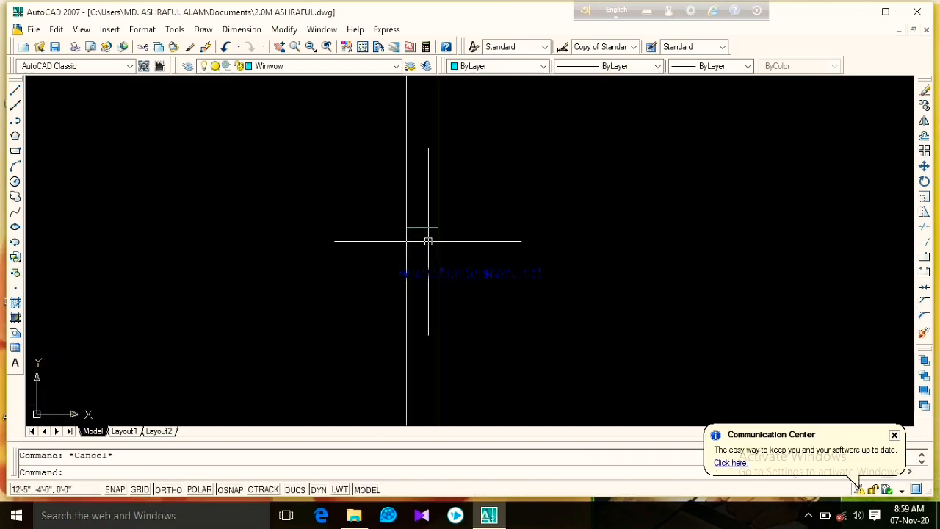
{"action": "scroll", "coordinate": [428, 242], "scroll_direction": "down", "scroll_amount": 3}
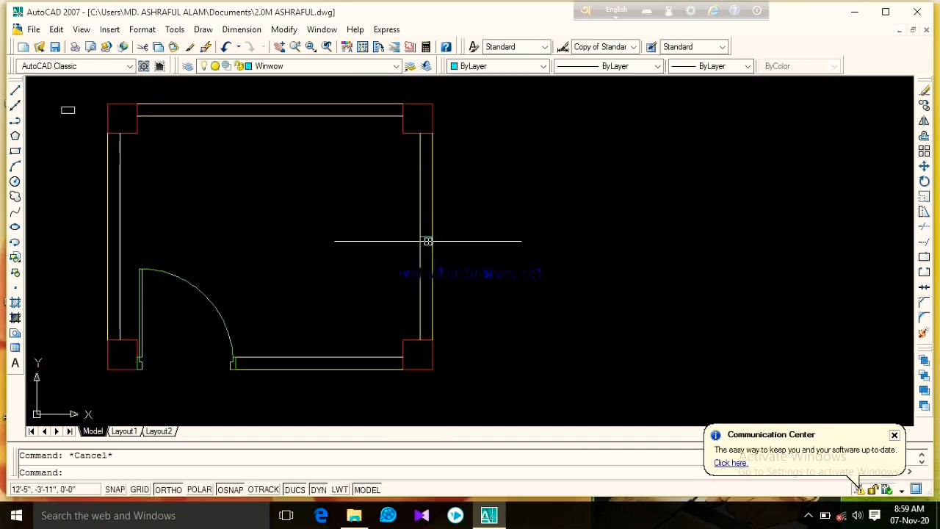
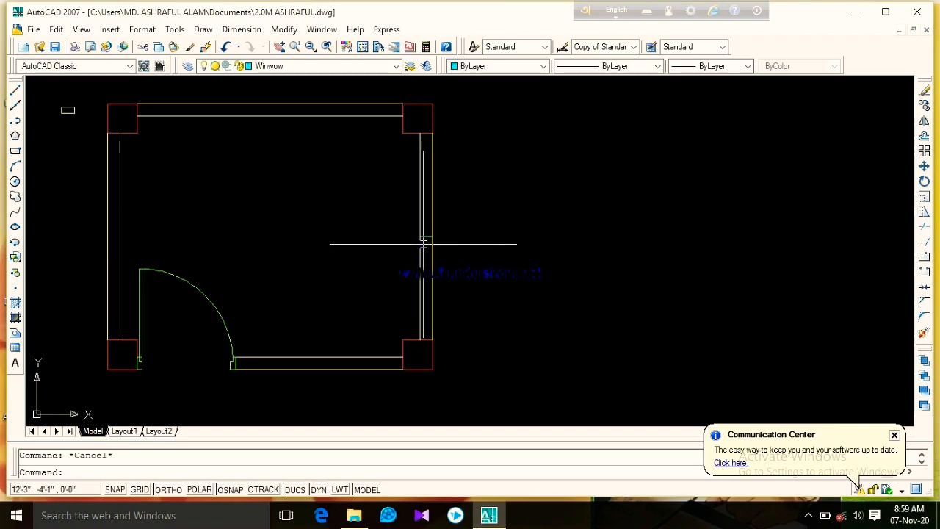
Offset the line across the middle of the right wall 2' upward and 2' downward to mark the window's ends
{"action": "scroll", "coordinate": [424, 244], "scroll_direction": "up", "scroll_amount": 2}
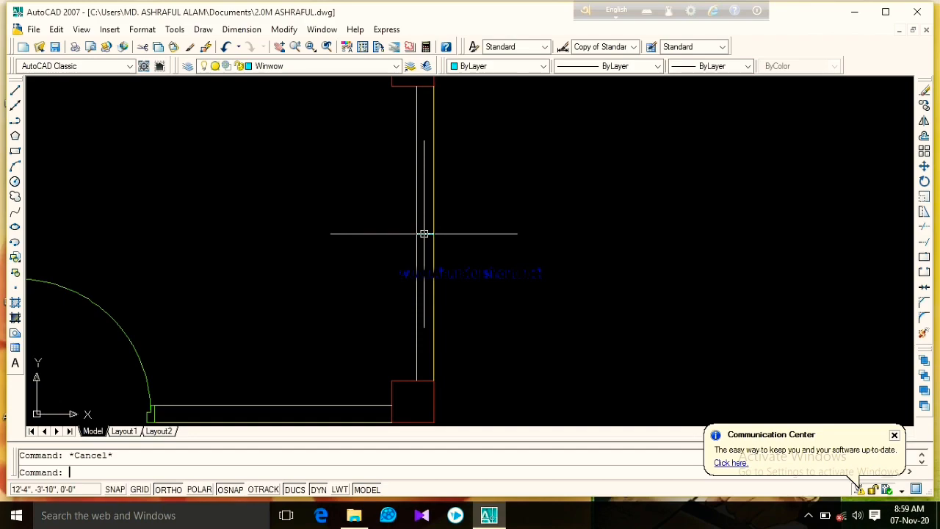
{"action": "type", "text": "o"}
{"action": "key", "text": "Return"}
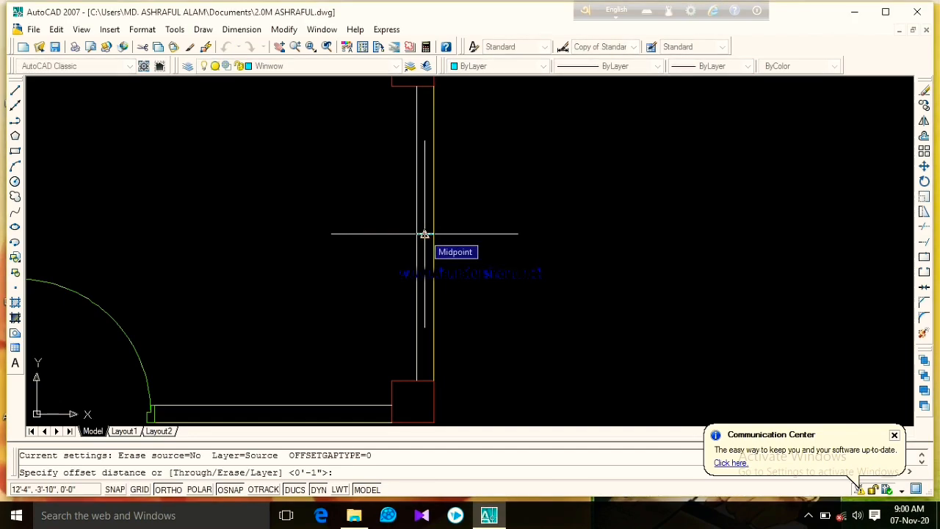
{"action": "type", "text": "2"}
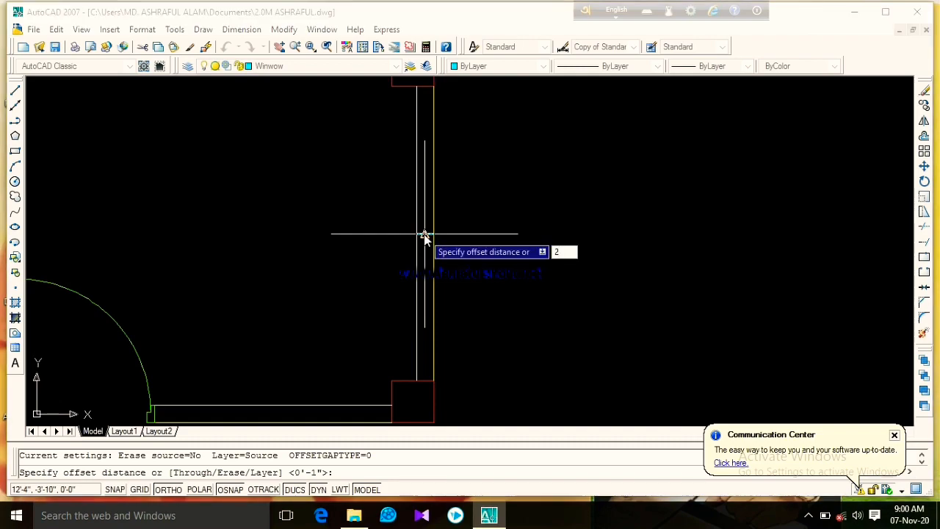
{"action": "type", "text": "'"}
{"action": "key", "text": "Return"}
{"action": "left_click", "coordinate": [424, 234]}
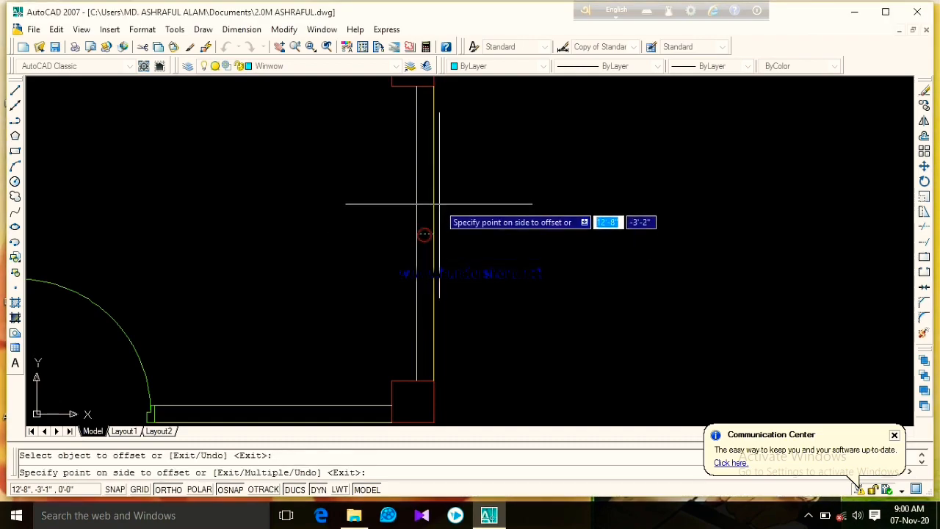
{"action": "left_click", "coordinate": [424, 190]}
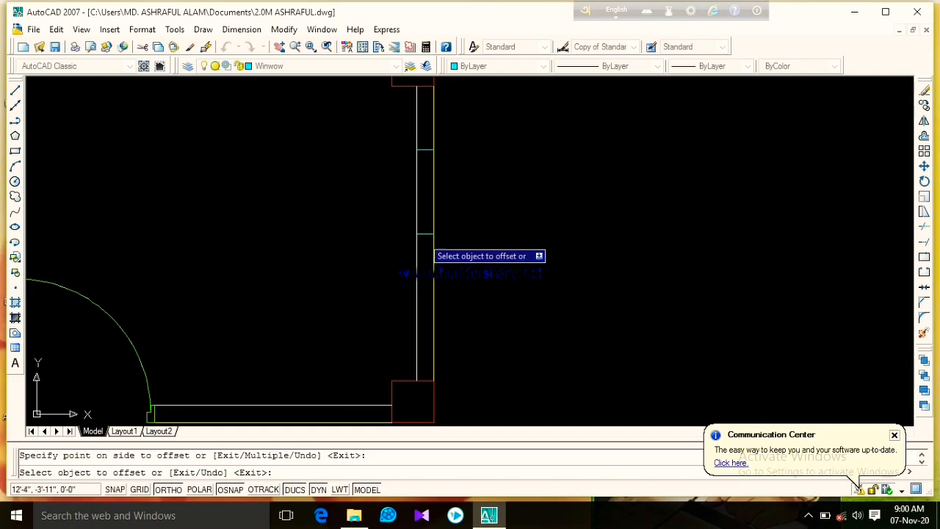
{"action": "left_click", "coordinate": [424, 233]}
{"action": "left_click", "coordinate": [449, 280]}
{"action": "scroll", "coordinate": [448, 280], "scroll_direction": "down", "scroll_amount": 4}
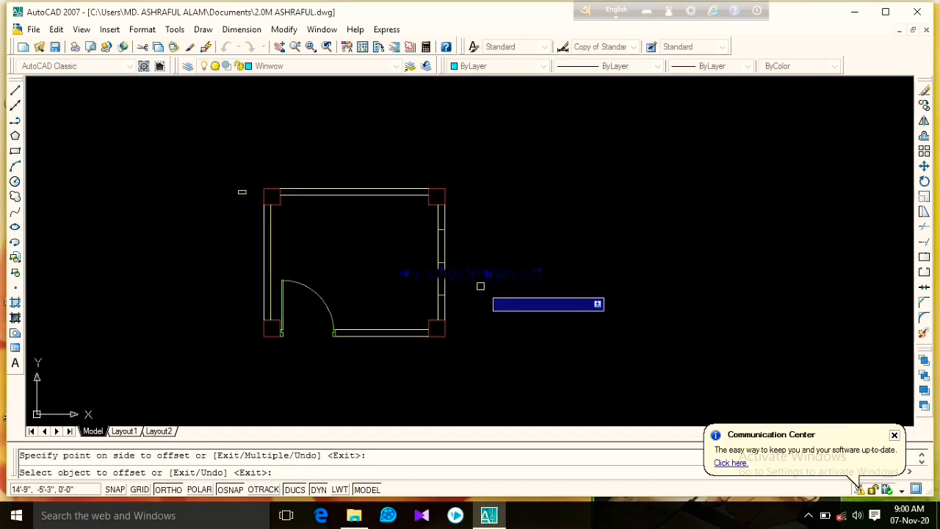
{"action": "key", "text": "Escape"}
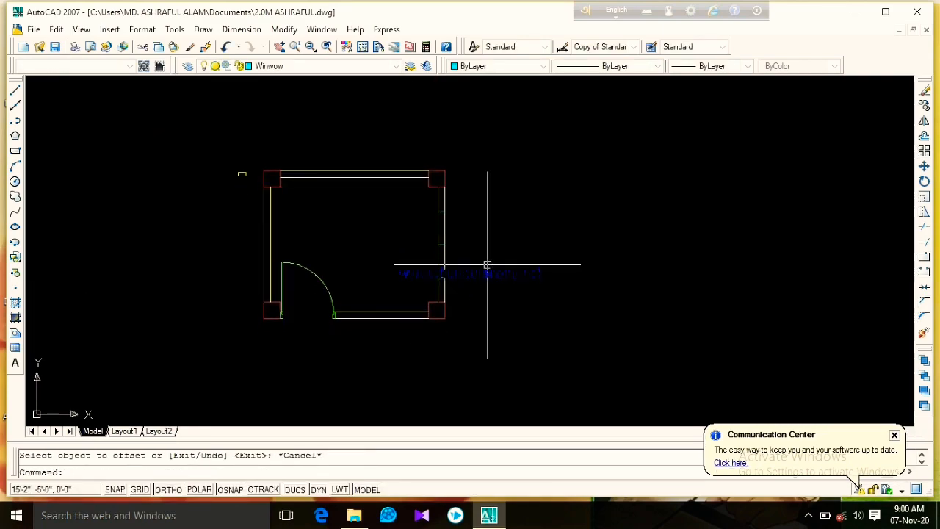
{"action": "scroll", "coordinate": [454, 252], "scroll_direction": "up", "scroll_amount": 3}
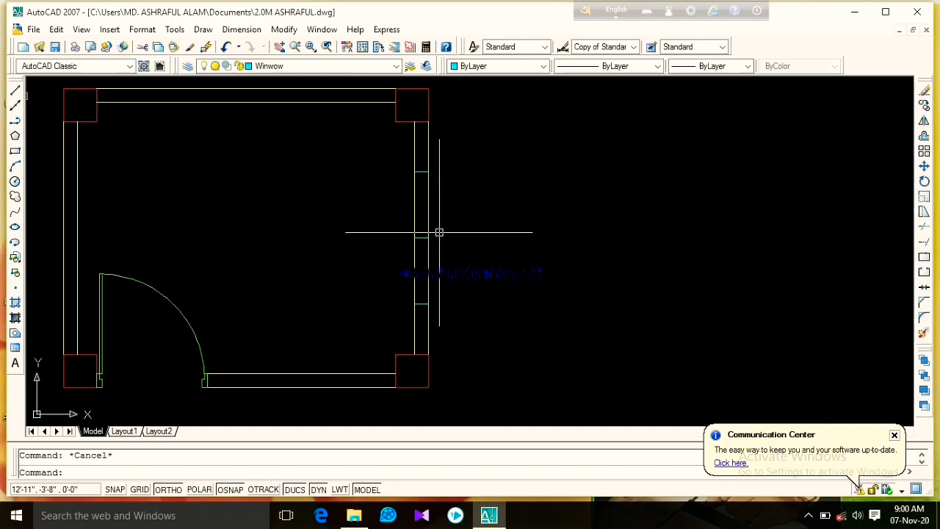
{"action": "middle_click_drag", "start_coordinate": [438, 233], "coordinate": [479, 218]}
{"action": "scroll", "coordinate": [479, 217], "scroll_direction": "up", "scroll_amount": 2}
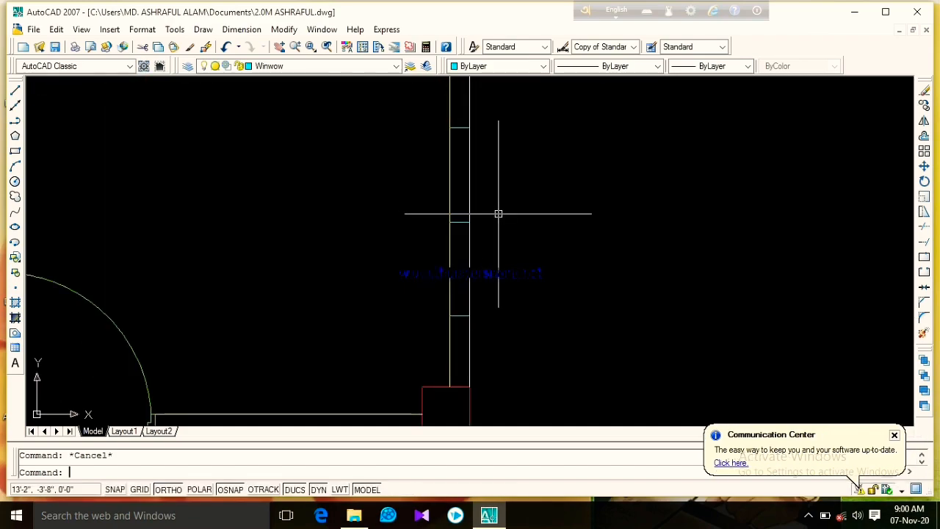
{"action": "scroll", "coordinate": [497, 213], "scroll_direction": "down", "scroll_amount": 2}
{"action": "scroll", "coordinate": [491, 221], "scroll_direction": "down", "scroll_amount": 2}
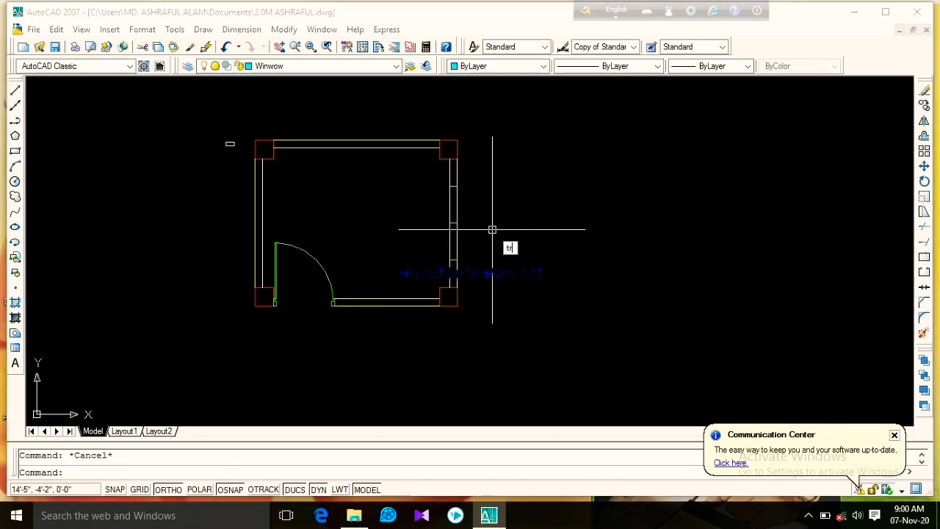
Trim the right wall's two lines between the window's end marks and delete the leftover middle line
{"action": "key", "text": "Return"}
{"action": "left_click", "coordinate": [518, 202]}
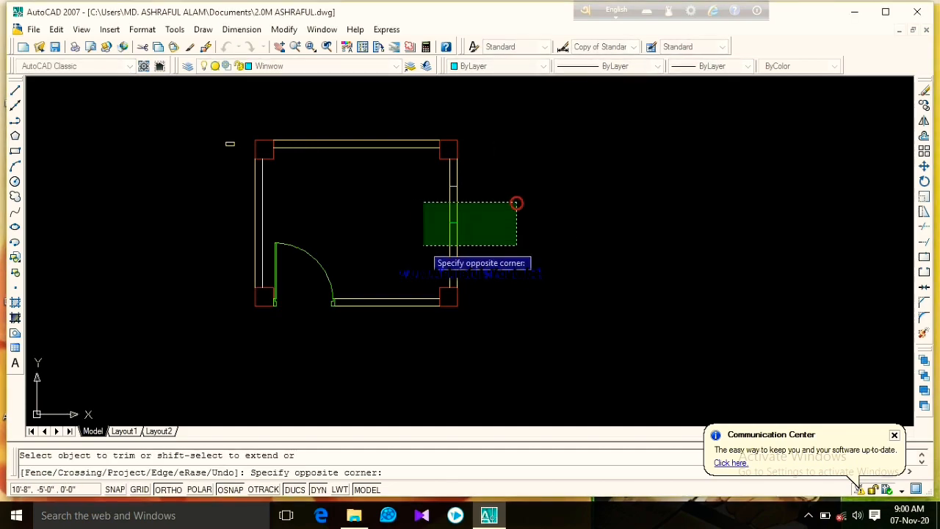
{"action": "left_click", "coordinate": [410, 247]}
{"action": "left_click", "coordinate": [511, 188]}
{"action": "left_click", "coordinate": [407, 244]}
{"action": "key", "text": "Escape"}
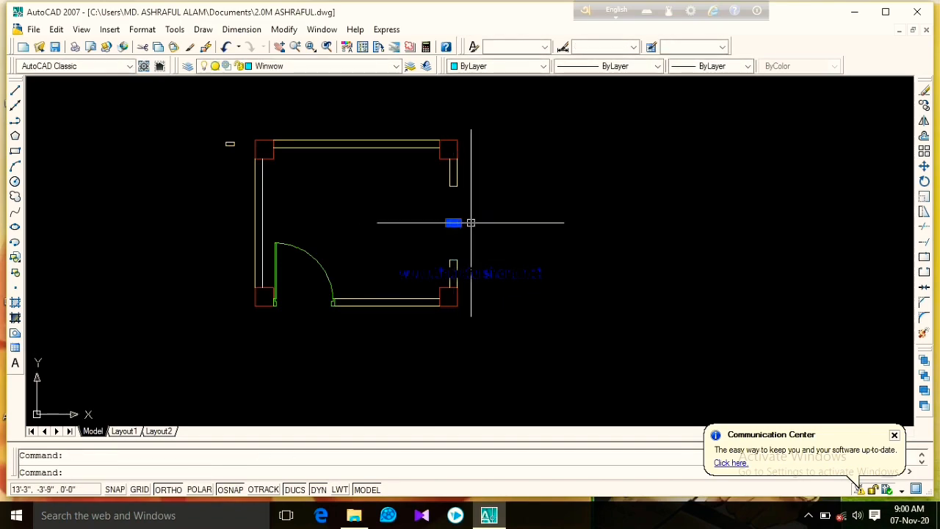
{"action": "key", "text": "Delete"}
Draw the window's closed rectangular outline in the right wall opening through its four corners
{"action": "scroll", "coordinate": [472, 222], "scroll_direction": "down", "scroll_amount": 1}
{"action": "scroll", "coordinate": [471, 223], "scroll_direction": "up", "scroll_amount": 3}
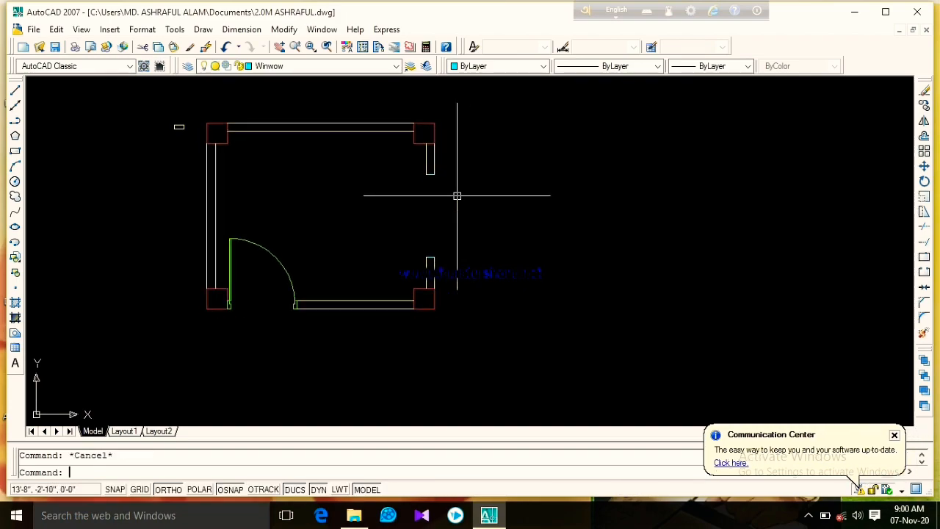
{"action": "type", "text": "l"}
{"action": "key", "text": "Return"}
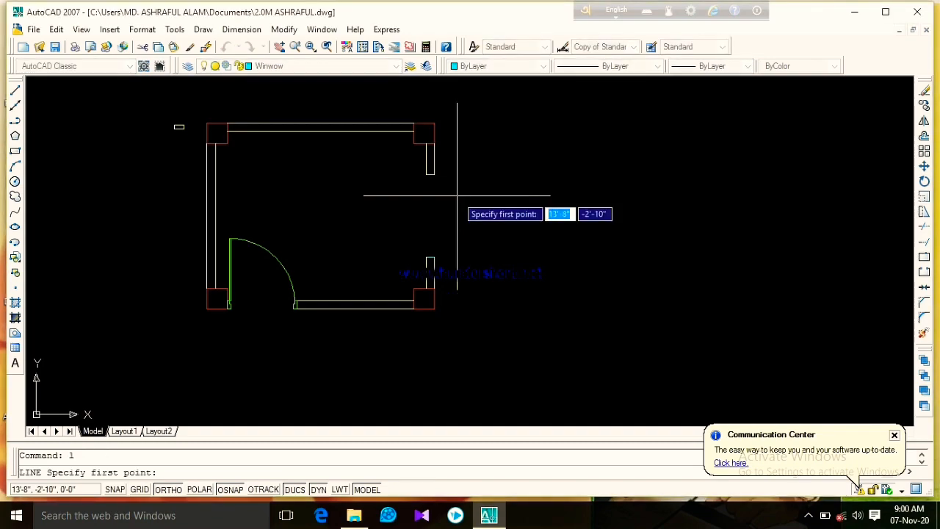
{"action": "scroll", "coordinate": [428, 186], "scroll_direction": "up", "scroll_amount": 3}
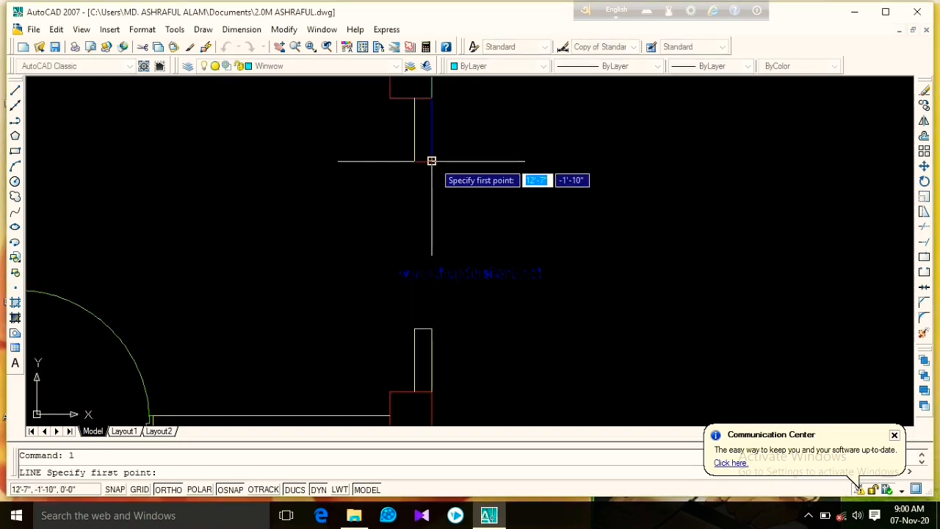
{"action": "left_click", "coordinate": [431, 160]}
{"action": "left_click", "coordinate": [431, 328]}
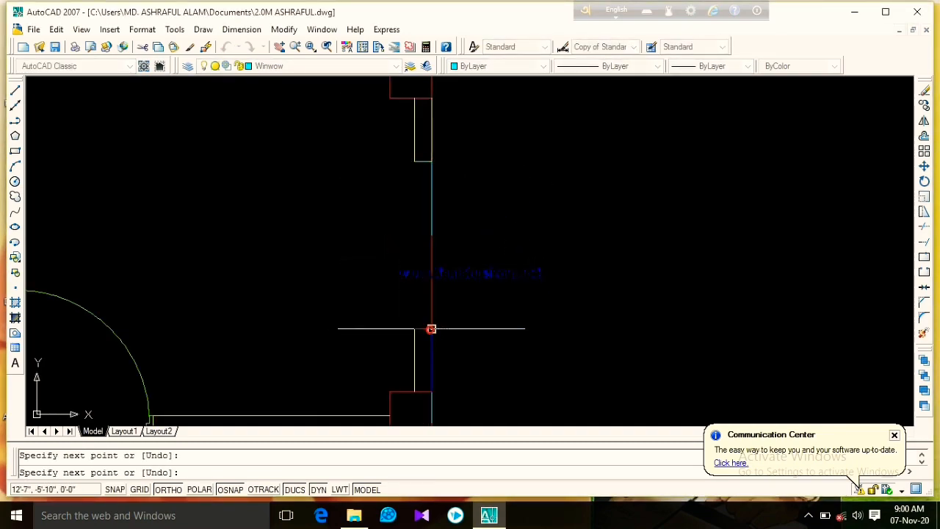
{"action": "left_click", "coordinate": [415, 329]}
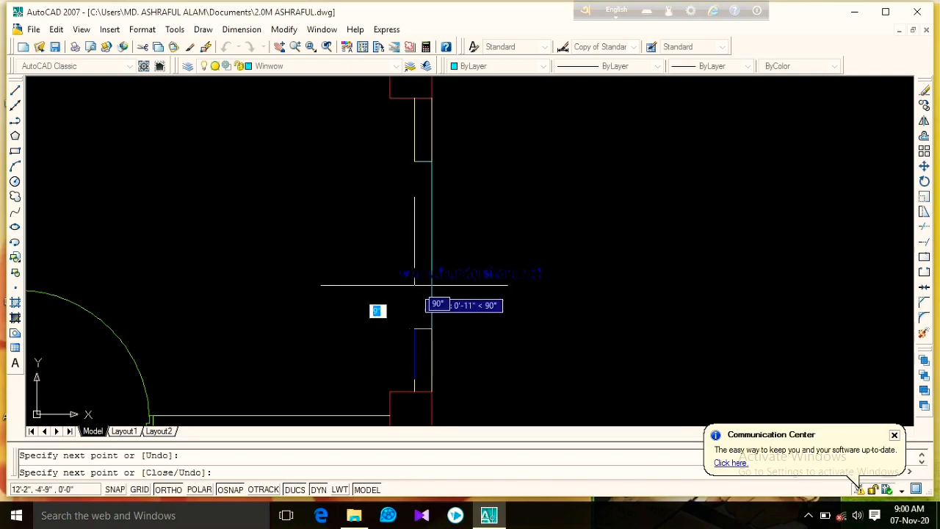
{"action": "left_click", "coordinate": [415, 163]}
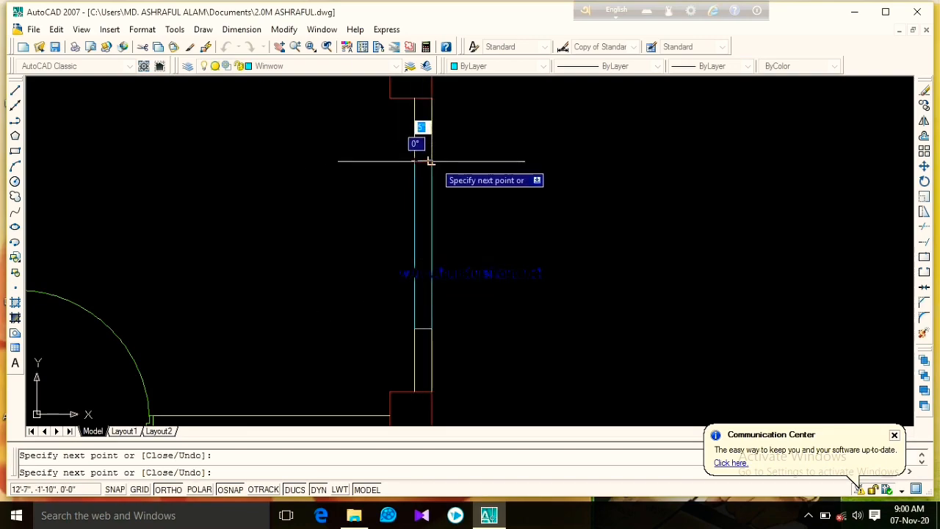
{"action": "left_click", "coordinate": [431, 161]}
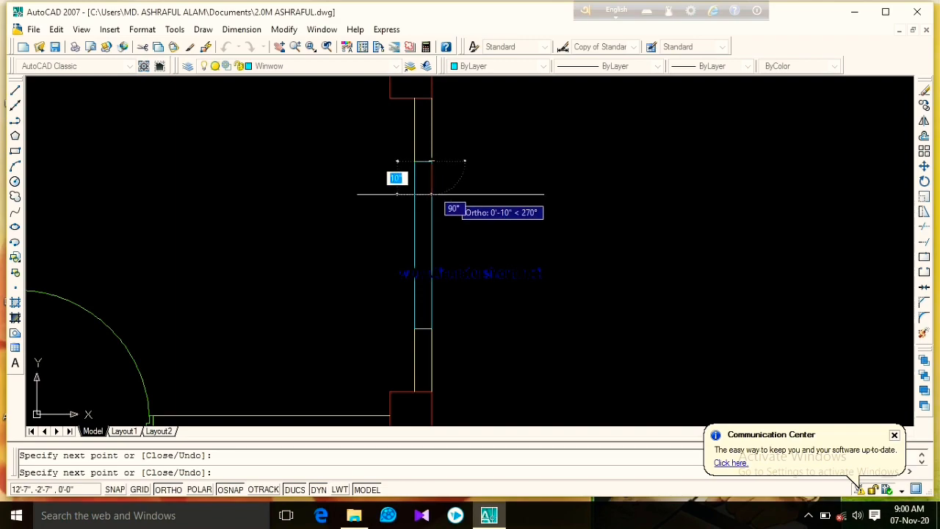
{"action": "key", "text": "Return"}
{"action": "scroll", "coordinate": [451, 195], "scroll_direction": "down", "scroll_amount": 6}
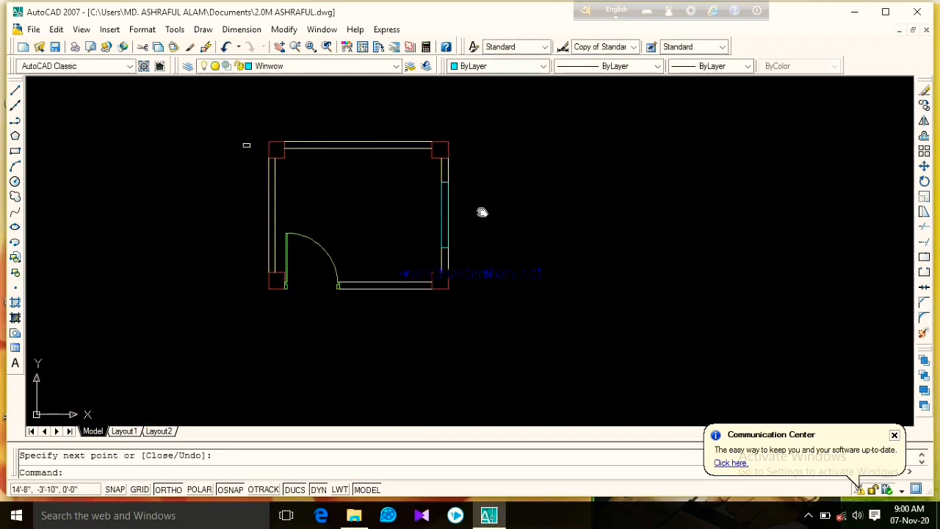
{"action": "scroll", "coordinate": [464, 207], "scroll_direction": "down", "scroll_amount": 4}
{"action": "middle_click_drag", "start_coordinate": [464, 207], "coordinate": [466, 179]}
{"action": "scroll", "coordinate": [466, 178], "scroll_direction": "up", "scroll_amount": 9}
{"action": "scroll", "coordinate": [465, 161], "scroll_direction": "down", "scroll_amount": 4}
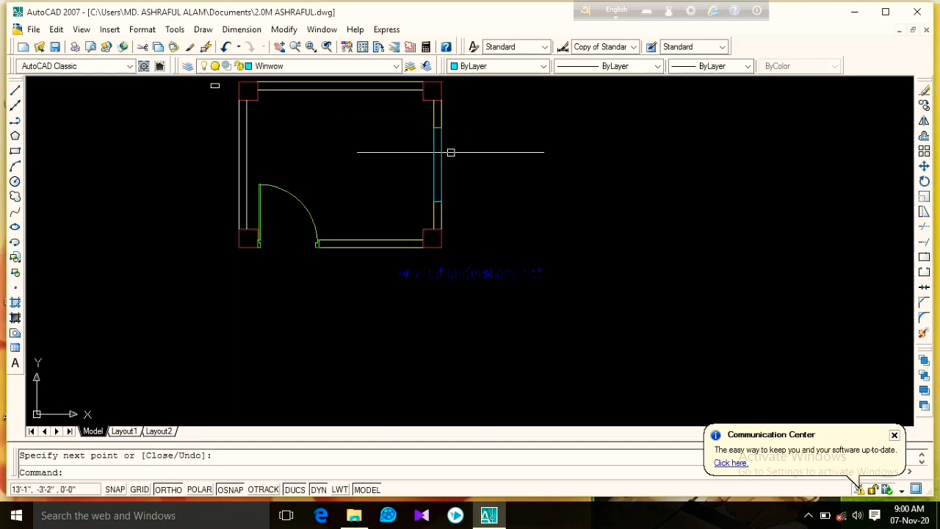
{"action": "middle_click_drag", "start_coordinate": [462, 143], "coordinate": [461, 225]}
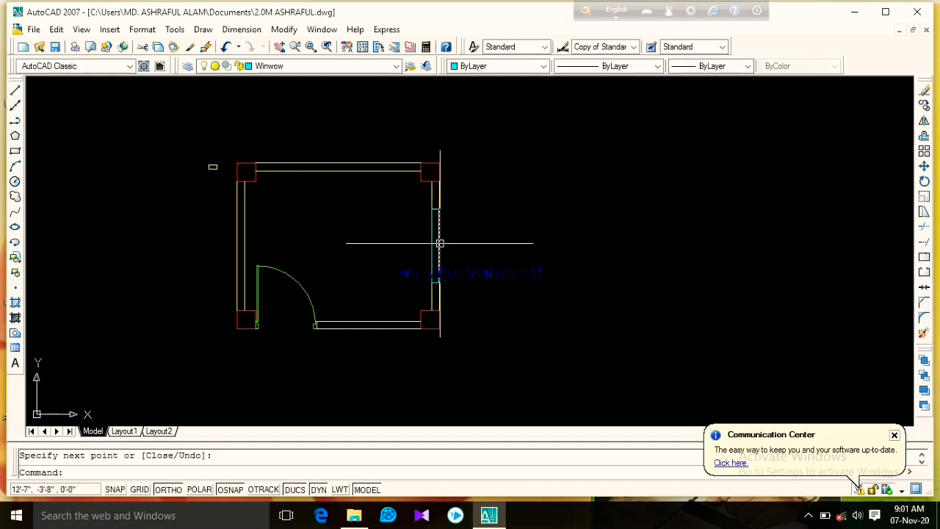
Offset the outer long line of the right-wall window 2" inward
{"action": "scroll", "coordinate": [441, 245], "scroll_direction": "up", "scroll_amount": 3}
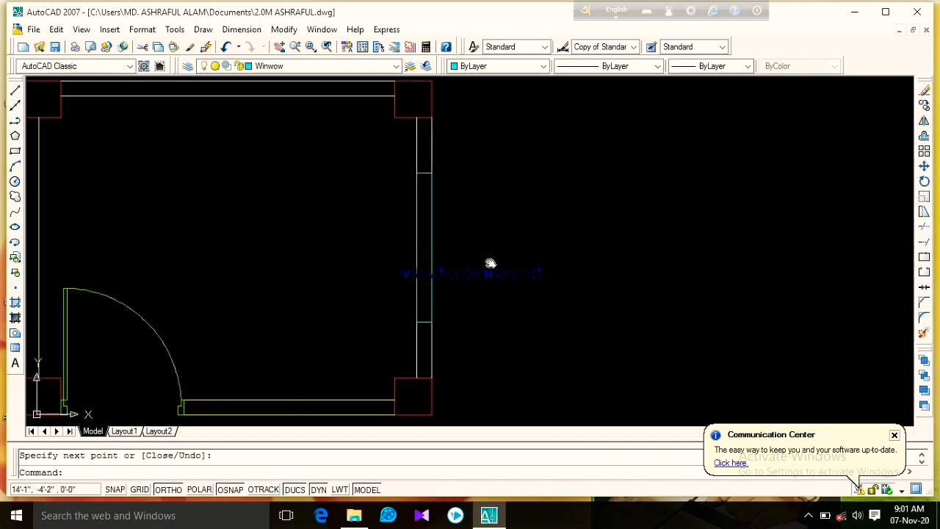
{"action": "middle_click_drag", "start_coordinate": [489, 262], "coordinate": [493, 251]}
{"action": "key", "text": "Escape"}
{"action": "type", "text": "o"}
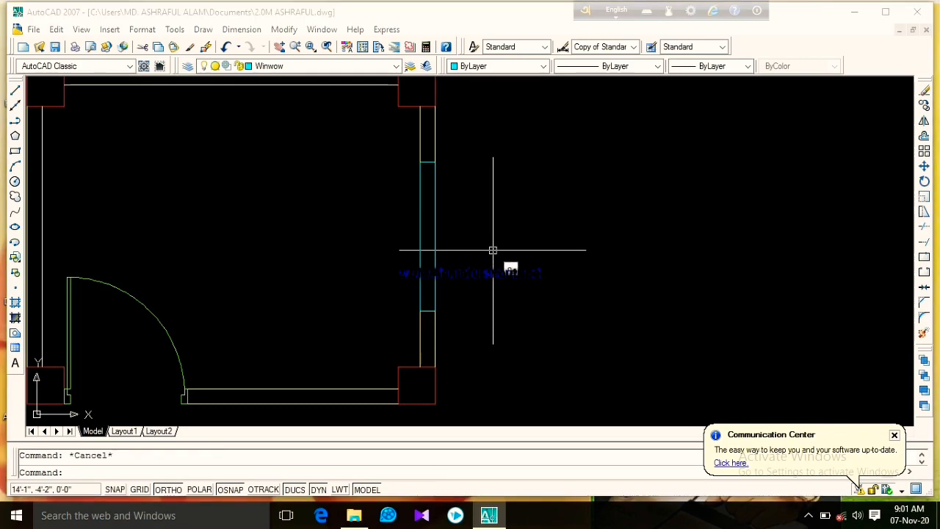
{"action": "key", "text": "Return"}
{"action": "type", "text": "2"}
{"action": "key", "text": "Return"}
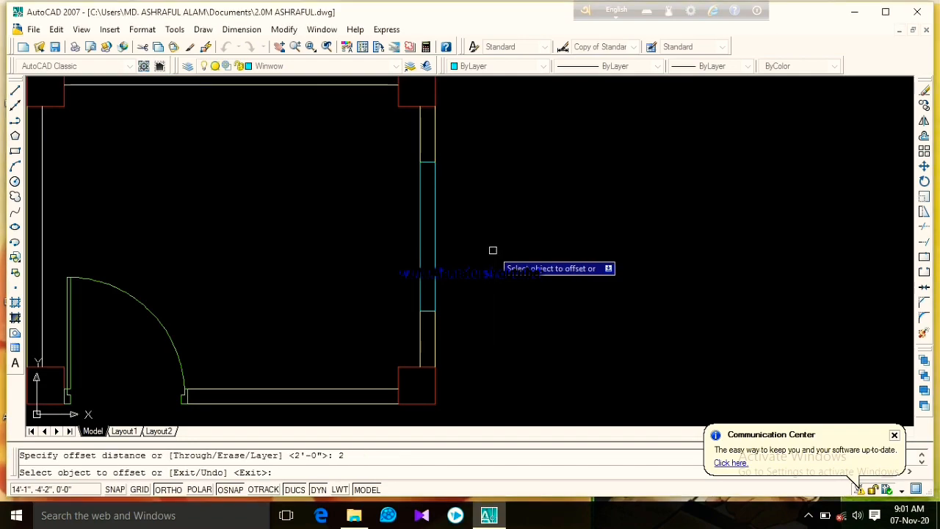
{"action": "left_click", "coordinate": [436, 235]}
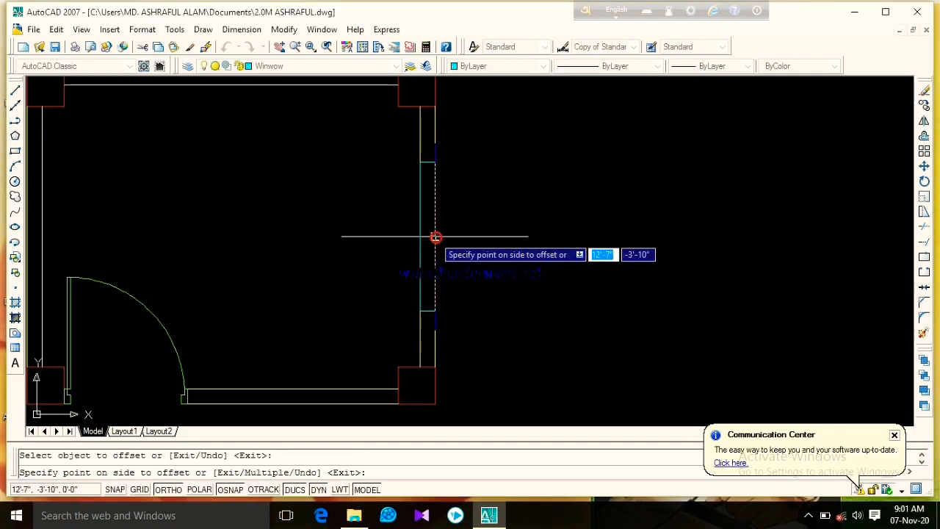
{"action": "left_click", "coordinate": [423, 245]}
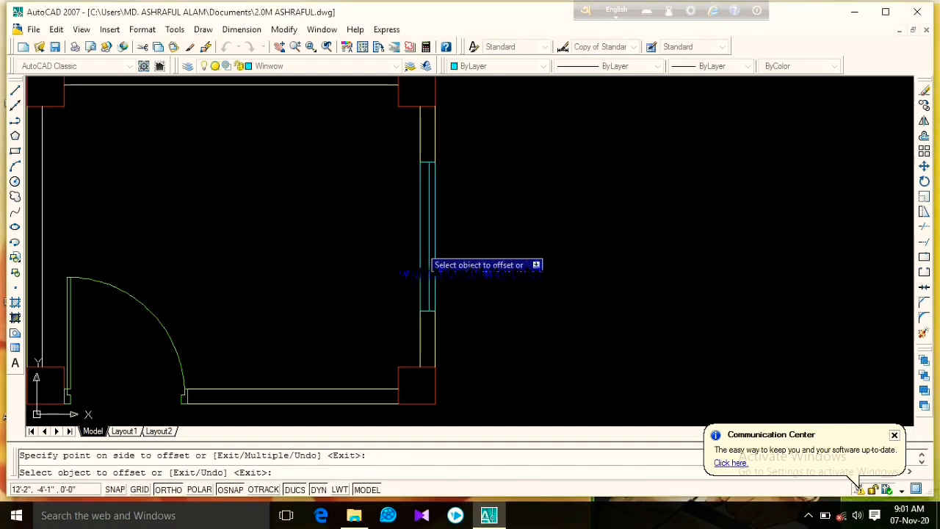
Offset the inner long line of the right-wall window 2" to both sides, into the room and into the wall
{"action": "left_click", "coordinate": [420, 248]}
{"action": "left_click", "coordinate": [415, 248]}
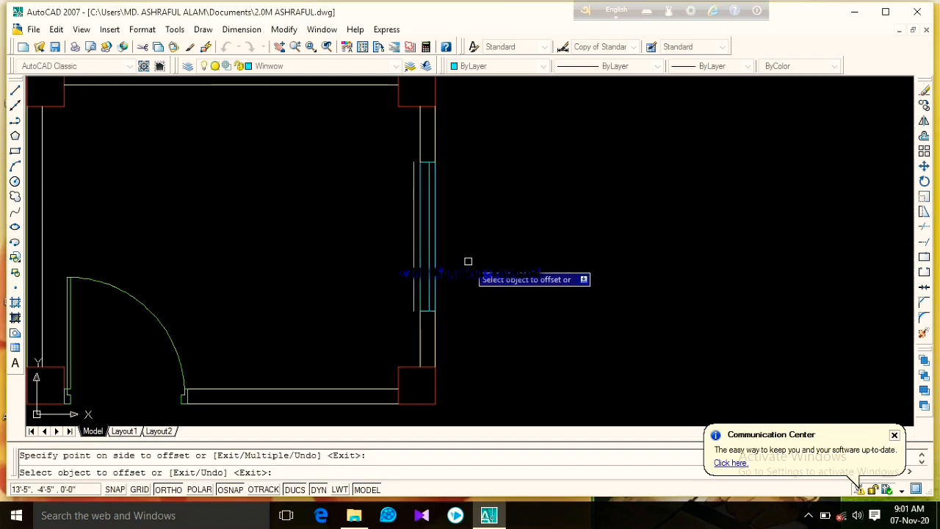
{"action": "scroll", "coordinate": [434, 244], "scroll_direction": "up", "scroll_amount": 3}
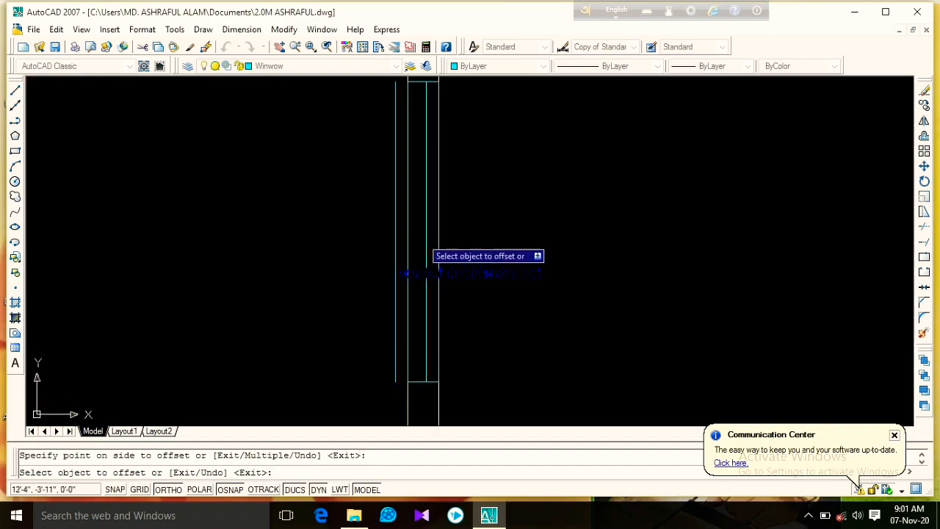
{"action": "left_click", "coordinate": [409, 234]}
{"action": "left_click", "coordinate": [416, 234]}
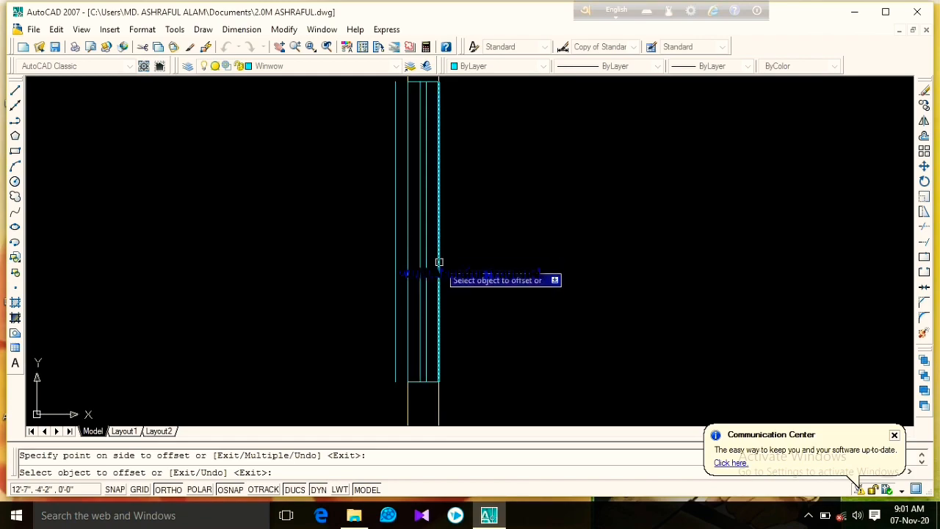
Delete the extra offset line on the room side of the right-wall window
{"action": "key", "text": "Escape"}
{"action": "scroll", "coordinate": [432, 283], "scroll_direction": "down", "scroll_amount": 2}
{"action": "left_click", "coordinate": [407, 257]}
{"action": "key", "text": "Delete"}
Draw a vertical line across the top wall's thickness between the midpoints of its outer and inner lines
{"action": "scroll", "coordinate": [479, 272], "scroll_direction": "down", "scroll_amount": 4}
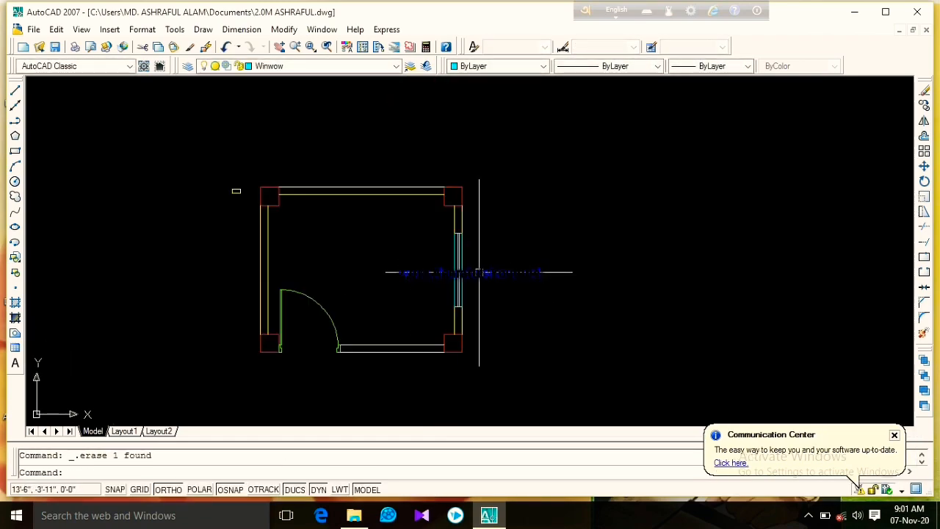
{"action": "middle_click_drag", "start_coordinate": [482, 286], "coordinate": [477, 272]}
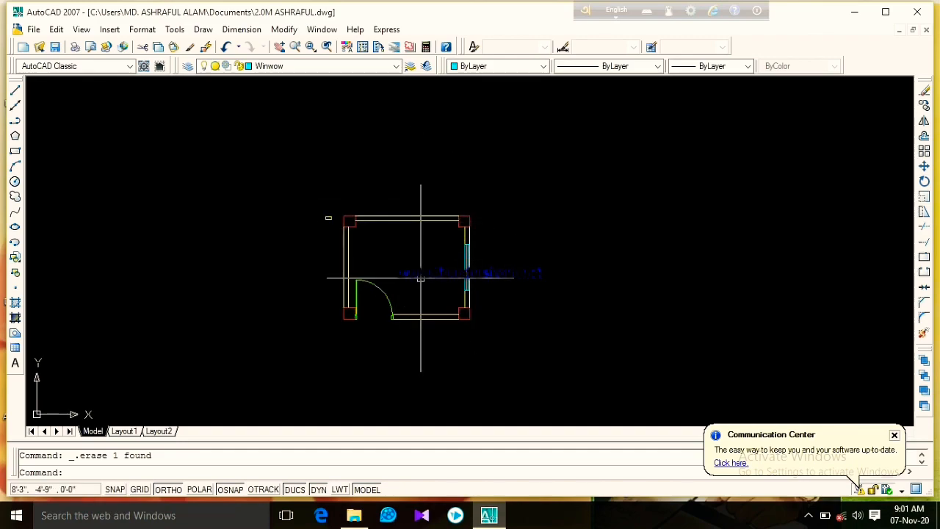
{"action": "middle_click_drag", "start_coordinate": [415, 245], "coordinate": [385, 255]}
{"action": "key", "text": "Escape"}
{"action": "scroll", "coordinate": [388, 251], "scroll_direction": "up", "scroll_amount": 3}
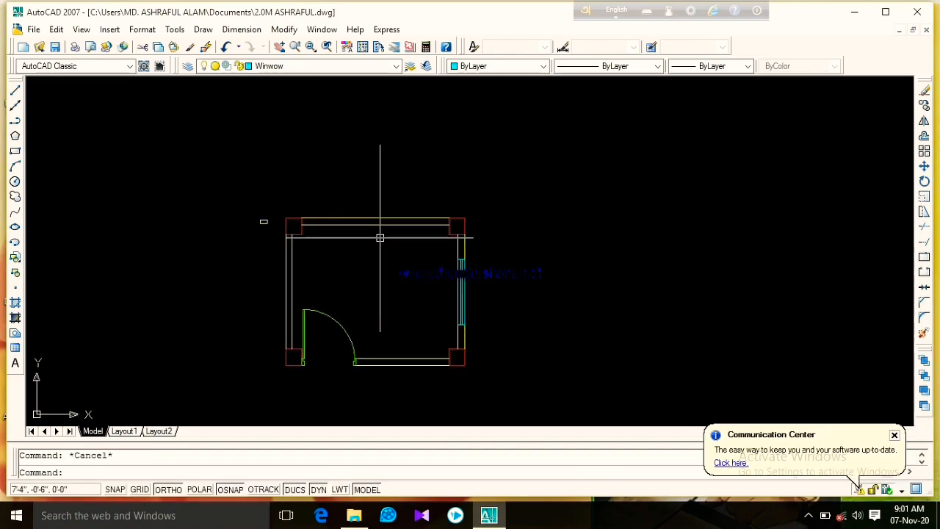
{"action": "middle_click_drag", "start_coordinate": [378, 235], "coordinate": [378, 213]}
{"action": "middle_click_drag", "start_coordinate": [359, 280], "coordinate": [358, 275]}
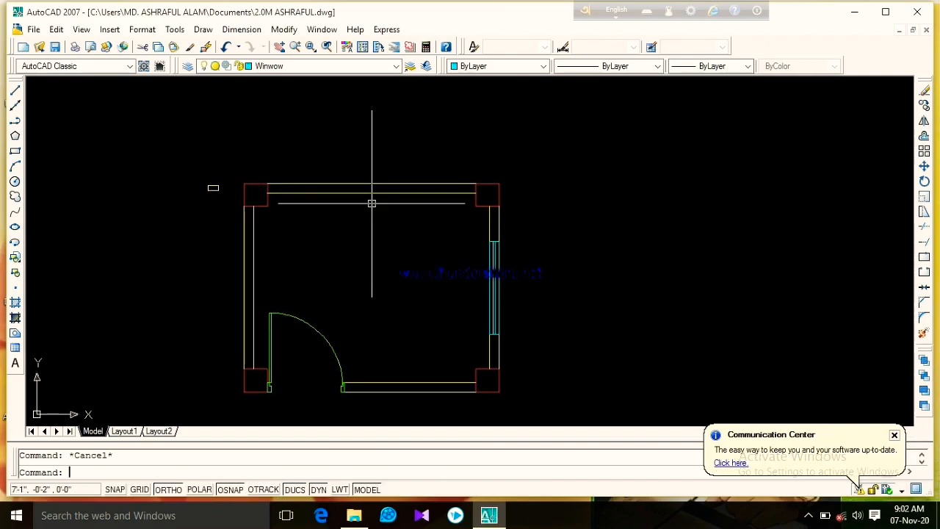
{"action": "type", "text": "l"}
{"action": "key", "text": "Return"}
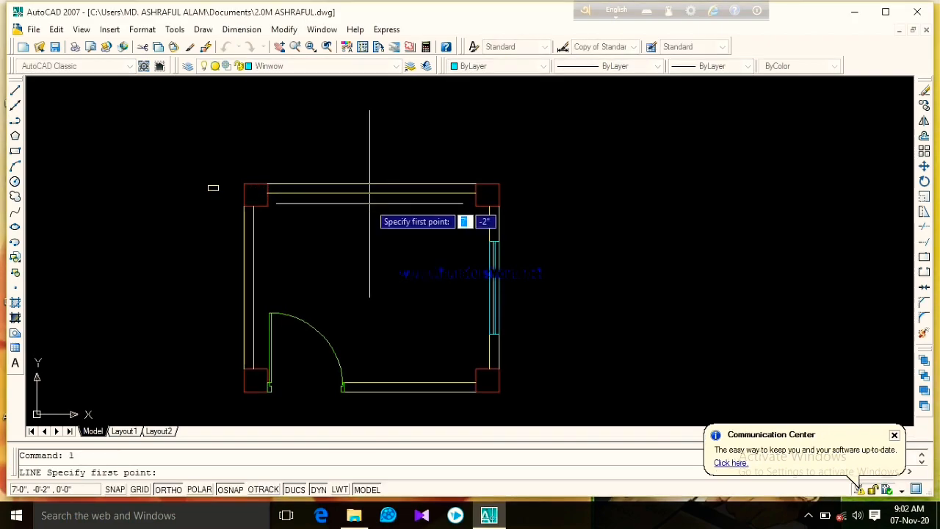
{"action": "left_click", "coordinate": [372, 192]}
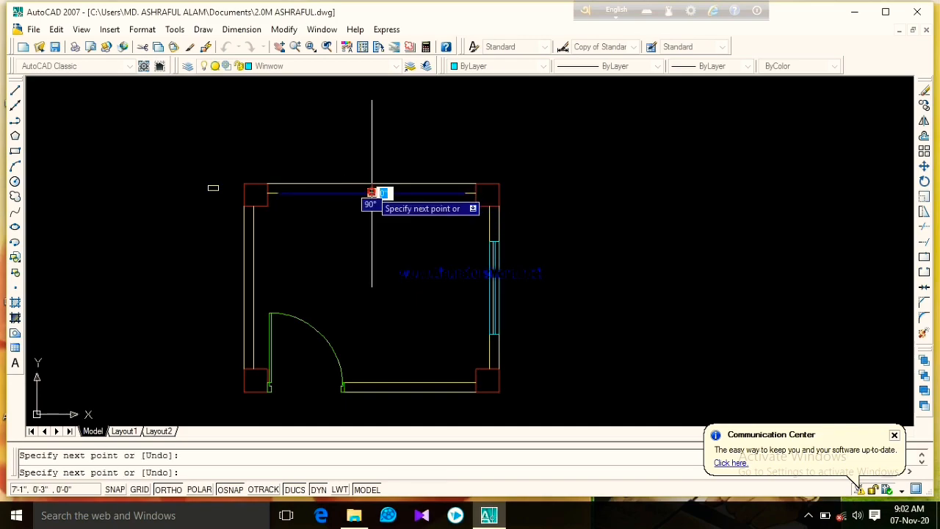
{"action": "key", "text": "Return"}
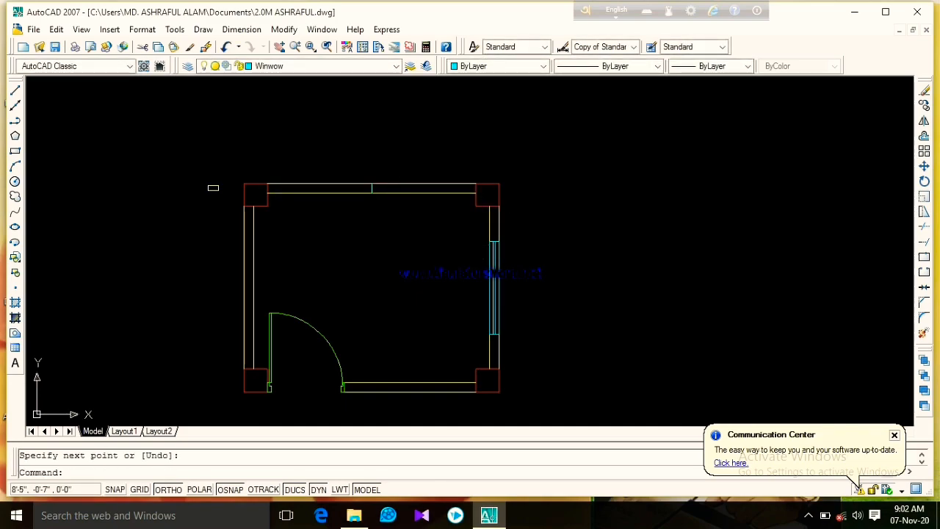
Offset the line across the middle of the top wall 2' to the right and 2' to the left to mark the window's ends
{"action": "scroll", "coordinate": [399, 157], "scroll_direction": "down", "scroll_amount": 2}
{"action": "scroll", "coordinate": [384, 168], "scroll_direction": "up", "scroll_amount": 3}
{"action": "mouse_move", "coordinate": [387, 189]}
{"action": "middle_mouse_down"}
{"action": "mouse_move", "coordinate": [361, 263]}
{"action": "mouse_move", "coordinate": [376, 226]}
{"action": "middle_mouse_up"}
{"action": "key", "text": "Escape"}
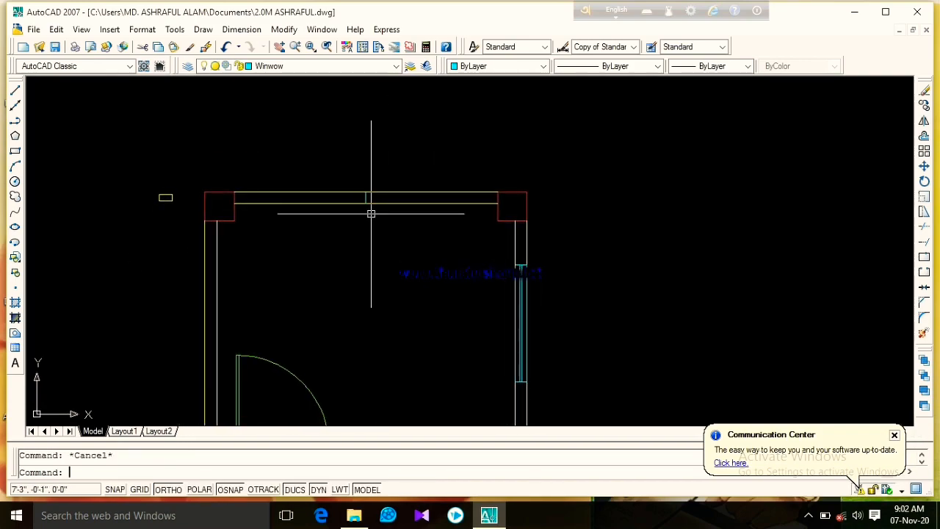
{"action": "scroll", "coordinate": [371, 213], "scroll_direction": "up", "scroll_amount": 1}
{"action": "middle_click_drag", "start_coordinate": [348, 143], "coordinate": [348, 222]}
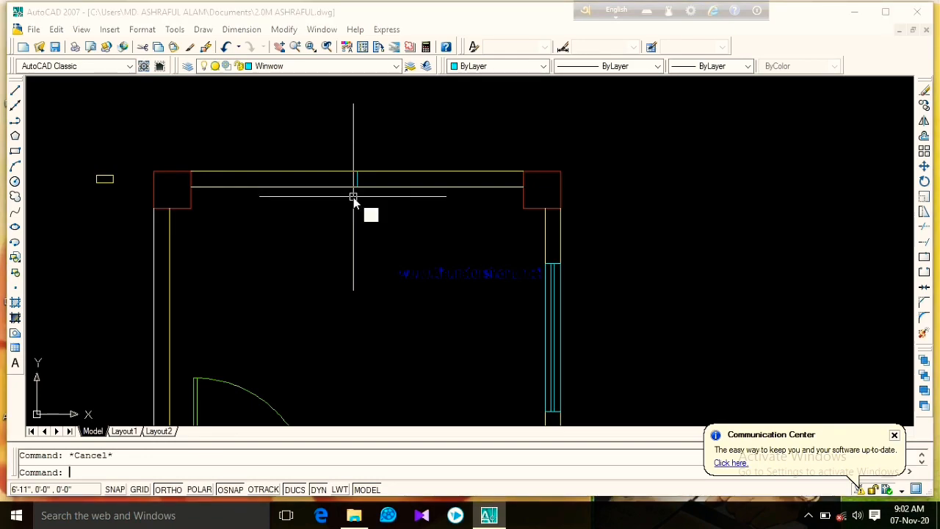
{"action": "type", "text": "o"}
{"action": "key", "text": "Return"}
{"action": "type", "text": "2'"}
{"action": "key", "text": "Return"}
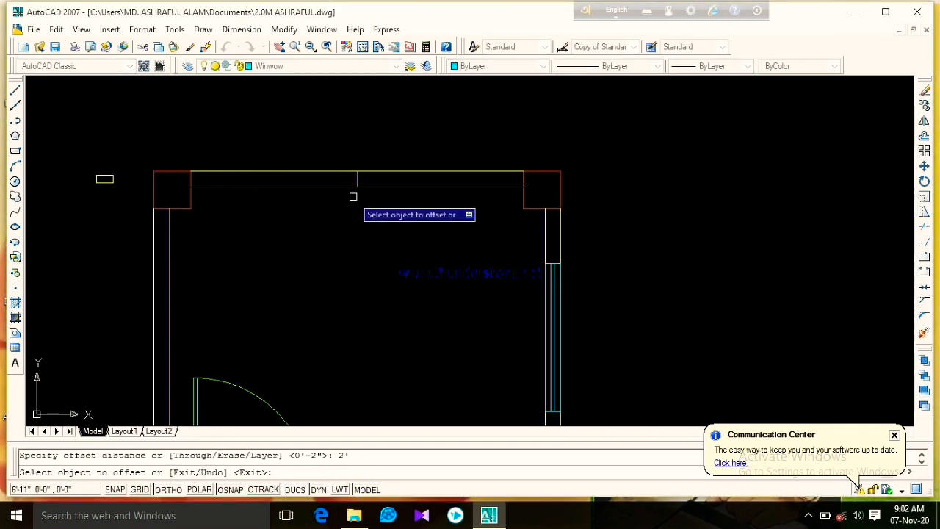
{"action": "scroll", "coordinate": [353, 196], "scroll_direction": "up", "scroll_amount": 3}
{"action": "left_click", "coordinate": [367, 199]}
{"action": "left_click", "coordinate": [400, 209]}
{"action": "left_click", "coordinate": [353, 183]}
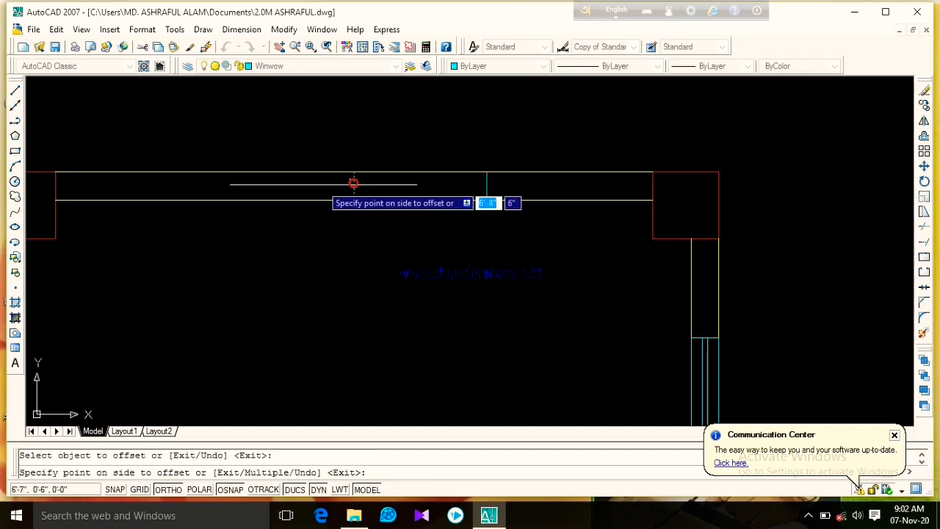
{"action": "left_click", "coordinate": [326, 218]}
{"action": "scroll", "coordinate": [357, 273], "scroll_direction": "down", "scroll_amount": 3}
{"action": "middle_click_drag", "start_coordinate": [357, 272], "coordinate": [373, 209]}
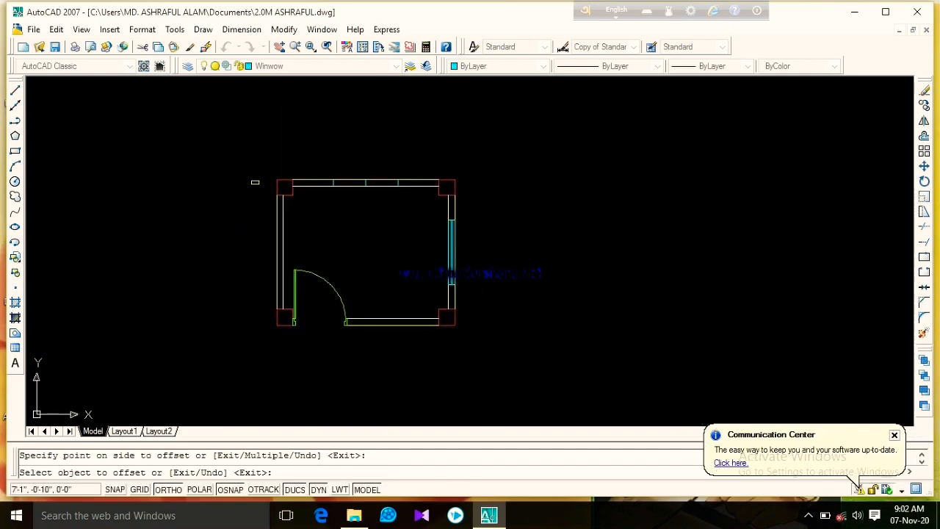
{"action": "key", "text": "Escape"}
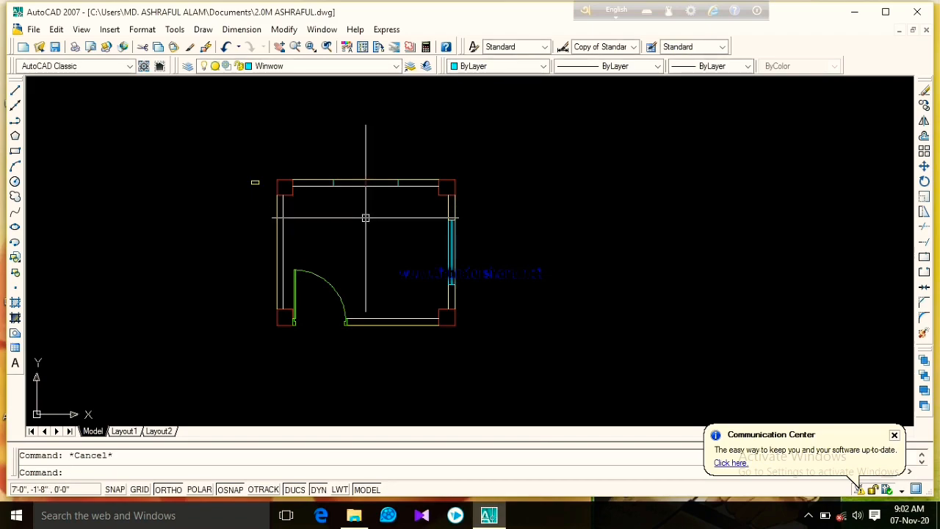
Trim the top wall's outer and inner lines between the two window end lines to open the window gap
{"action": "type", "text": "tr"}
{"action": "key", "text": "Return"}
{"action": "key", "text": "Return"}
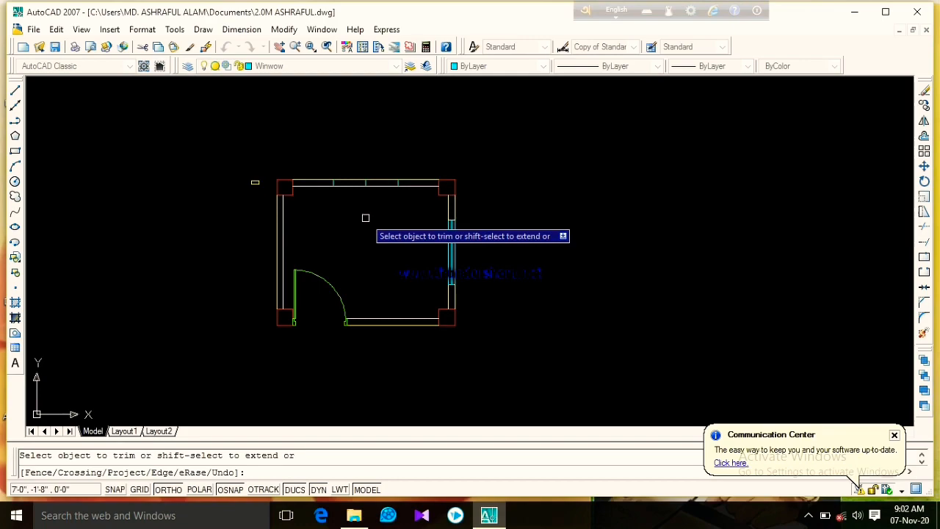
{"action": "scroll", "coordinate": [381, 169], "scroll_direction": "up", "scroll_amount": 5}
{"action": "left_click", "coordinate": [380, 168]}
{"action": "left_click", "coordinate": [331, 249]}
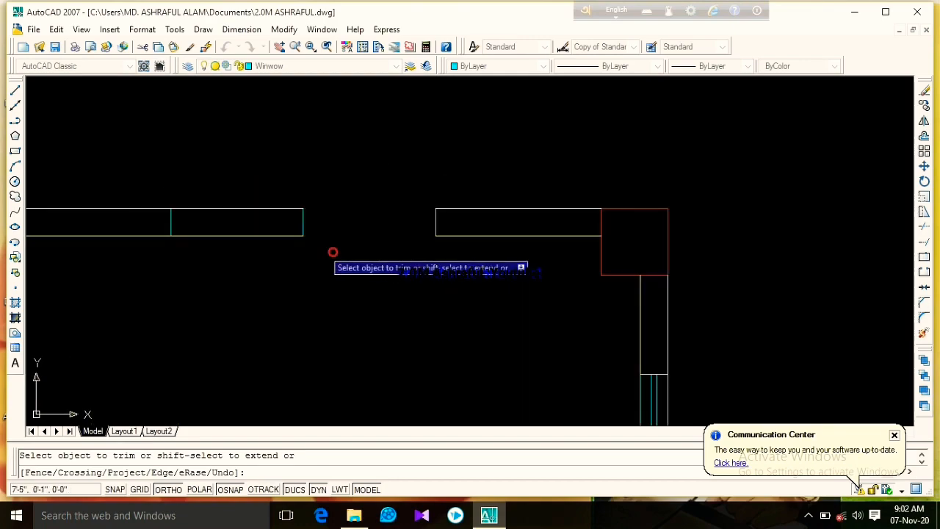
{"action": "left_click", "coordinate": [266, 185]}
{"action": "left_click", "coordinate": [230, 257]}
{"action": "scroll", "coordinate": [309, 237], "scroll_direction": "down", "scroll_amount": 3}
{"action": "middle_click_drag", "start_coordinate": [318, 301], "coordinate": [355, 252]}
{"action": "key", "text": "Escape"}
Delete the short vertical centre line left in the middle of the top wall's window opening
{"action": "left_click", "coordinate": [317, 183]}
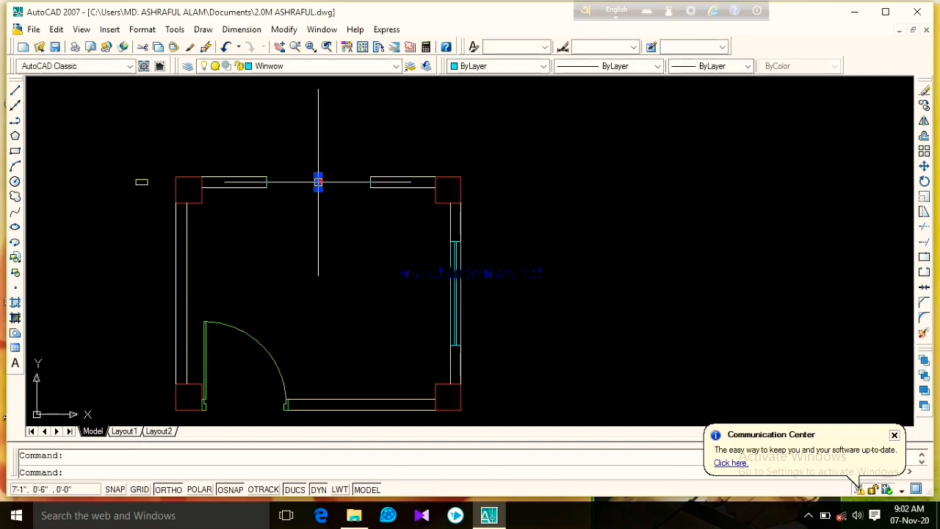
{"action": "key", "text": "Delete"}
{"action": "scroll", "coordinate": [483, 236], "scroll_direction": "down", "scroll_amount": 2}
{"action": "middle_click_drag", "start_coordinate": [426, 246], "coordinate": [427, 222]}
{"action": "key", "text": "Escape"}
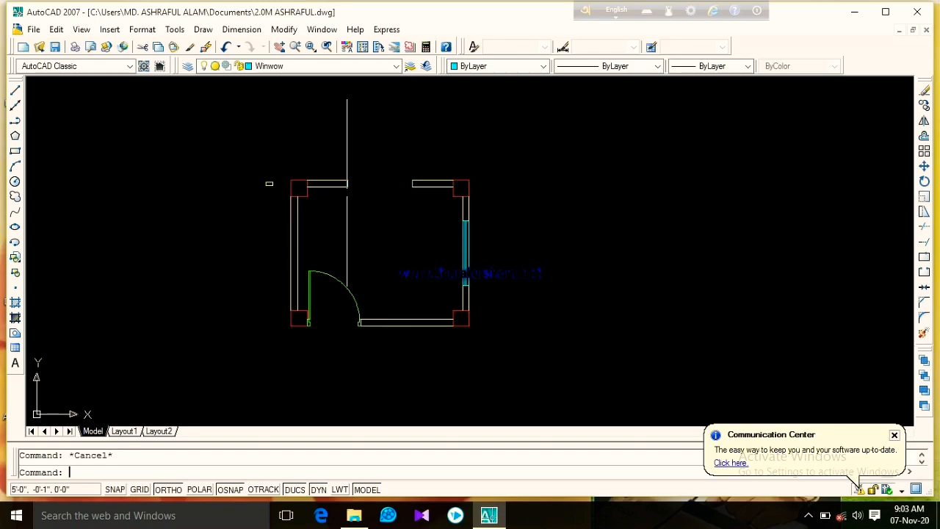
Draw a closed line outline through the four corners of the top wall's window opening
{"action": "scroll", "coordinate": [357, 189], "scroll_direction": "up", "scroll_amount": 3}
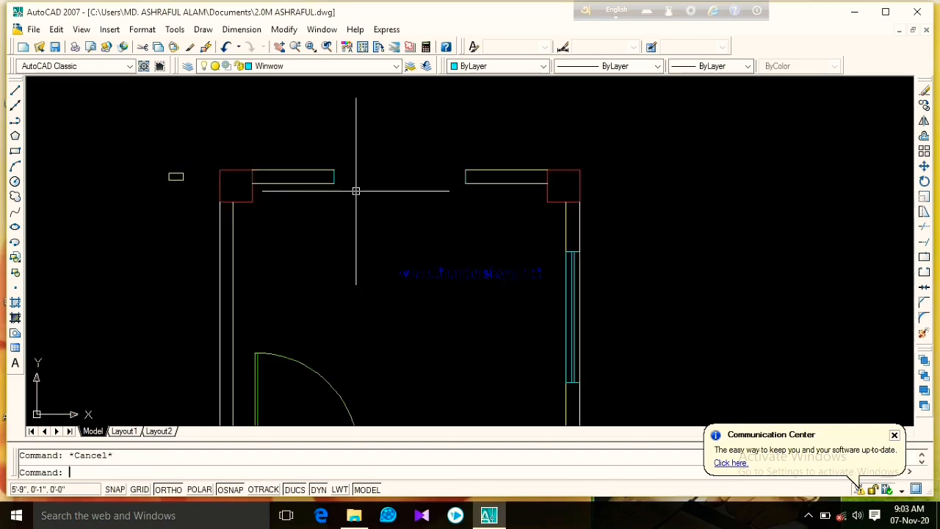
{"action": "type", "text": "l"}
{"action": "key", "text": "Return"}
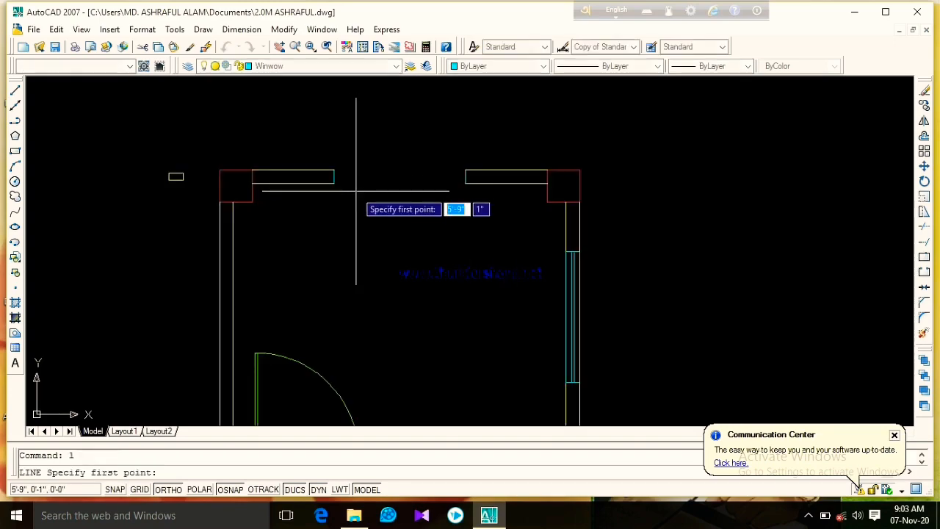
{"action": "scroll", "coordinate": [323, 180], "scroll_direction": "up", "scroll_amount": 4}
{"action": "left_click", "coordinate": [328, 168]}
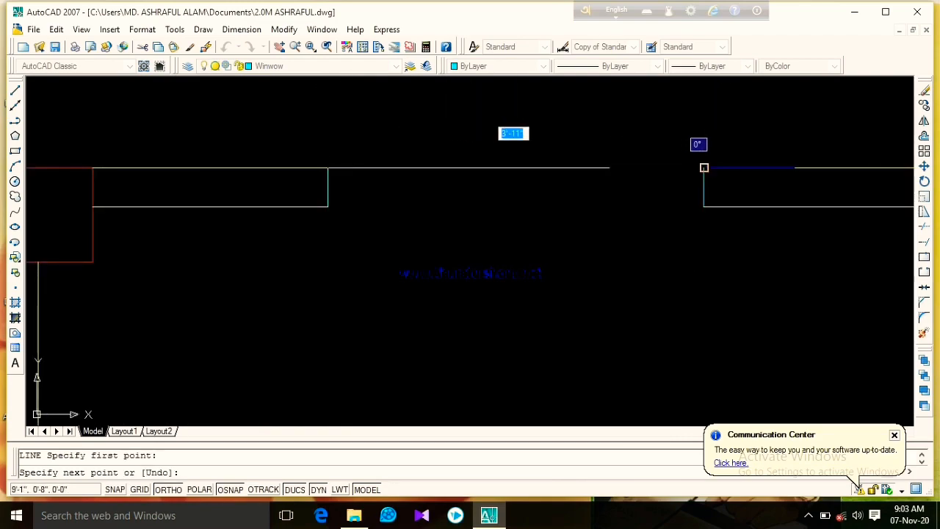
{"action": "left_click", "coordinate": [704, 168]}
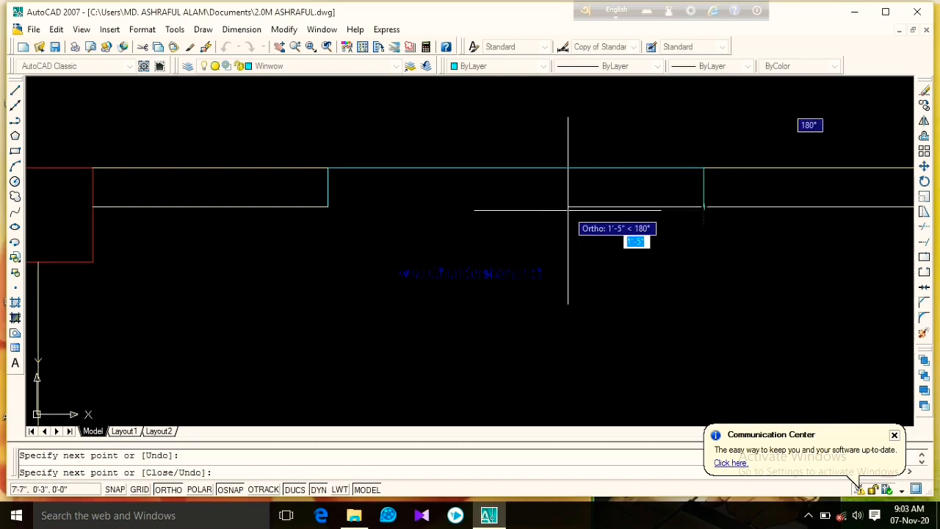
{"action": "left_click", "coordinate": [327, 207]}
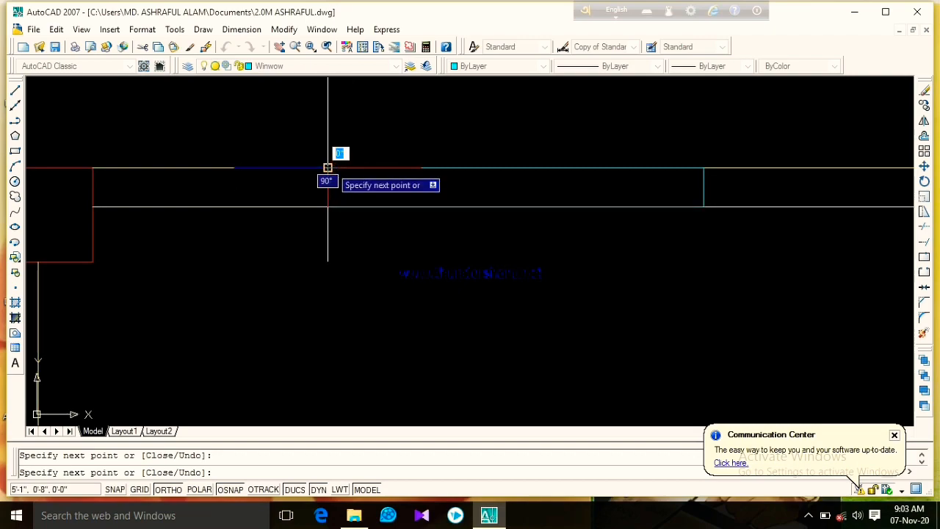
{"action": "key", "text": "Return"}
{"action": "scroll", "coordinate": [357, 192], "scroll_direction": "down", "scroll_amount": 7}
{"action": "middle_click_drag", "start_coordinate": [454, 254], "coordinate": [442, 248]}
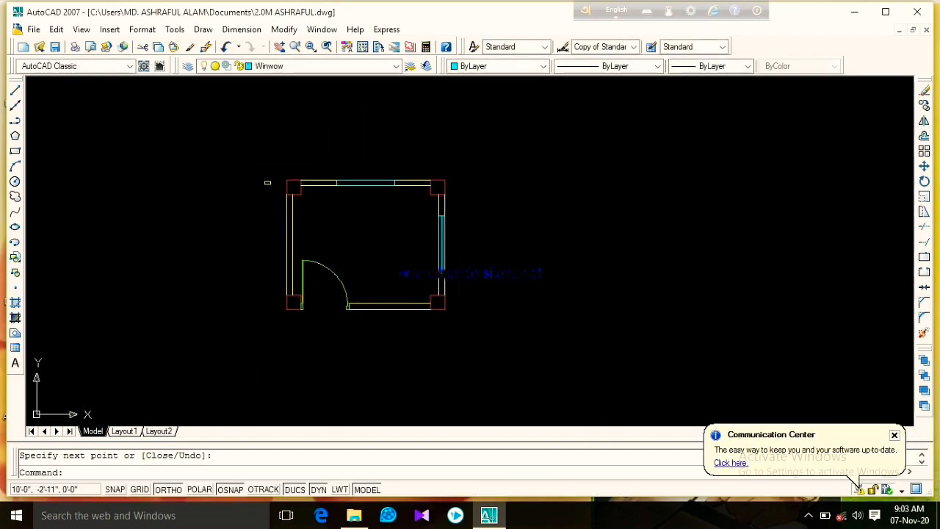
{"action": "middle_click_drag", "start_coordinate": [394, 203], "coordinate": [386, 234]}
{"action": "key", "text": "Escape"}
Offset the inner and outer long lines of the top-wall window 2" towards the middle of the wall
{"action": "scroll", "coordinate": [367, 224], "scroll_direction": "up", "scroll_amount": 3}
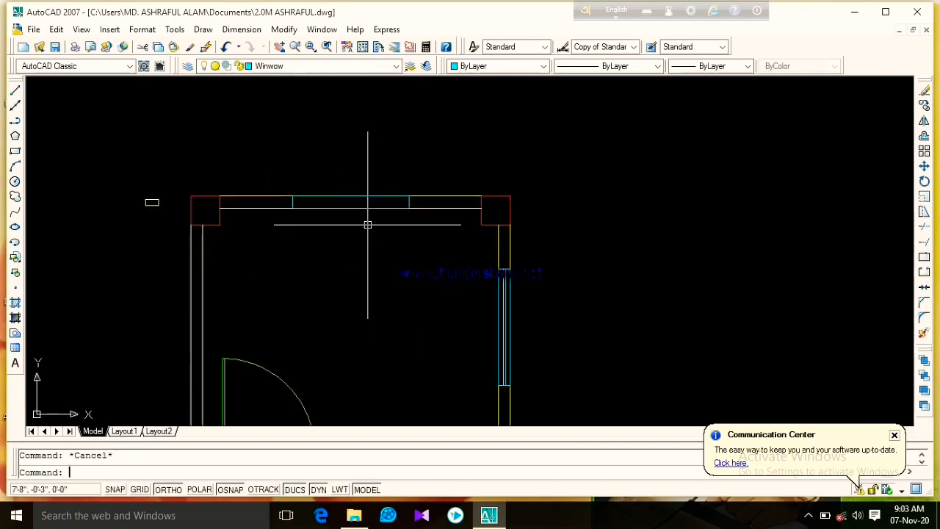
{"action": "type", "text": "o"}
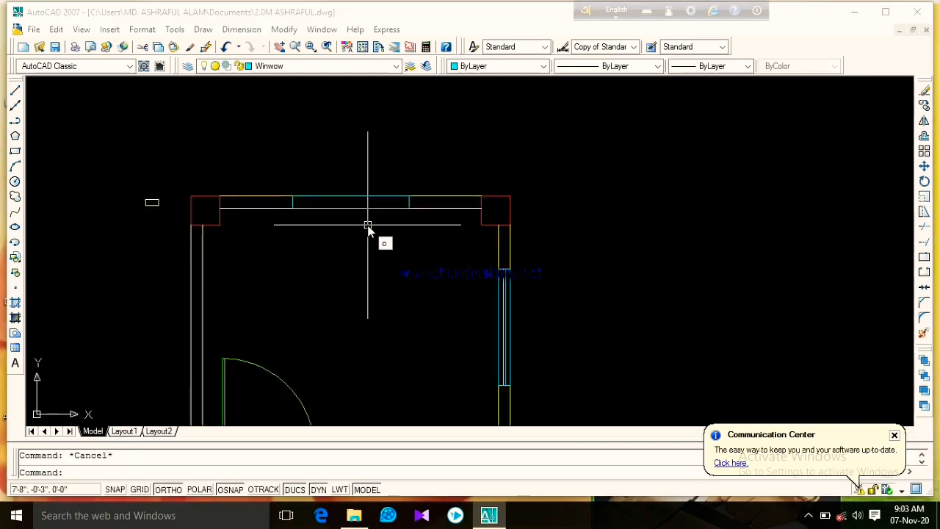
{"action": "key", "text": "Return"}
{"action": "type", "text": "2"}
{"action": "key", "text": "Return"}
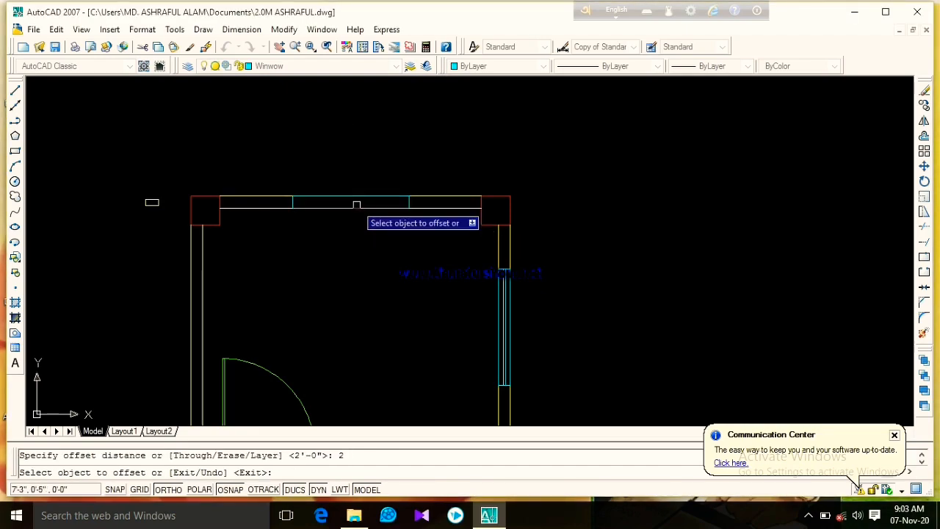
{"action": "left_click", "coordinate": [359, 206]}
{"action": "scroll", "coordinate": [369, 208], "scroll_direction": "up", "scroll_amount": 3}
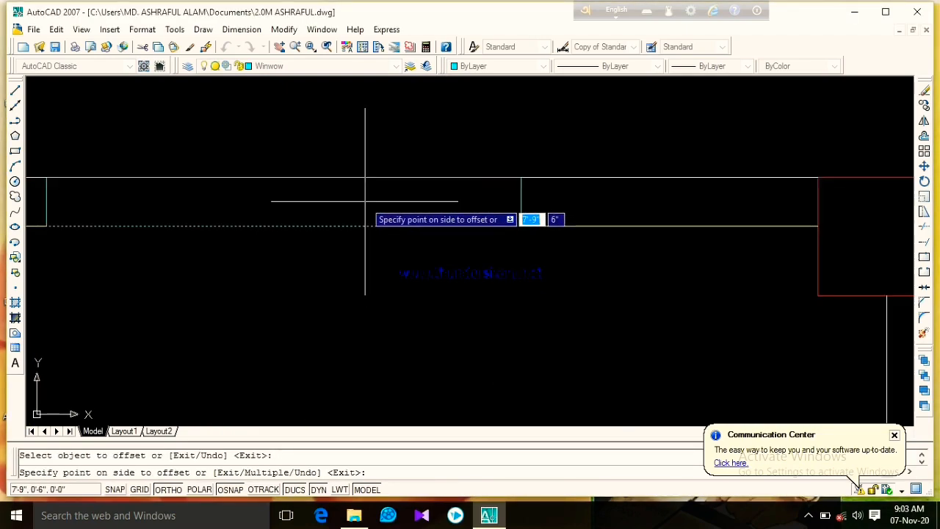
{"action": "left_click", "coordinate": [362, 199]}
{"action": "left_click", "coordinate": [371, 178]}
{"action": "left_click", "coordinate": [373, 185]}
{"action": "scroll", "coordinate": [428, 238], "scroll_direction": "down", "scroll_amount": 3}
{"action": "middle_click_drag", "start_coordinate": [440, 258], "coordinate": [443, 228]}
{"action": "scroll", "coordinate": [445, 232], "scroll_direction": "down", "scroll_amount": 4}
{"action": "middle_click_drag", "start_coordinate": [448, 279], "coordinate": [458, 252]}
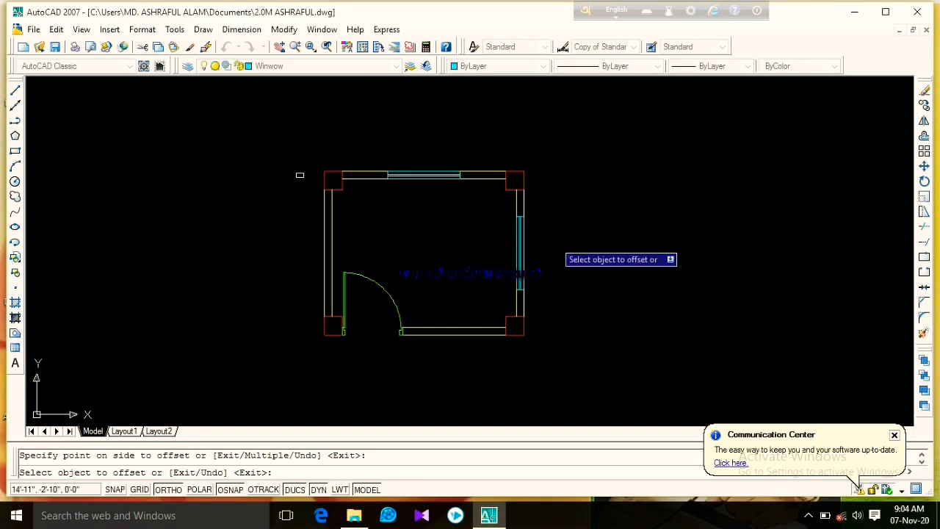
{"action": "middle_click_drag", "start_coordinate": [465, 239], "coordinate": [462, 206]}
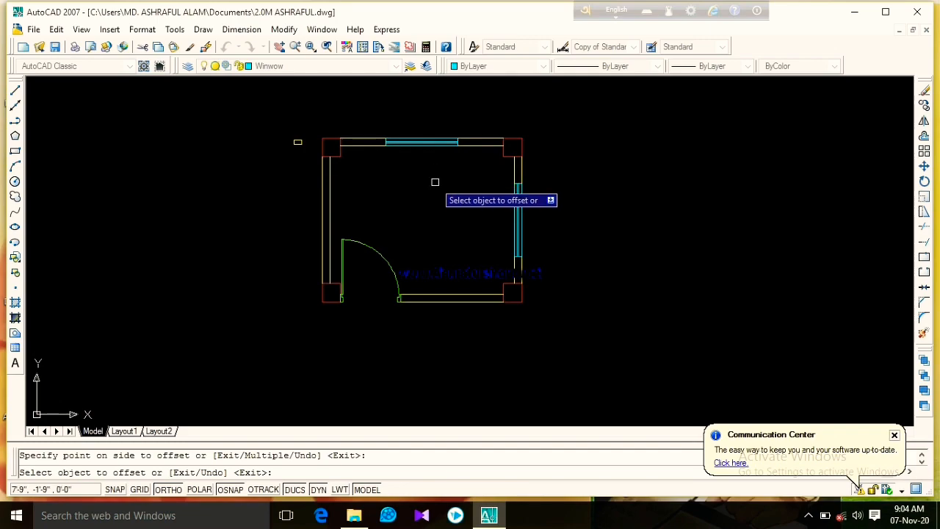
{"action": "mouse_move", "coordinate": [435, 182]}
{"action": "middle_mouse_down"}
{"action": "mouse_move", "coordinate": [424, 217]}
{"action": "mouse_move", "coordinate": [433, 193]}
{"action": "middle_mouse_up"}
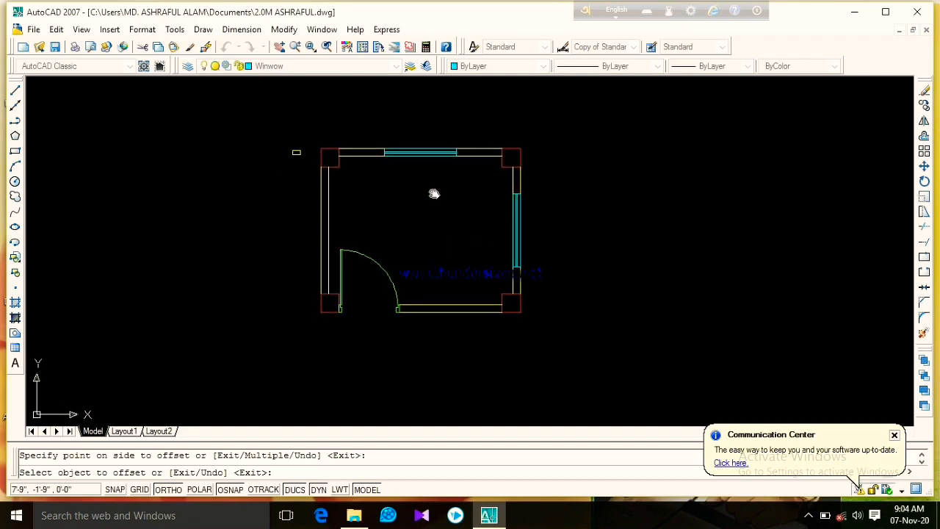